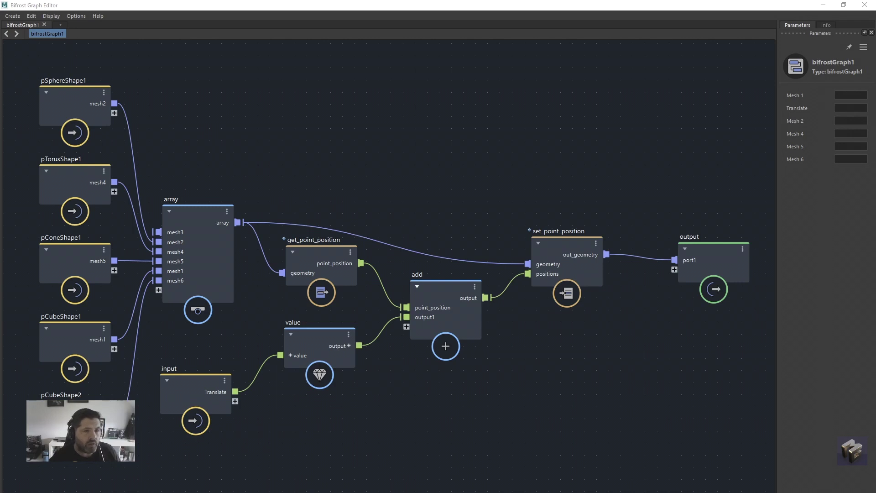
Step: Drag the Bifrost Graph Editor down to reveal the cube, torus, cone and sphere meshes
{"action": "left_click_drag", "start_coordinate": [442, 4], "coordinate": [442, 332]}
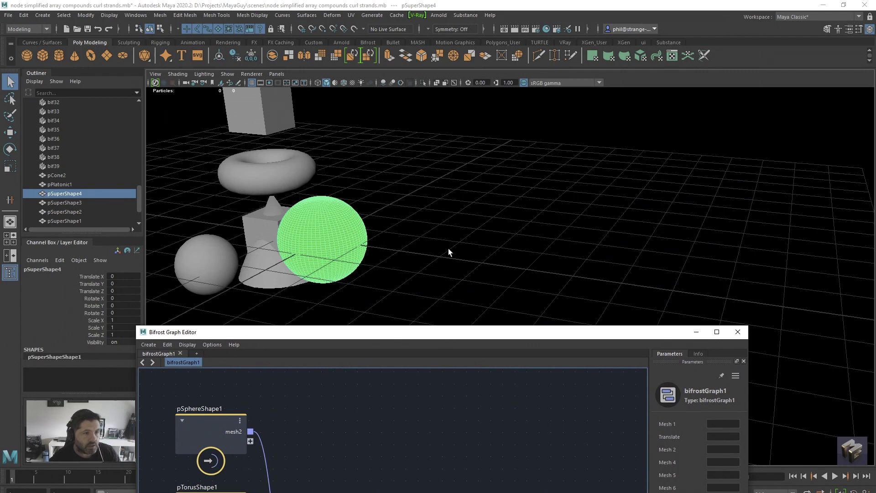
Step: Delete the two green super shapes from the viewport
{"action": "left_click_drag", "start_coordinate": [454, 249], "coordinate": [458, 253], "text": "alt"}
{"action": "left_click", "coordinate": [375, 234]}
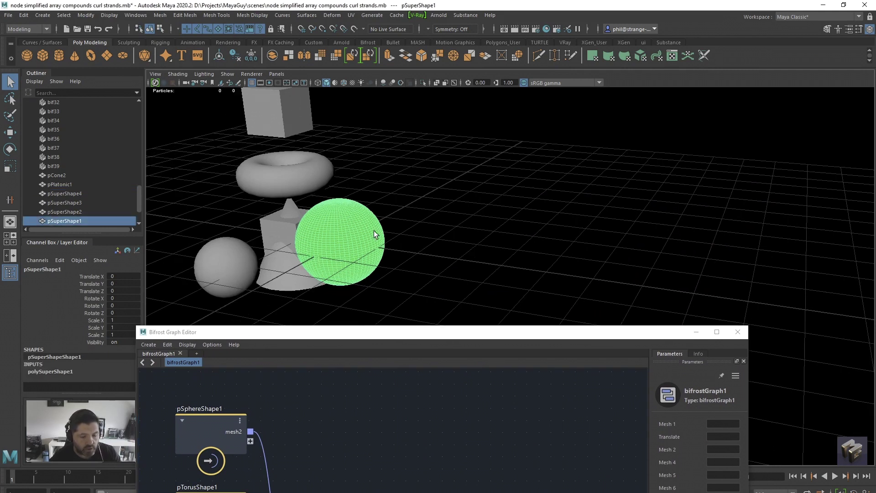
{"action": "key", "text": "Delete"}
{"action": "left_click", "coordinate": [368, 232]}
{"action": "key", "text": "Delete"}
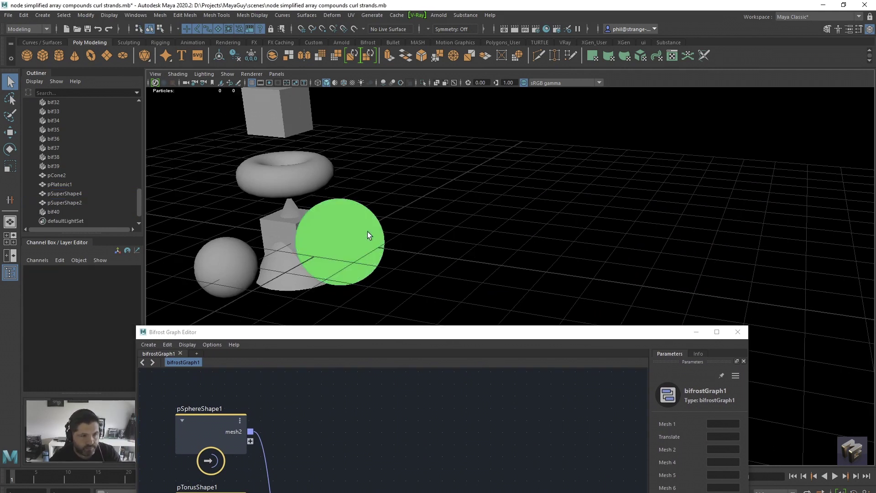
Step: Delete the pSphereShape1 node from the Bifrost graph
{"action": "left_click_drag", "start_coordinate": [441, 332], "coordinate": [469, 91]}
{"action": "middle_click_drag", "start_coordinate": [380, 446], "coordinate": [390, 356]}
{"action": "mouse_move", "coordinate": [278, 219]}
{"action": "left_mouse_down"}
{"action": "mouse_move", "coordinate": [304, 203]}
{"action": "mouse_move", "coordinate": [289, 208]}
{"action": "left_mouse_up"}
{"action": "key", "text": "Delete"}
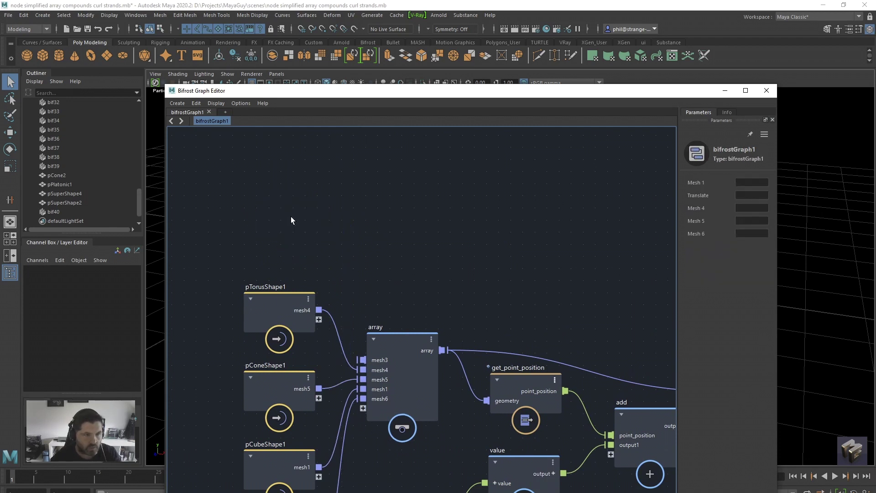
Step: Delete the remaining super shapes and pPlatonic1 from the Outliner
{"action": "left_click_drag", "start_coordinate": [377, 91], "coordinate": [566, 130]}
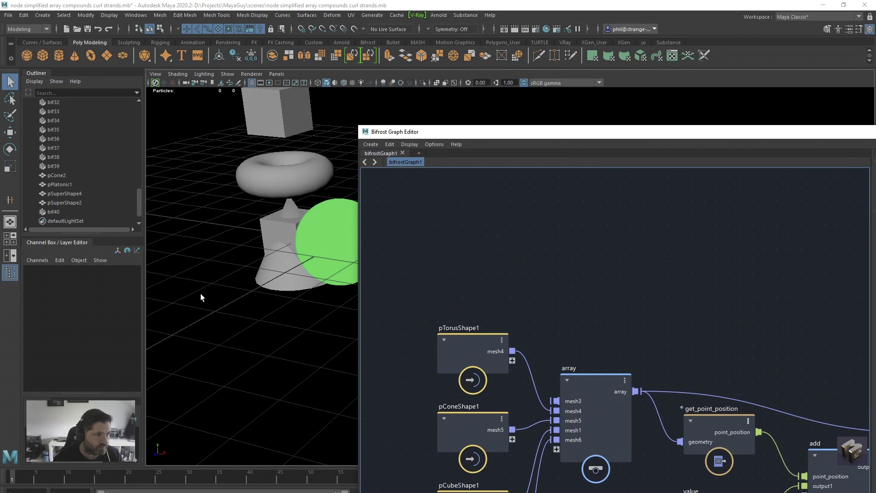
{"action": "left_click_drag", "start_coordinate": [79, 201], "coordinate": [79, 194]}
{"action": "key", "text": "Delete"}
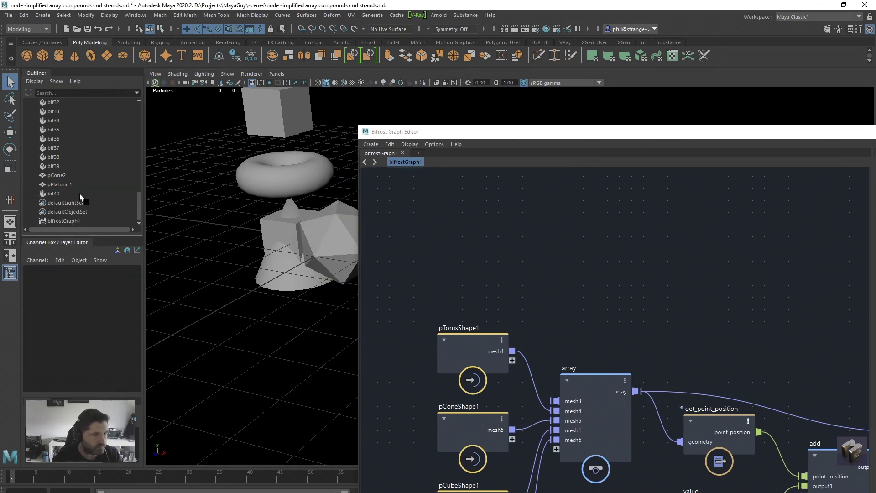
{"action": "left_click", "coordinate": [72, 185]}
{"action": "key", "text": "Delete"}
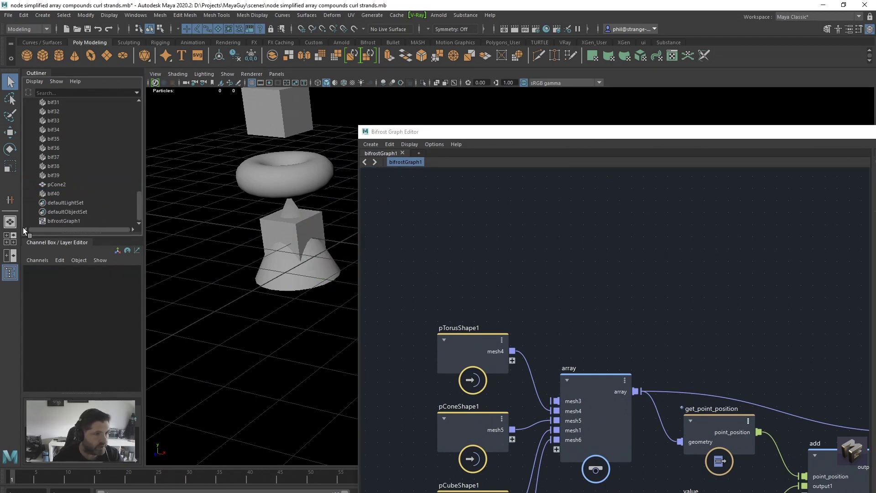
{"action": "left_click_drag", "start_coordinate": [568, 135], "coordinate": [397, 58]}
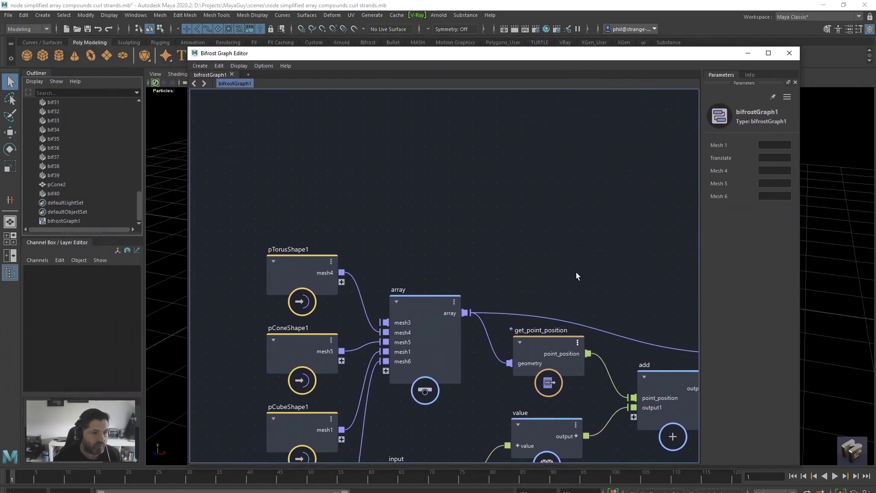
Step: Frame the graph and arrange the input node beside the meshes and output near set_point_position
{"action": "key", "text": "a"}
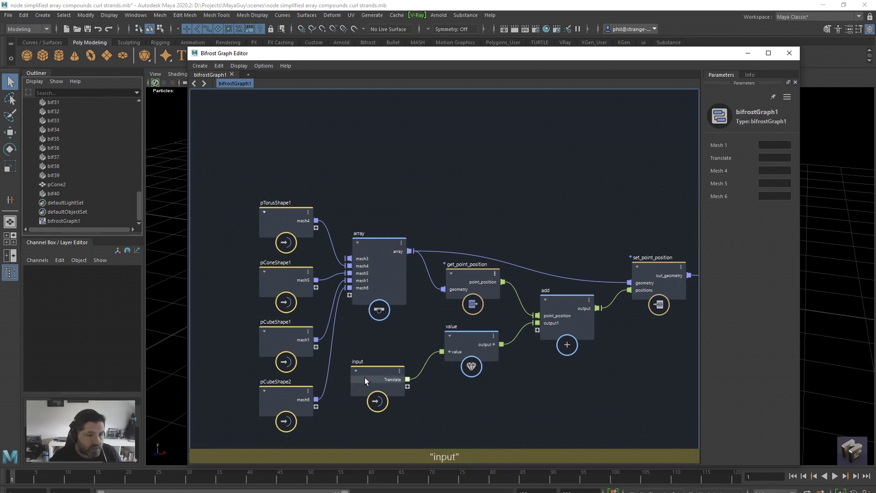
{"action": "left_click_drag", "start_coordinate": [365, 381], "coordinate": [366, 396]}
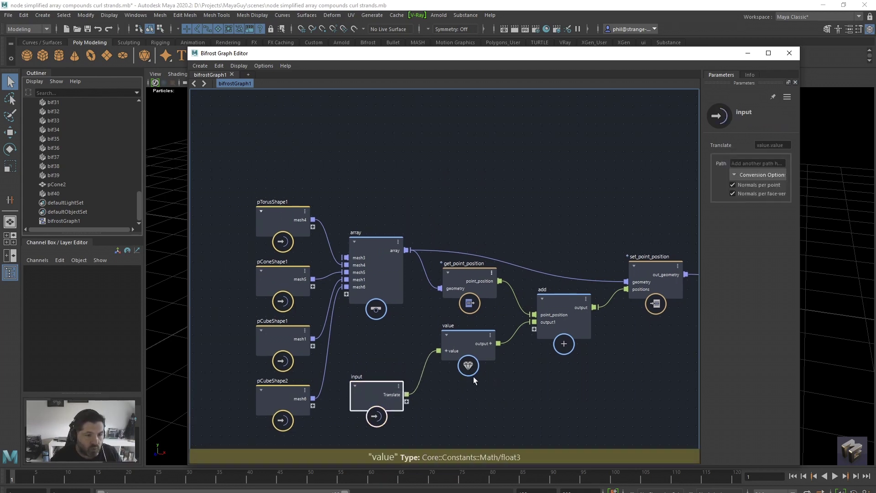
{"action": "middle_click_drag", "start_coordinate": [475, 380], "coordinate": [421, 365]}
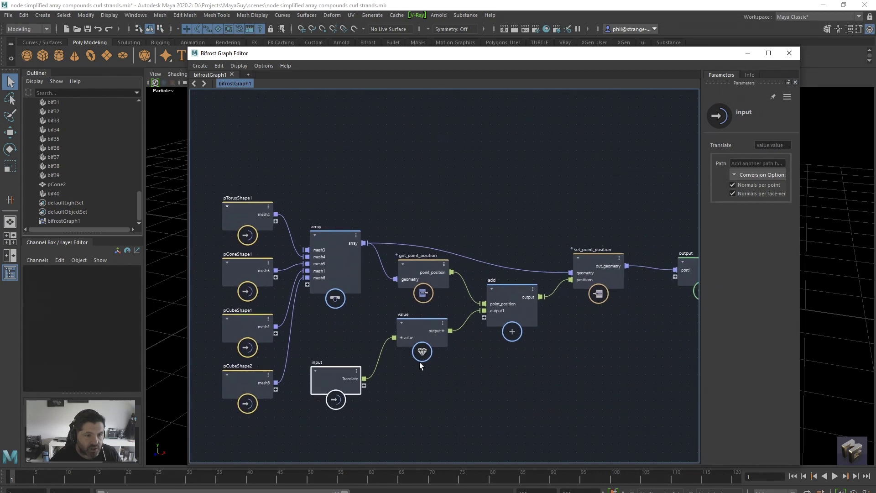
{"action": "left_click_drag", "start_coordinate": [687, 270], "coordinate": [659, 266]}
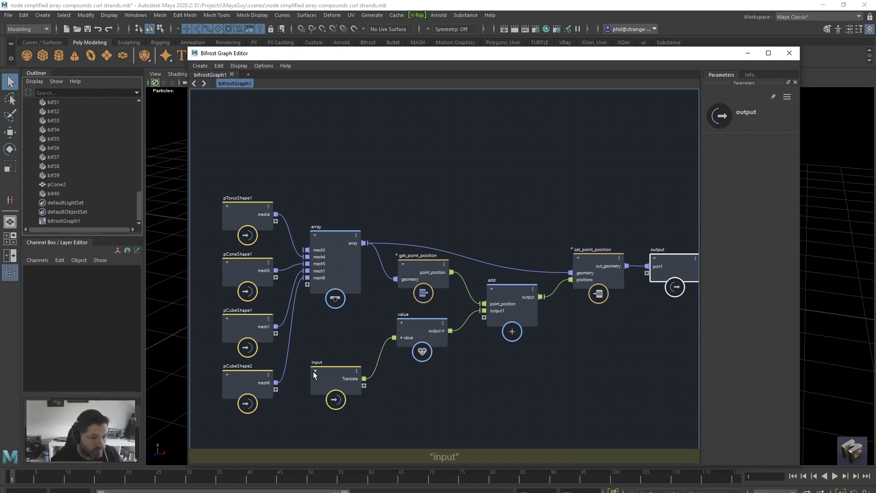
{"action": "left_click_drag", "start_coordinate": [351, 384], "coordinate": [335, 381]}
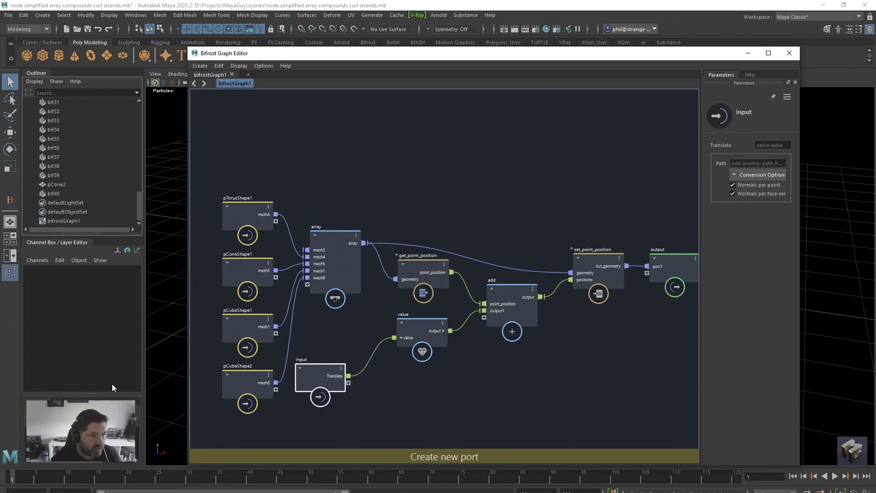
Step: Select bifrostGraph1's Translatex channel (-1.3) in the Channel Box
{"action": "left_click", "coordinate": [70, 221]}
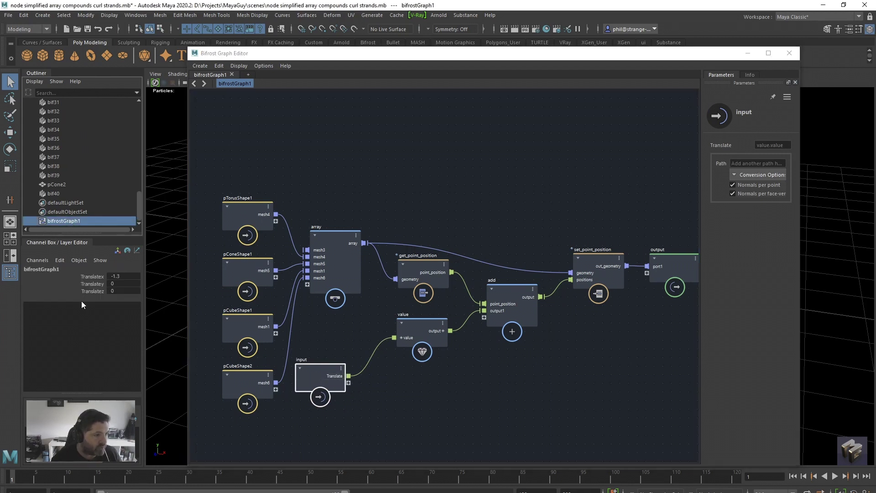
{"action": "left_click", "coordinate": [89, 276]}
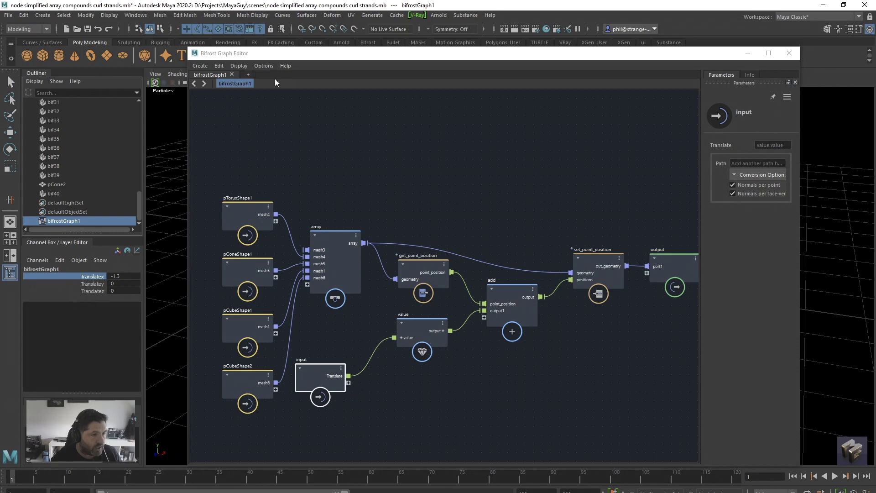
{"action": "left_click_drag", "start_coordinate": [272, 58], "coordinate": [517, 70]}
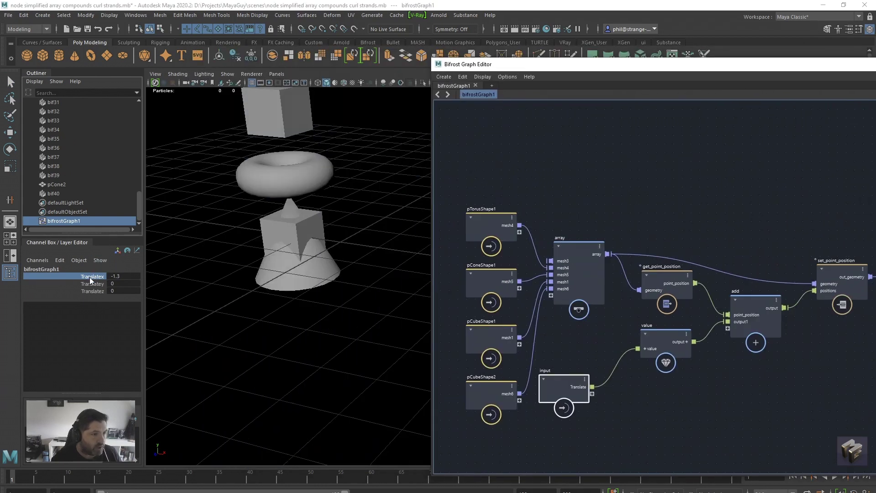
Step: Set bifrostGraph1's Translatex to 0, shifting the stacked shapes
{"action": "middle_click_drag", "start_coordinate": [278, 276], "coordinate": [299, 276]}
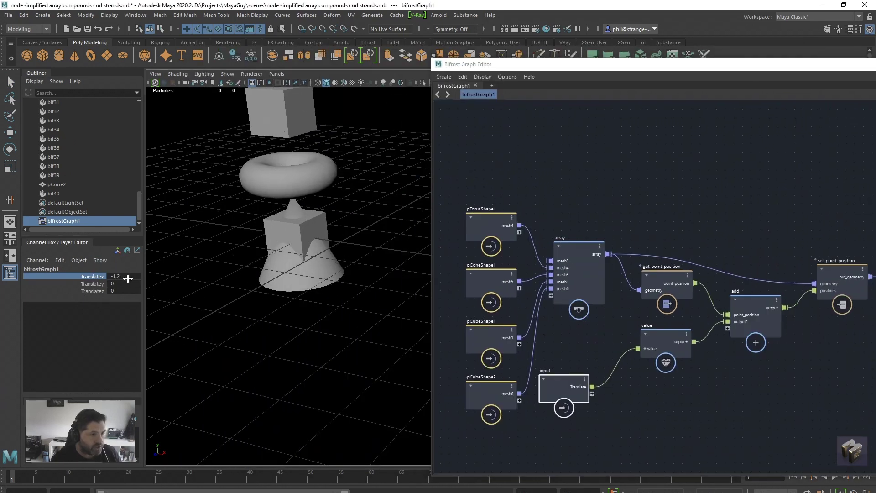
{"action": "left_click", "coordinate": [130, 277]}
{"action": "type", "text": "0"}
{"action": "key", "text": "Return"}
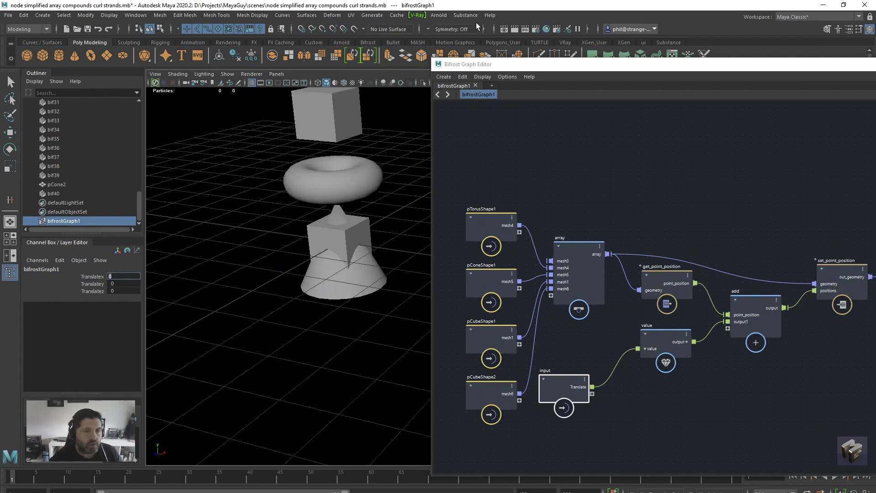
Step: Reposition the Bifrost Graph Editor and maximize it to show the whole graph
{"action": "left_click_drag", "start_coordinate": [636, 69], "coordinate": [383, 65]}
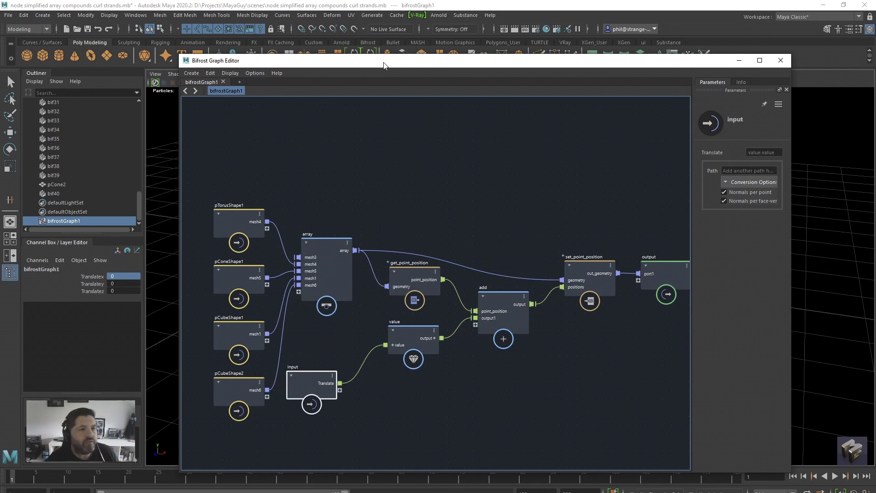
{"action": "left_click_drag", "start_coordinate": [384, 65], "coordinate": [390, 300]}
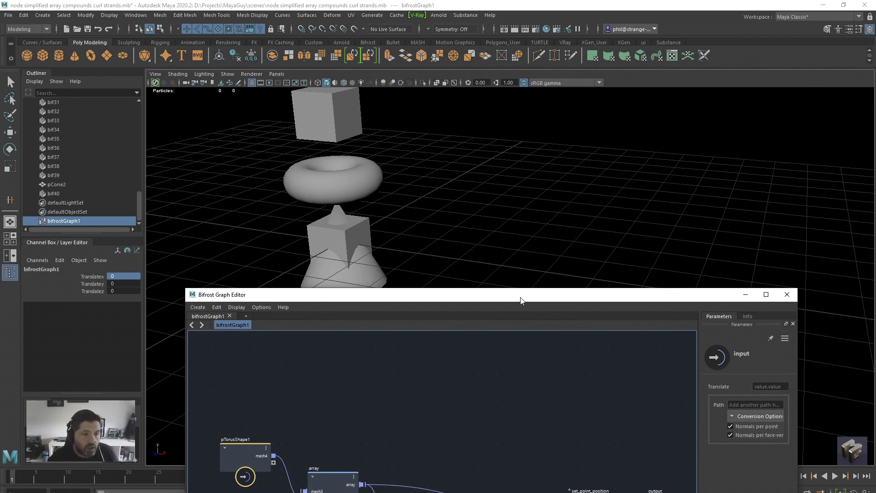
{"action": "left_click_drag", "start_coordinate": [521, 300], "coordinate": [518, 354]}
{"action": "left_click_drag", "start_coordinate": [701, 355], "coordinate": [613, 81]}
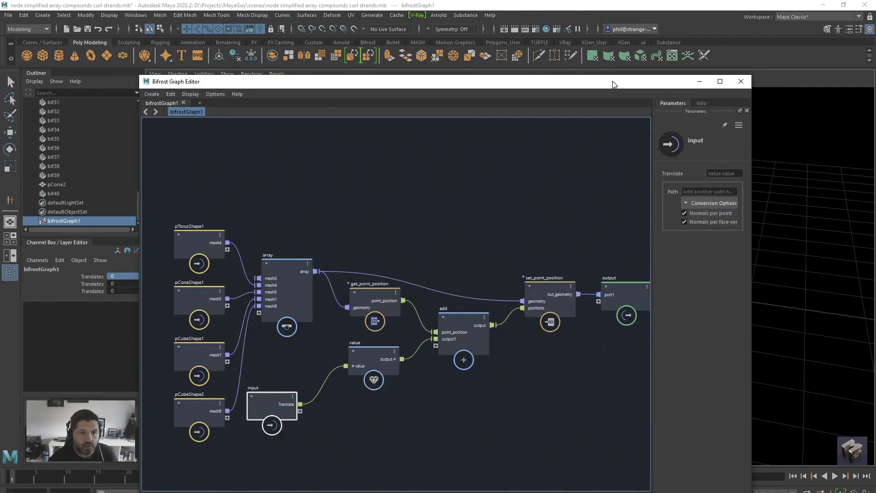
{"action": "left_click", "coordinate": [720, 81]}
Step: Add a create_strands_along_normals node from a 'normals' search and place it right
{"action": "key", "text": "a"}
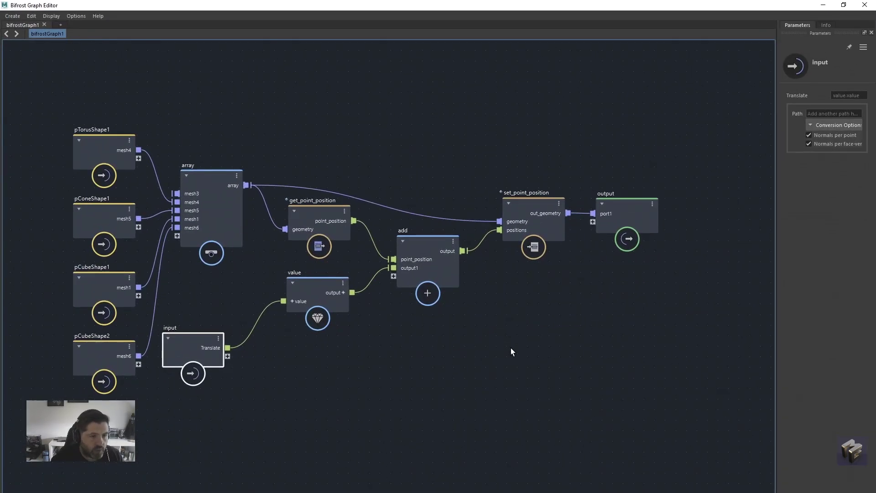
{"action": "key", "text": "Tab"}
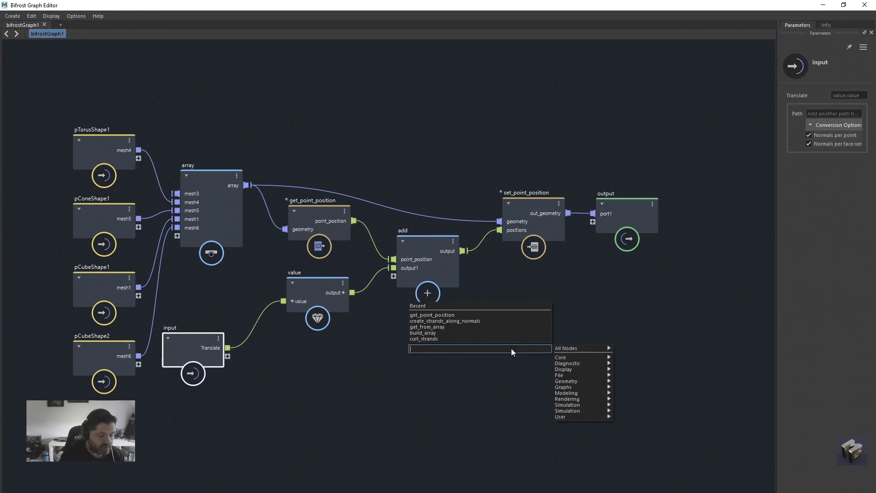
{"action": "type", "text": "normals"}
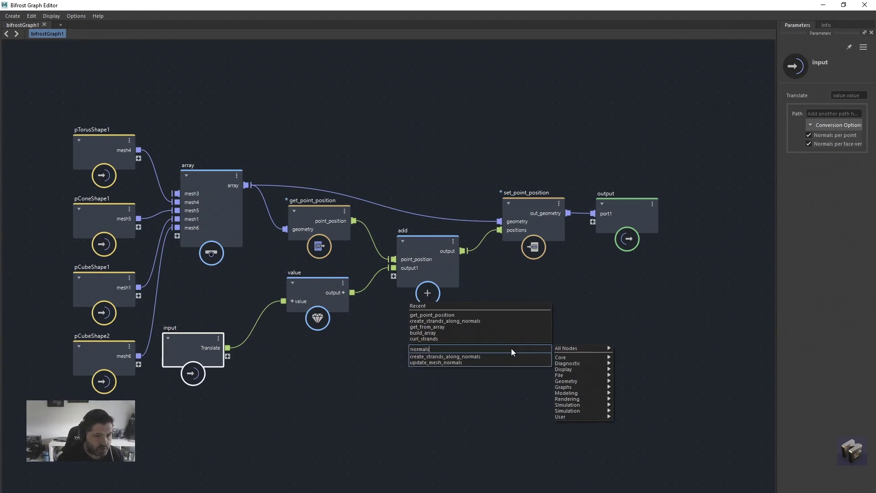
{"action": "left_click", "coordinate": [503, 356]}
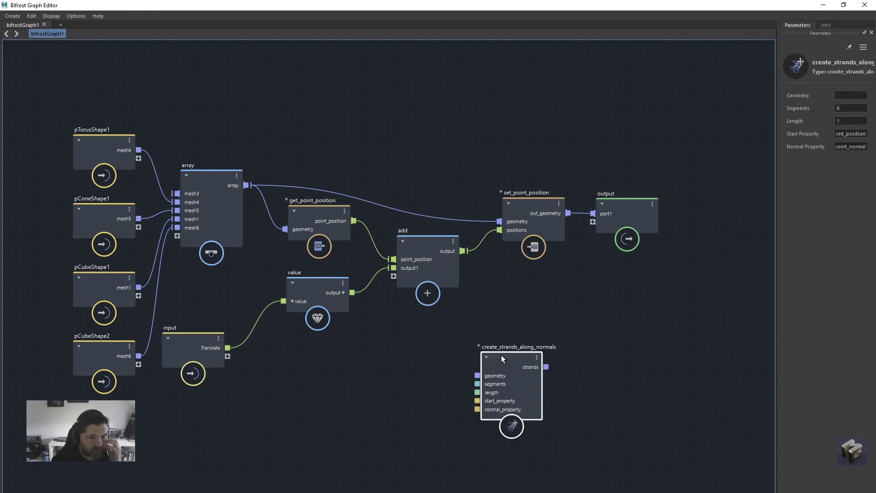
{"action": "left_click_drag", "start_coordinate": [502, 356], "coordinate": [682, 309]}
Step: Wire set_point_position's geometry into the strands node and view strands sprouting on the meshes
{"action": "left_click_drag", "start_coordinate": [538, 197], "coordinate": [500, 187]}
{"action": "left_click_drag", "start_coordinate": [609, 200], "coordinate": [646, 182]}
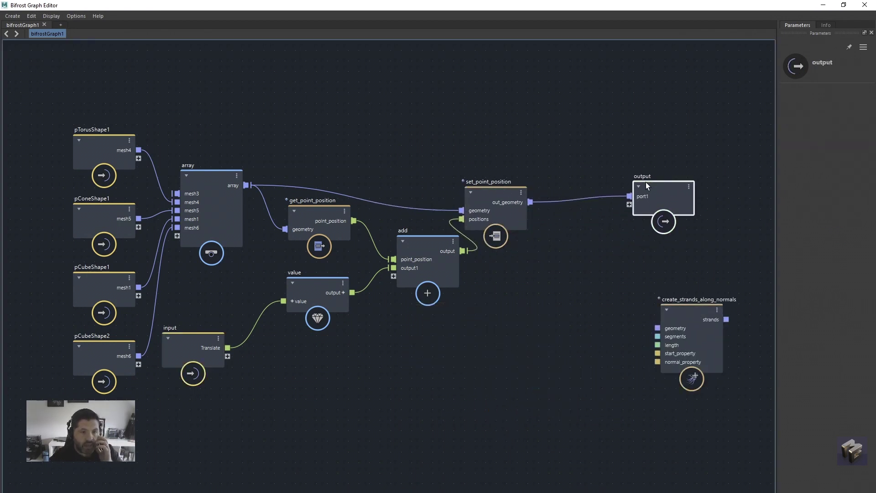
{"action": "left_click_drag", "start_coordinate": [531, 202], "coordinate": [632, 203]}
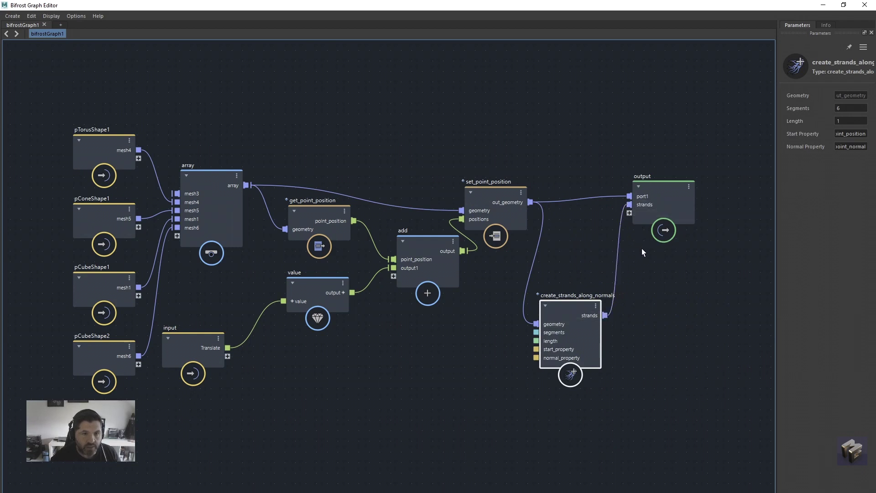
{"action": "left_click_drag", "start_coordinate": [546, 4], "coordinate": [537, 321]}
{"action": "left_click_drag", "start_coordinate": [420, 221], "coordinate": [440, 201], "text": "alt"}
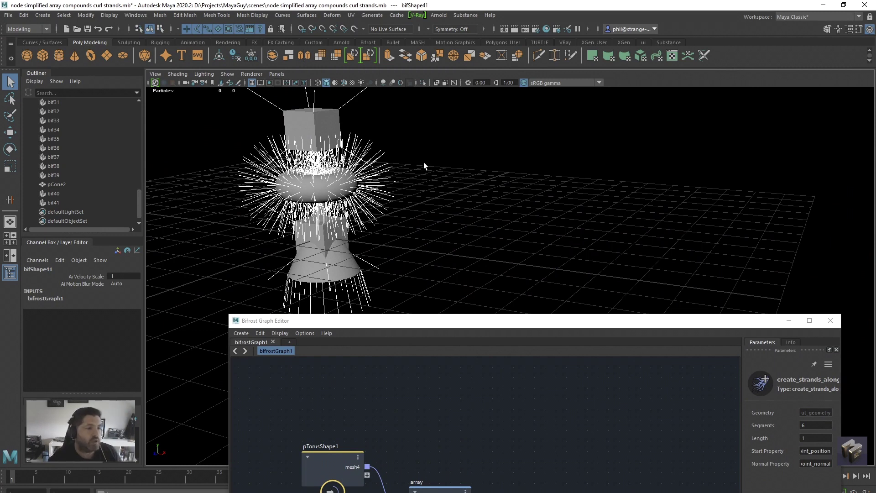
Step: Maximize the editor and delete the wires on create_strands_along_normals
{"action": "left_click_drag", "start_coordinate": [634, 321], "coordinate": [544, 54]}
{"action": "left_click", "coordinate": [721, 52]}
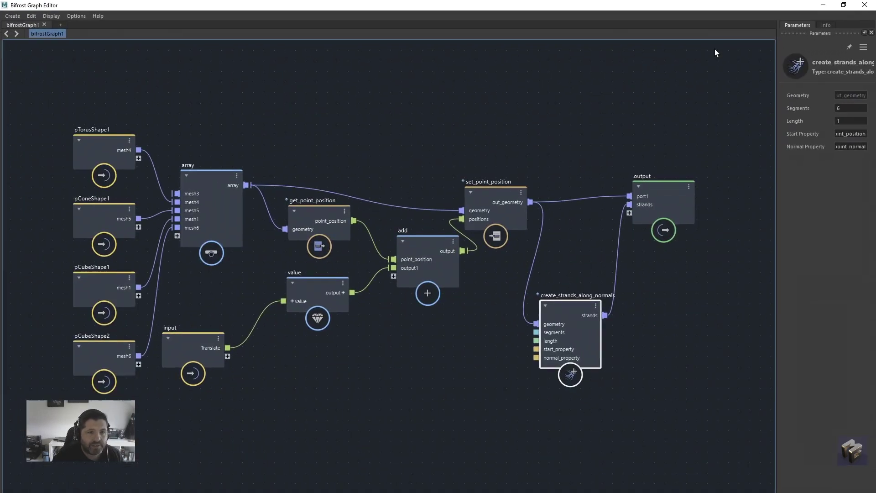
{"action": "key", "text": "a"}
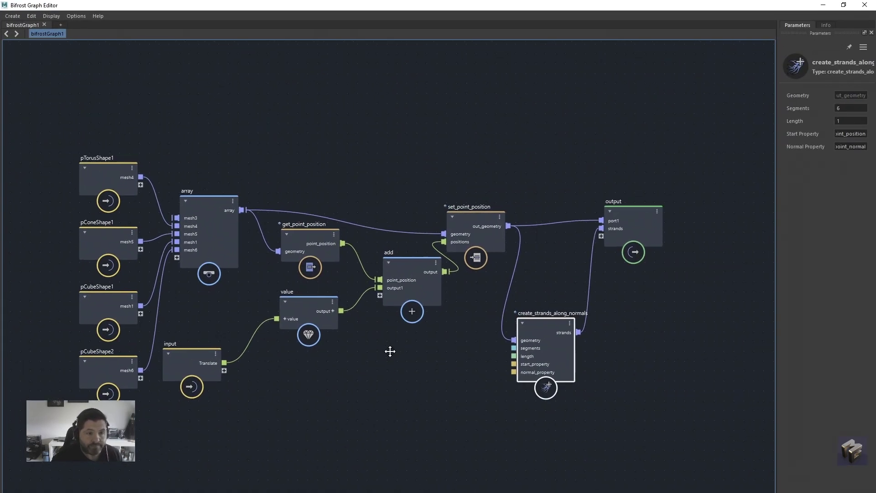
{"action": "left_click_drag", "start_coordinate": [535, 322], "coordinate": [575, 315]}
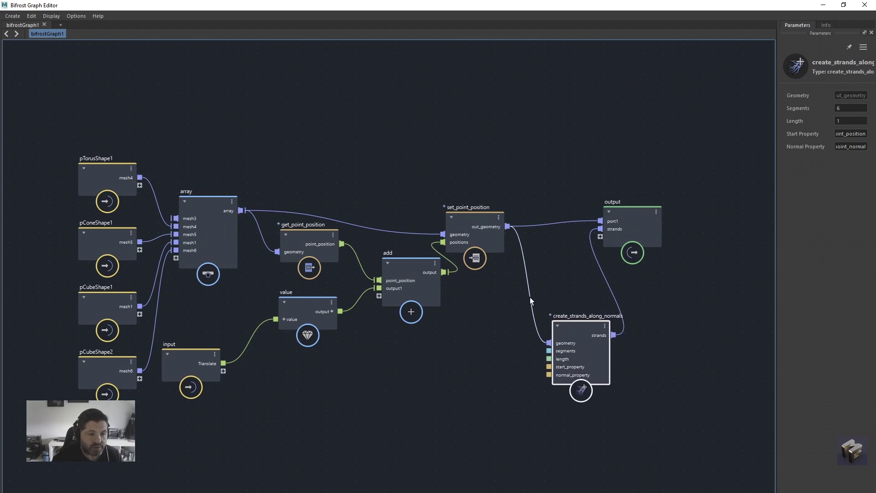
{"action": "left_click", "coordinate": [530, 298]}
{"action": "key", "text": "Delete"}
Step: Delete the output node's strands port and move create_strands_along_normals right
{"action": "right_click", "coordinate": [598, 229]}
{"action": "left_click", "coordinate": [604, 243]}
{"action": "left_click_drag", "start_coordinate": [585, 322], "coordinate": [640, 308]}
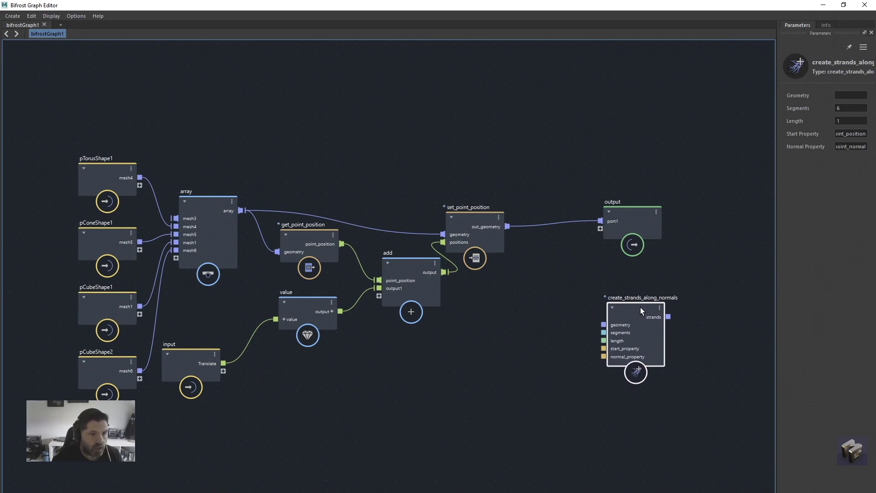
{"action": "left_click_drag", "start_coordinate": [640, 307], "coordinate": [645, 313]}
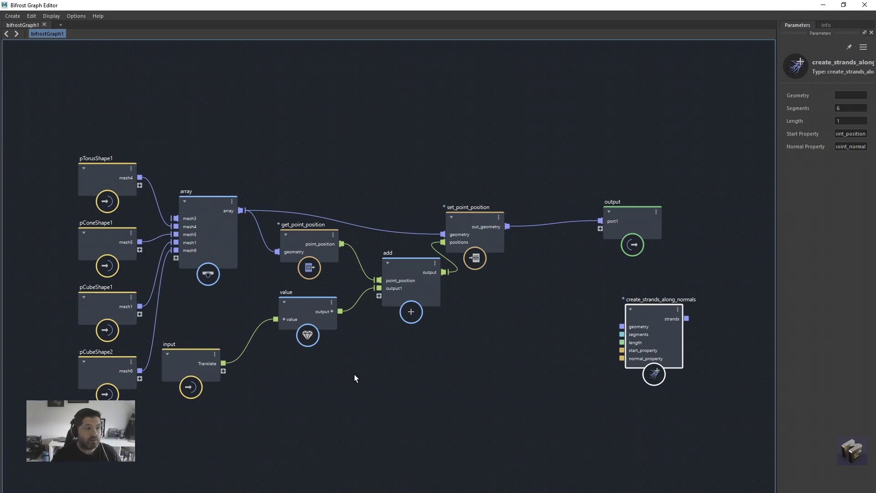
Step: Move the array node up beside the mesh nodes
{"action": "left_click", "coordinate": [174, 213]}
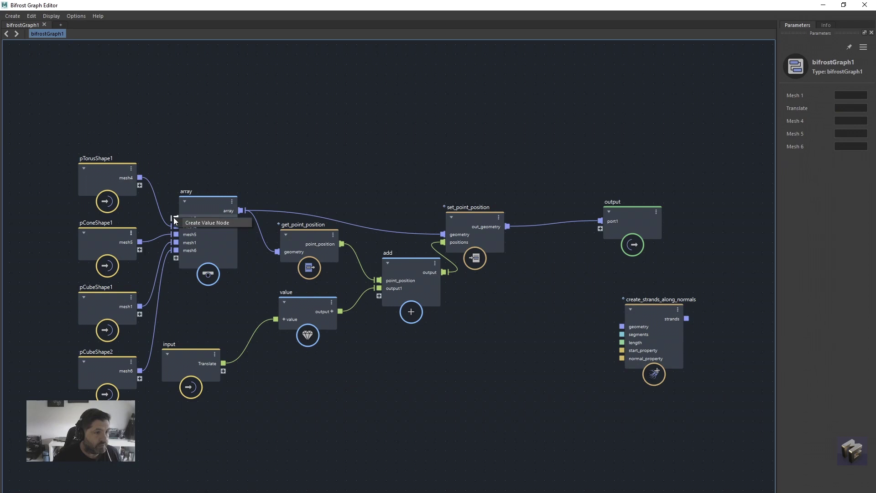
{"action": "left_click_drag", "start_coordinate": [179, 218], "coordinate": [223, 168]}
{"action": "right_click", "coordinate": [214, 170]}
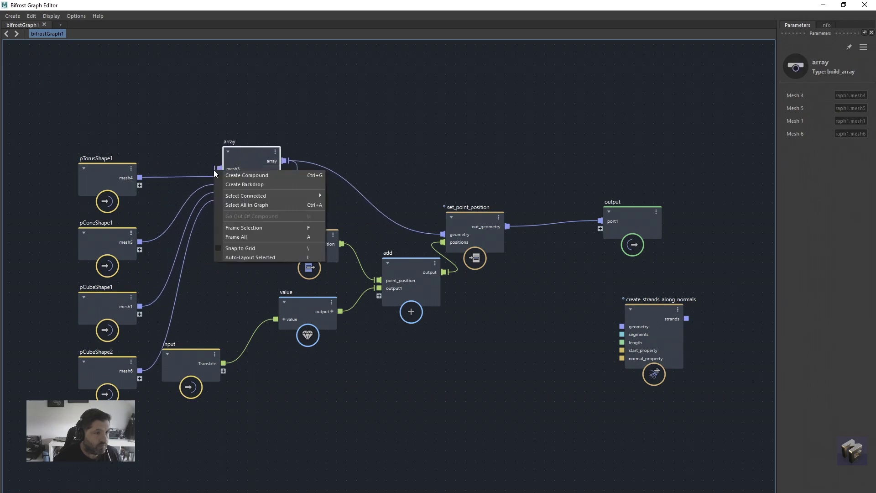
{"action": "left_click", "coordinate": [218, 166]}
{"action": "left_click", "coordinate": [197, 147]}
{"action": "left_click_drag", "start_coordinate": [242, 156], "coordinate": [211, 196]}
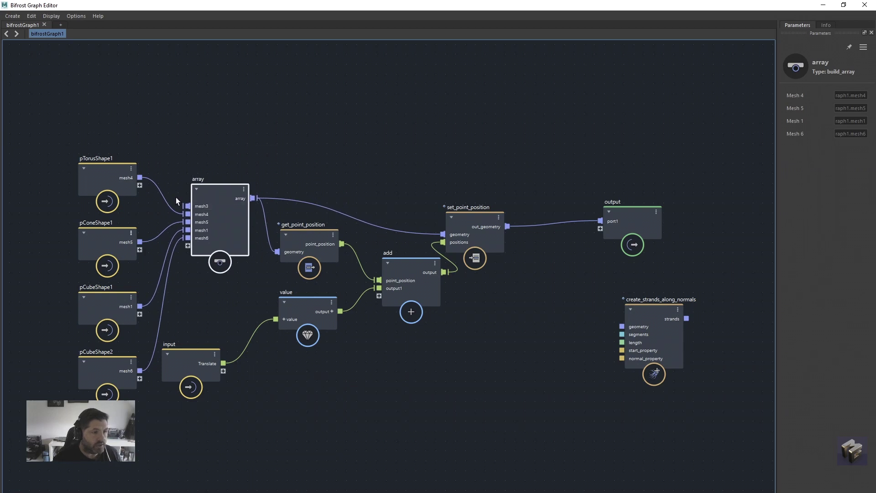
{"action": "left_click_drag", "start_coordinate": [201, 190], "coordinate": [208, 167]}
{"action": "left_click", "coordinate": [258, 128]}
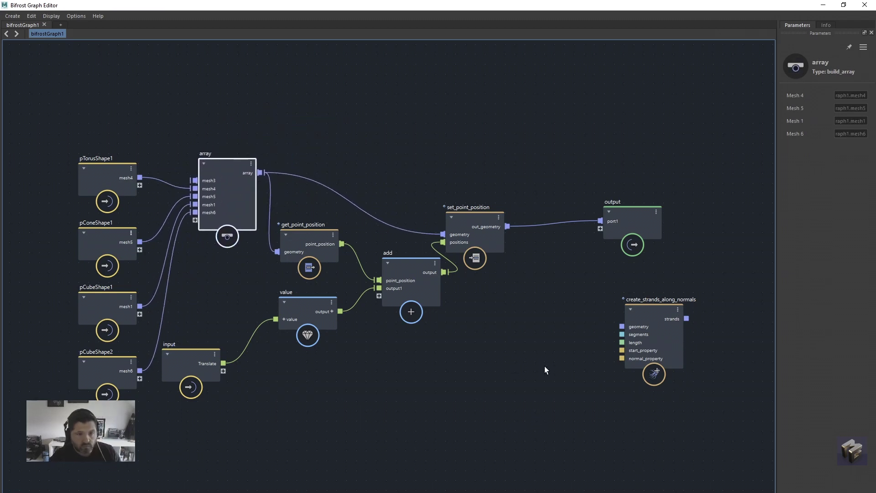
Step: Search the node list for 'get'
{"action": "middle_click_drag", "start_coordinate": [526, 357], "coordinate": [498, 358]}
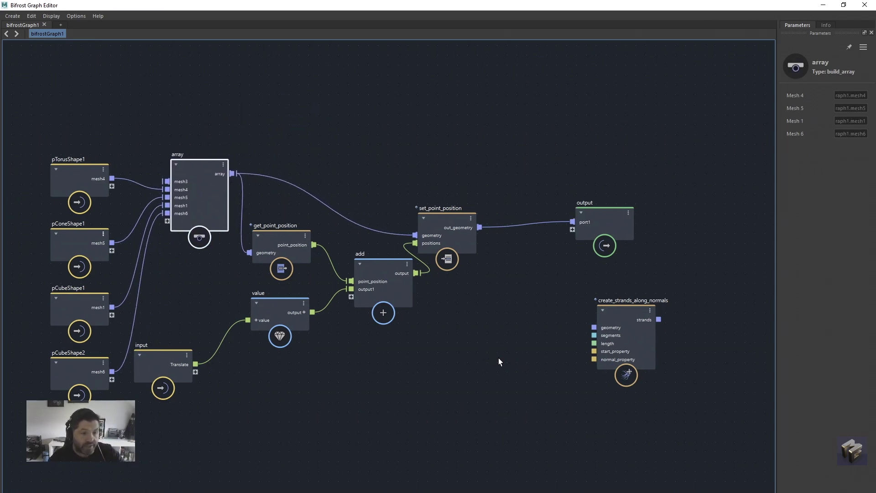
{"action": "left_click", "coordinate": [494, 346]}
{"action": "key", "text": "Tab"}
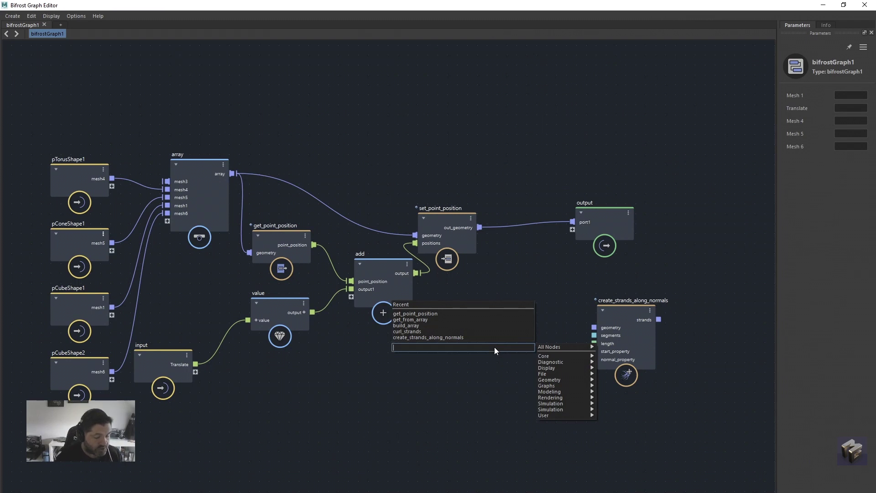
{"action": "type", "text": "get"}
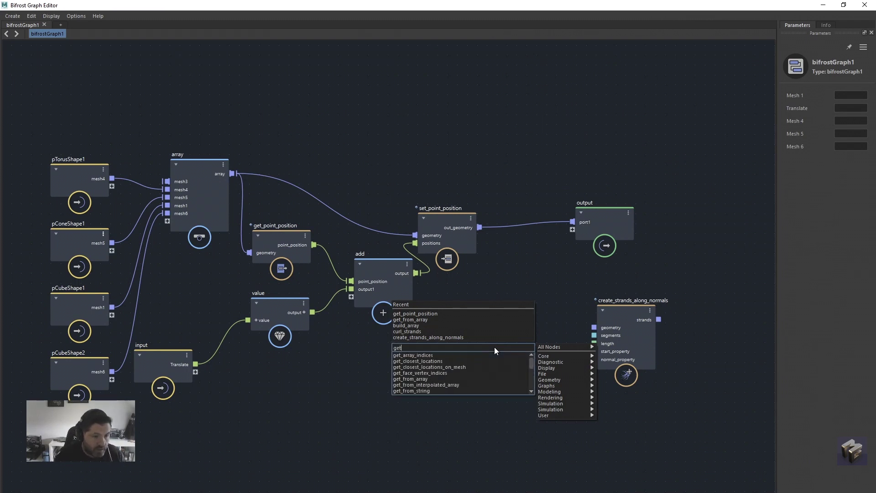
Step: Add a get_from_array node above array and feed the array into it
{"action": "left_click", "coordinate": [445, 378]}
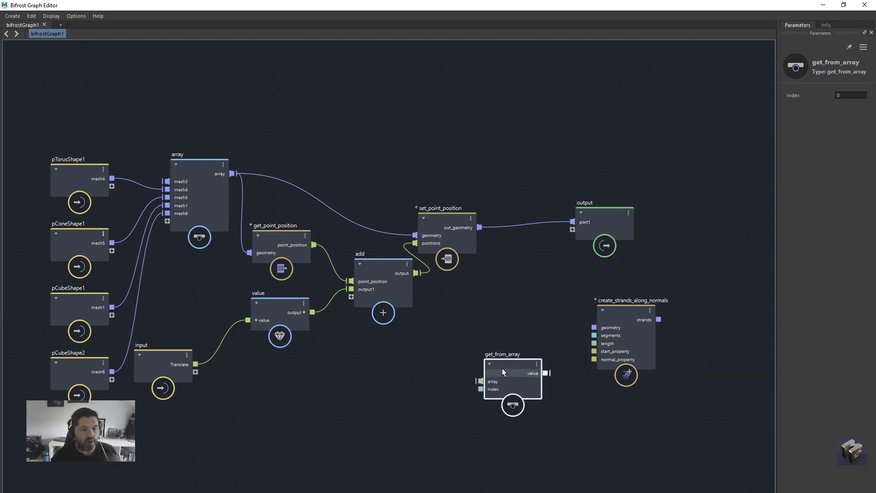
{"action": "left_click_drag", "start_coordinate": [491, 383], "coordinate": [325, 115]}
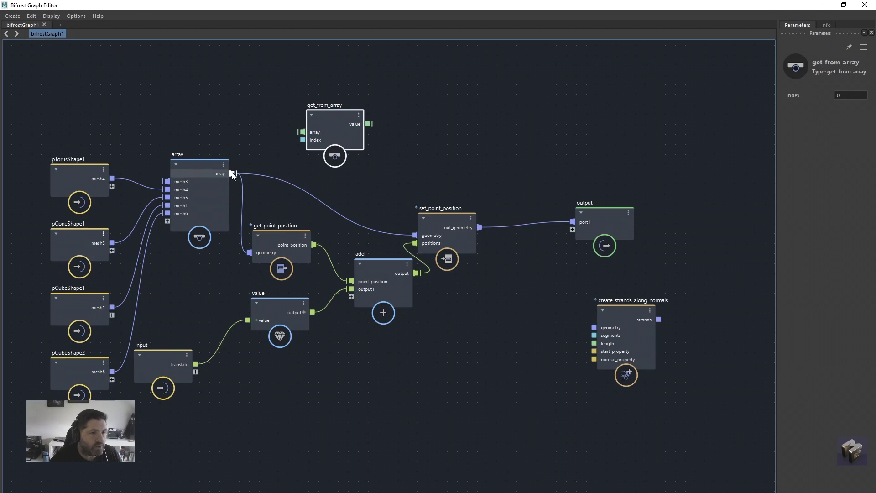
{"action": "left_click_drag", "start_coordinate": [232, 173], "coordinate": [308, 131]}
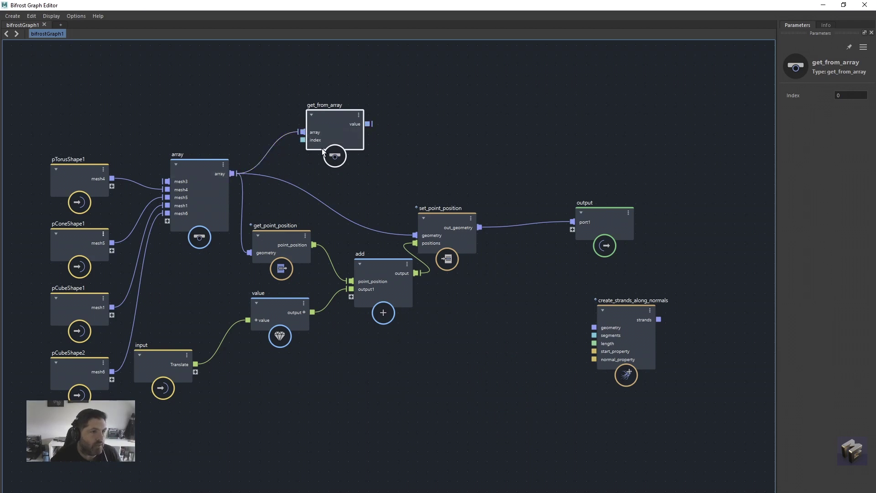
Step: Wire get_from_array's value into strands geometry and strands into output, then restore the editor window
{"action": "left_click_drag", "start_coordinate": [369, 122], "coordinate": [594, 328]}
{"action": "left_click_drag", "start_coordinate": [659, 320], "coordinate": [580, 229]}
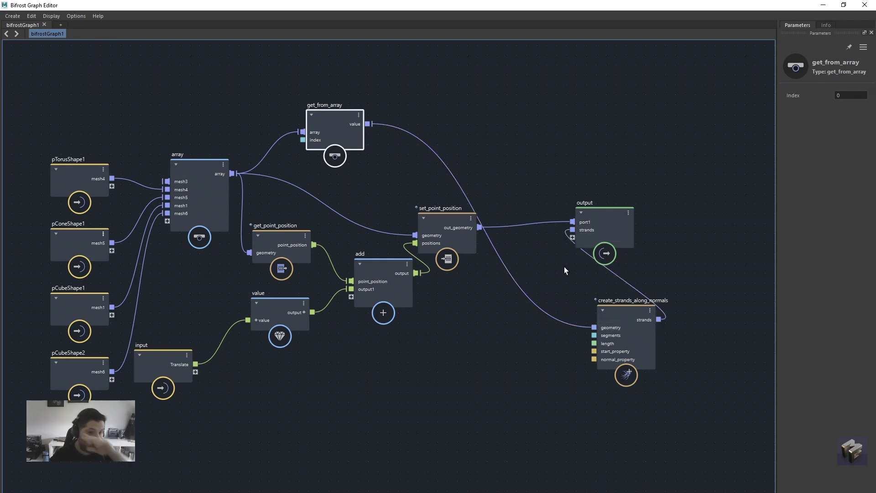
{"action": "left_click_drag", "start_coordinate": [594, 3], "coordinate": [505, 286]}
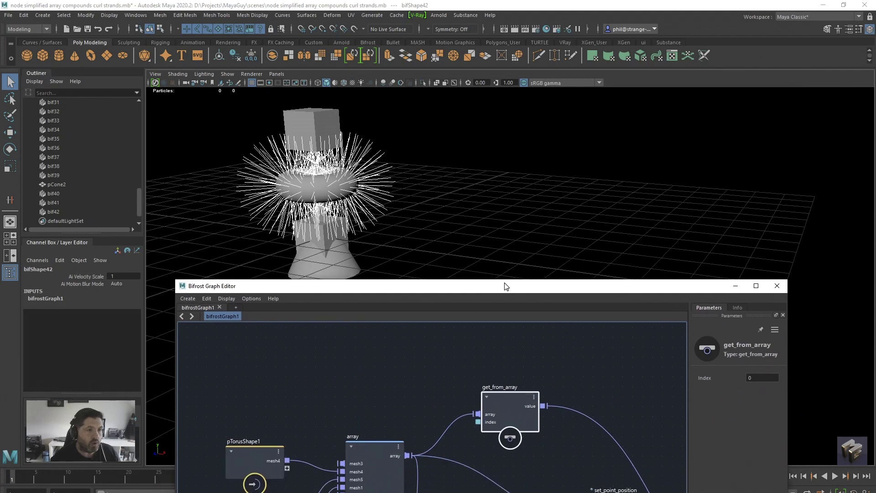
Step: Slide bifrostGraph1's Translate X to 6.1, moving the meshes right
{"action": "middle_click_drag", "start_coordinate": [407, 218], "coordinate": [417, 217], "text": "alt"}
{"action": "left_click_drag", "start_coordinate": [418, 217], "coordinate": [470, 234], "text": "alt"}
{"action": "scroll", "coordinate": [73, 203], "scroll_direction": "down", "scroll_amount": 1}
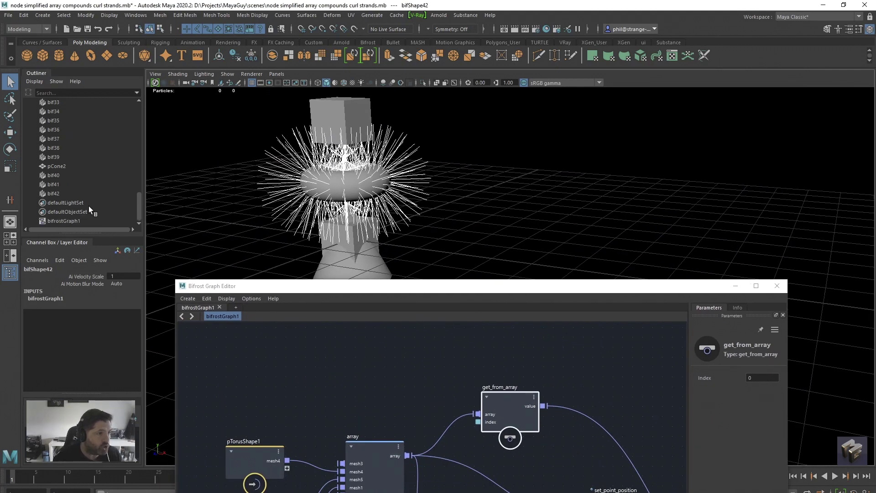
{"action": "left_click", "coordinate": [76, 222]}
{"action": "left_click", "coordinate": [92, 277]}
{"action": "middle_click_drag", "start_coordinate": [192, 245], "coordinate": [222, 244]}
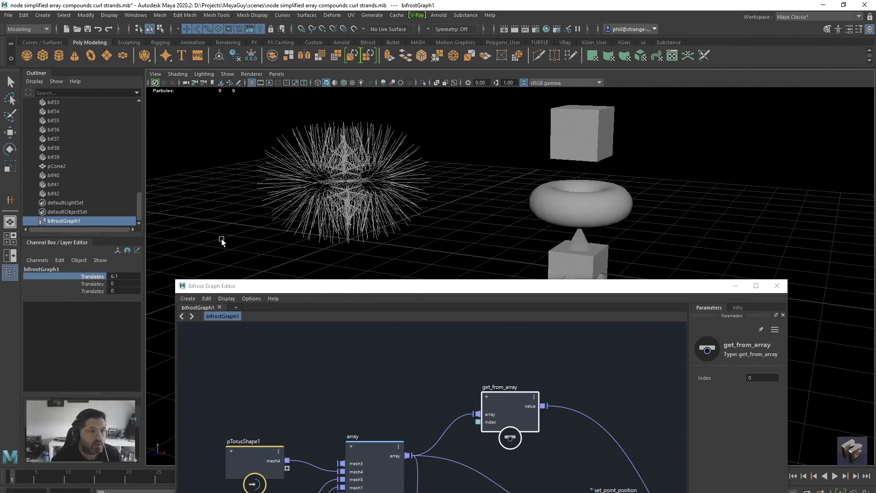
Step: Undo Translate X back to 0 and maximize the Bifrost Graph Editor
{"action": "key", "text": "ctrl+z"}
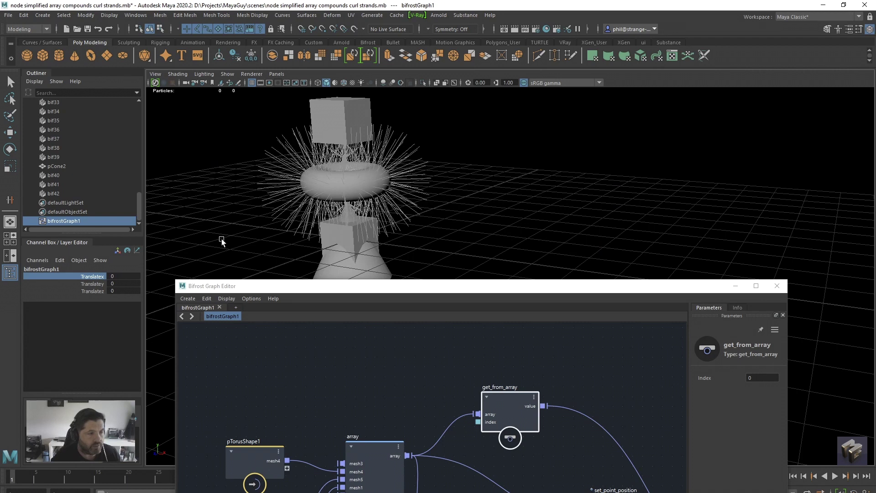
{"action": "left_click_drag", "start_coordinate": [515, 286], "coordinate": [506, 79]}
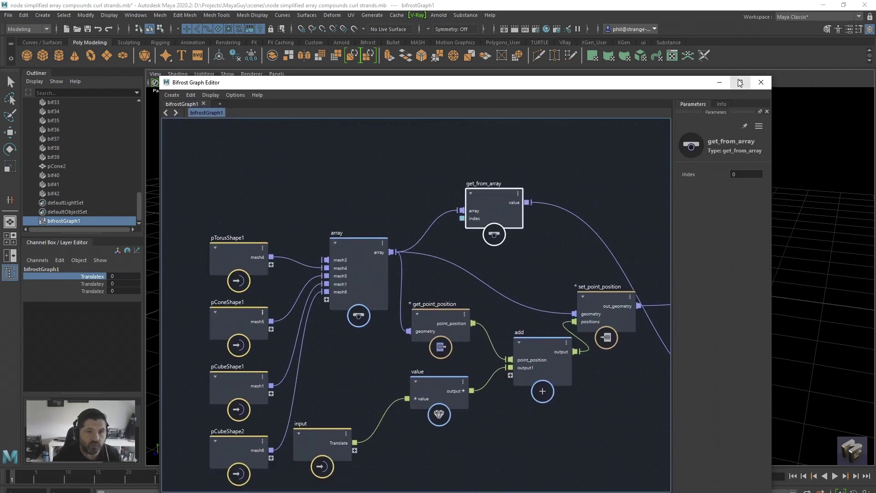
{"action": "left_click", "coordinate": [743, 86]}
Step: Disconnect get_from_array and rearrange it, set_point_position, strands and output nodes
{"action": "left_click", "coordinate": [266, 153]}
{"action": "key", "text": "Delete"}
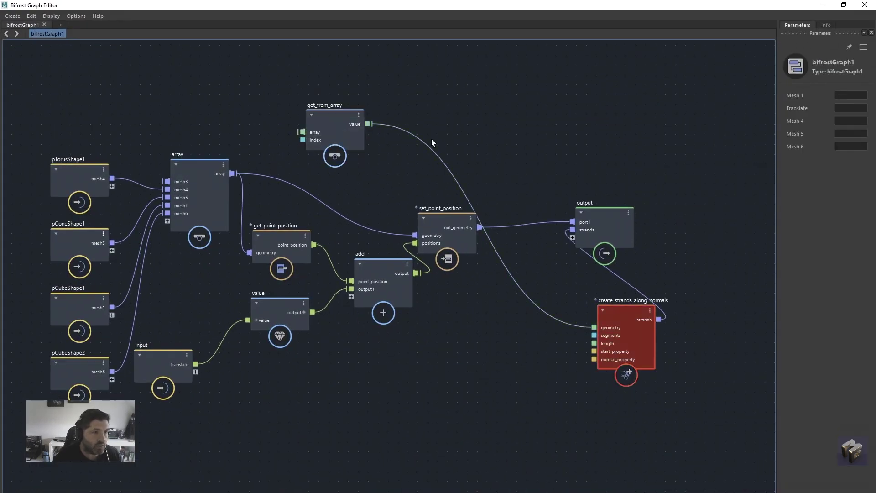
{"action": "left_click", "coordinate": [417, 136]}
{"action": "key", "text": "Delete"}
{"action": "left_click_drag", "start_coordinate": [336, 117], "coordinate": [504, 405]}
{"action": "left_click_drag", "start_coordinate": [628, 306], "coordinate": [665, 308]}
{"action": "left_click_drag", "start_coordinate": [607, 221], "coordinate": [682, 220]}
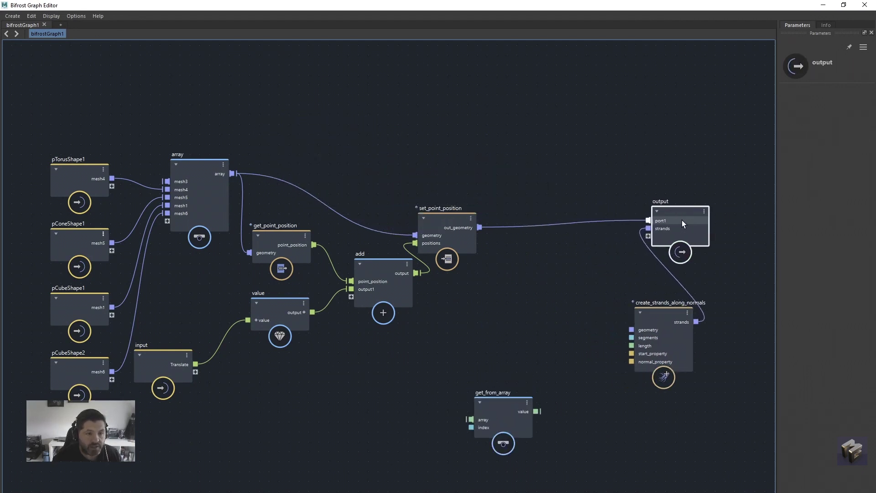
{"action": "left_click_drag", "start_coordinate": [444, 218], "coordinate": [461, 218]}
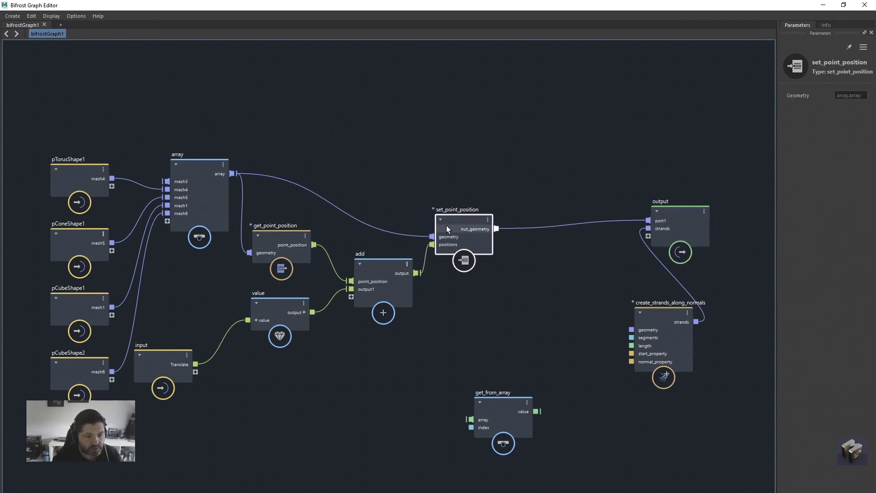
{"action": "left_click_drag", "start_coordinate": [507, 400], "coordinate": [538, 340]}
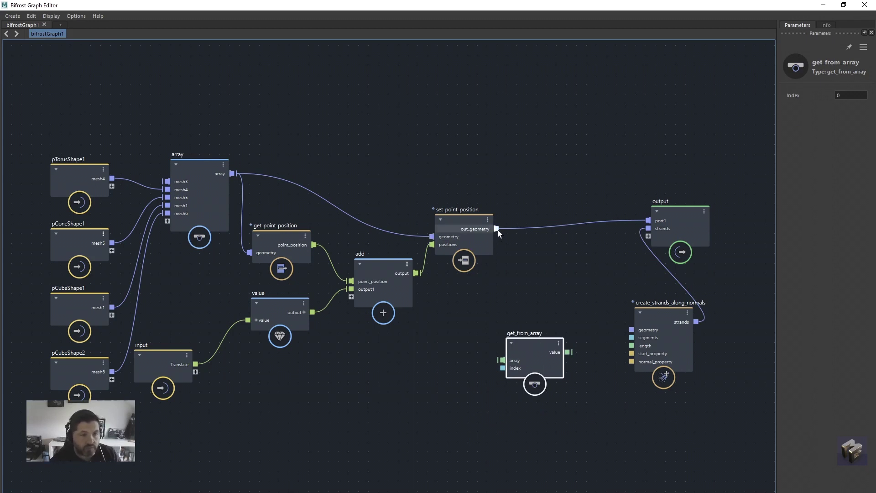
Step: Route set_point_position's out_geometry through get_from_array into create_strands_along_normals' geometry
{"action": "left_click_drag", "start_coordinate": [496, 228], "coordinate": [508, 359]}
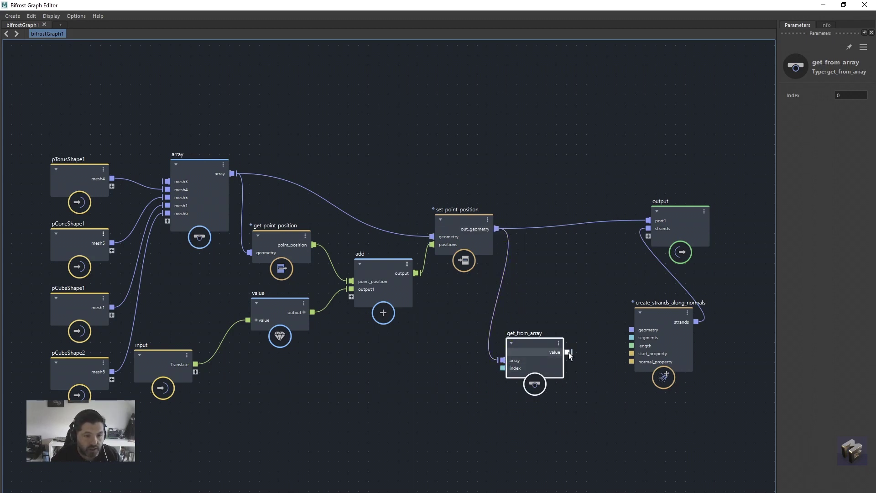
{"action": "left_click_drag", "start_coordinate": [570, 355], "coordinate": [634, 313]}
{"action": "left_click_drag", "start_coordinate": [691, 202], "coordinate": [704, 200]}
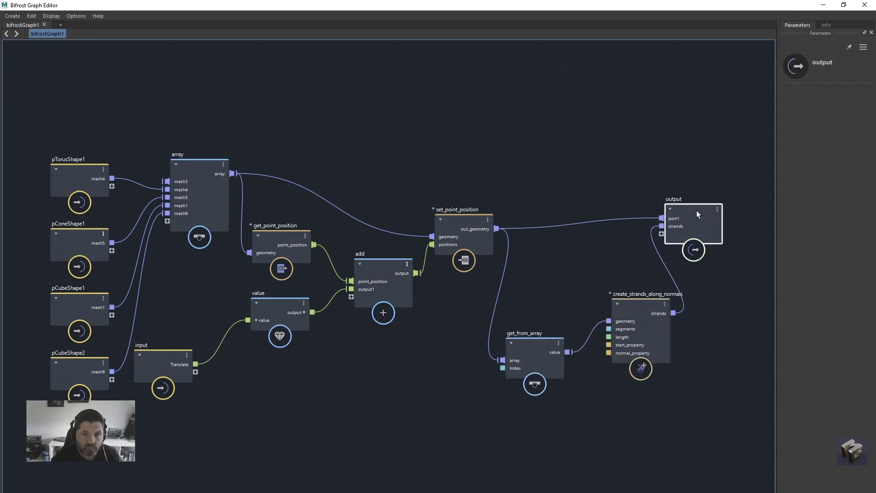
{"action": "left_click", "coordinate": [650, 229]}
Step: Remove output's empty strands port, align get_from_array, and select its Index field (0)
{"action": "right_click", "coordinate": [662, 227]}
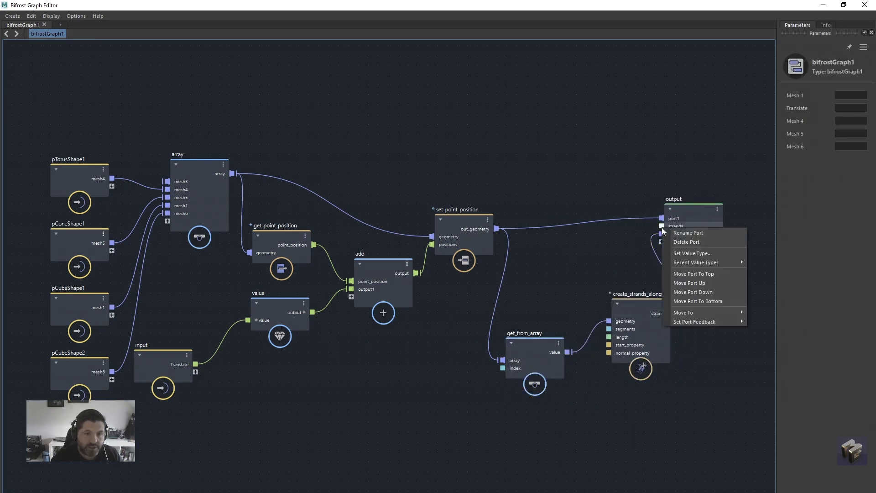
{"action": "left_click", "coordinate": [667, 240]}
{"action": "left_click", "coordinate": [689, 212]}
{"action": "left_click_drag", "start_coordinate": [689, 211], "coordinate": [681, 206]}
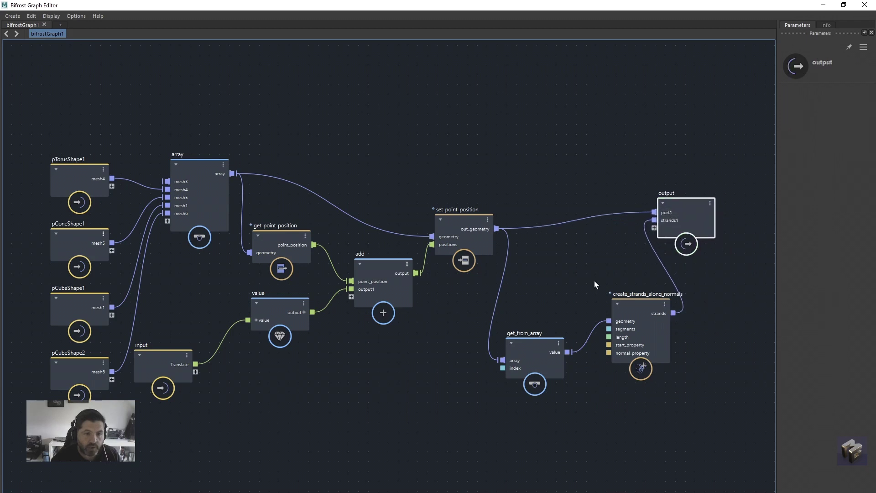
{"action": "left_click_drag", "start_coordinate": [534, 340], "coordinate": [533, 319]}
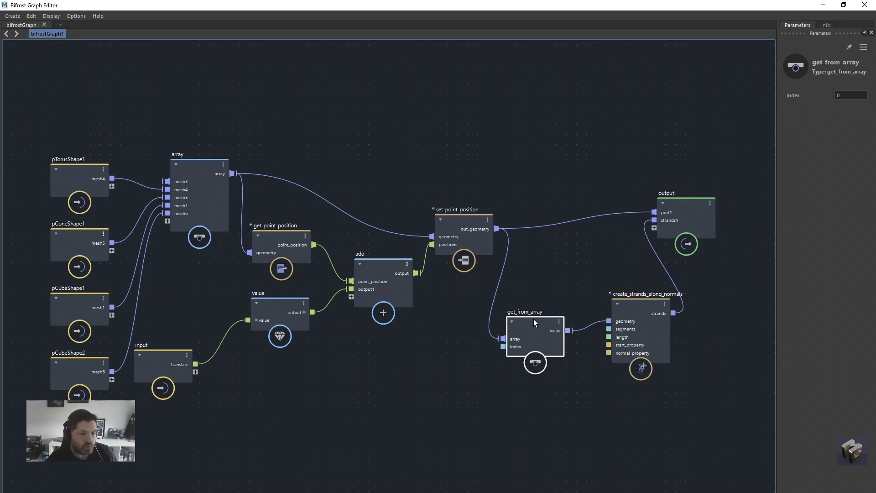
{"action": "left_click_drag", "start_coordinate": [533, 319], "coordinate": [532, 309]}
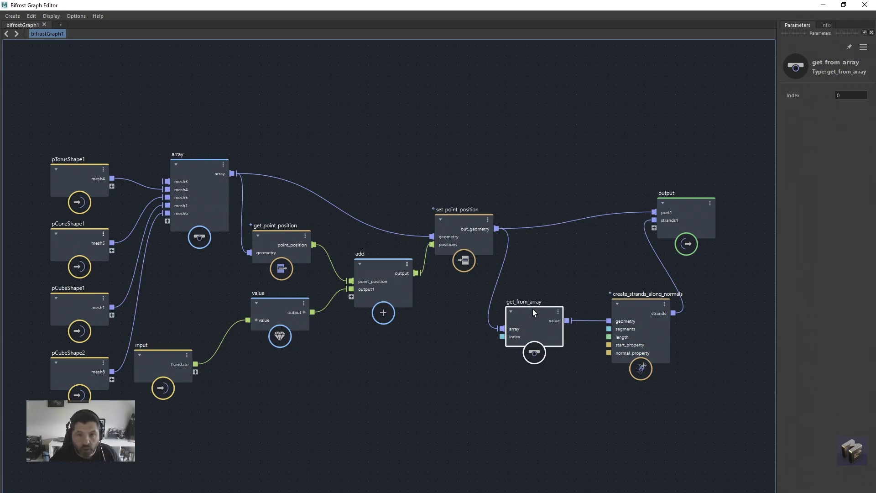
{"action": "left_click", "coordinate": [841, 97]}
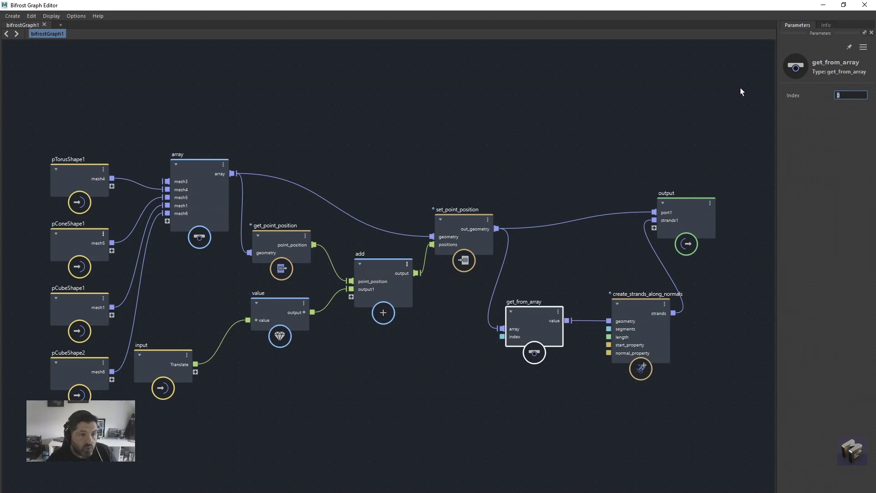
Step: Step get_from_array's Index through 1, 2 and 3, ending back at 0 with strands on the torus
{"action": "left_click_drag", "start_coordinate": [521, 7], "coordinate": [0, 67]}
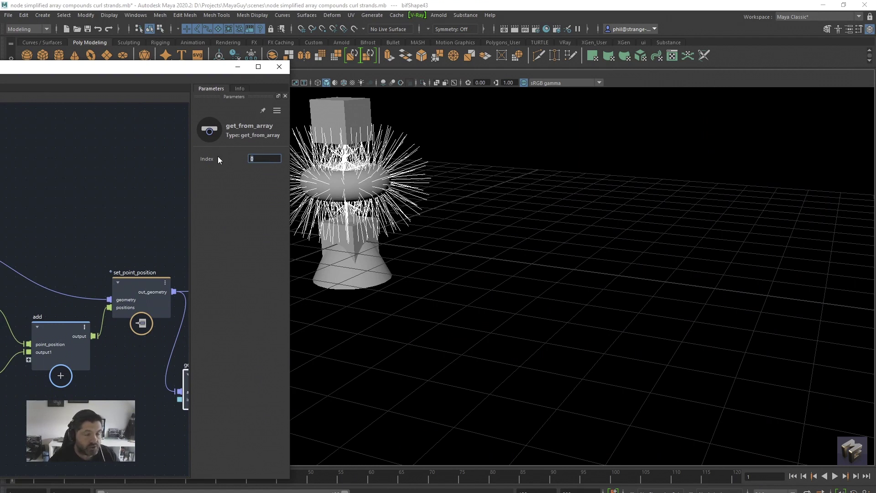
{"action": "type", "text": "1"}
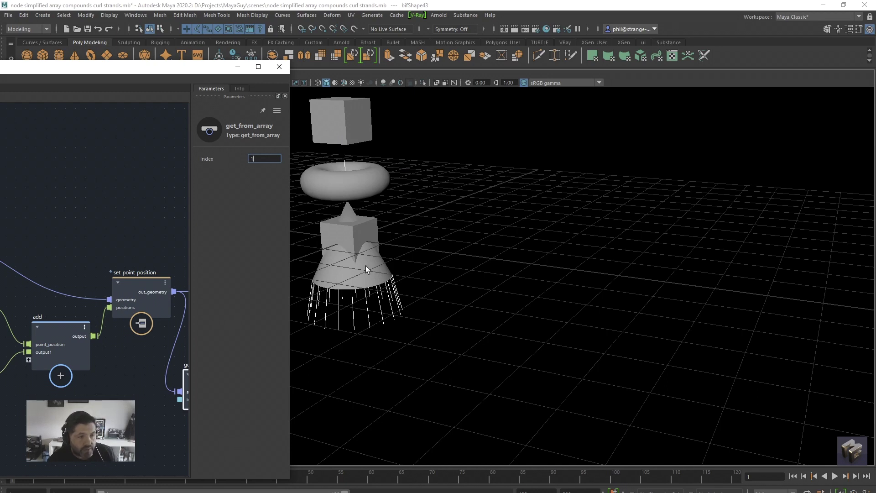
{"action": "left_click_drag", "start_coordinate": [256, 159], "coordinate": [218, 160]}
{"action": "type", "text": "2"}
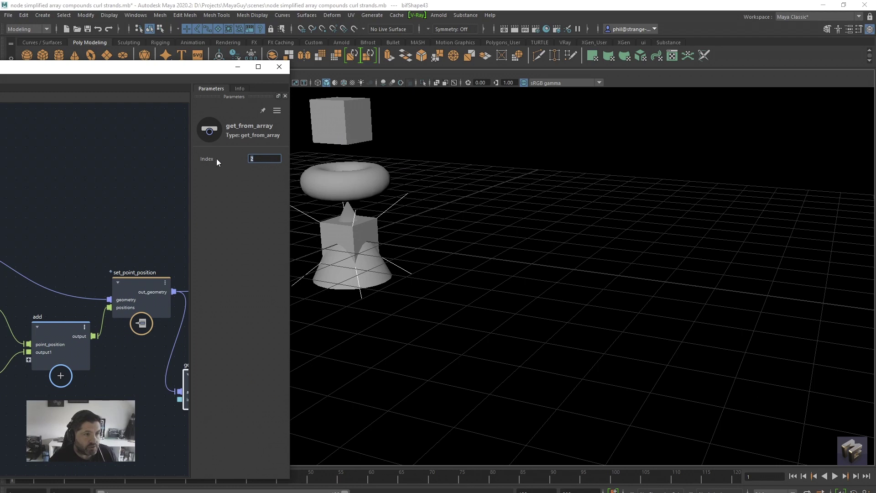
{"action": "type", "text": "3"}
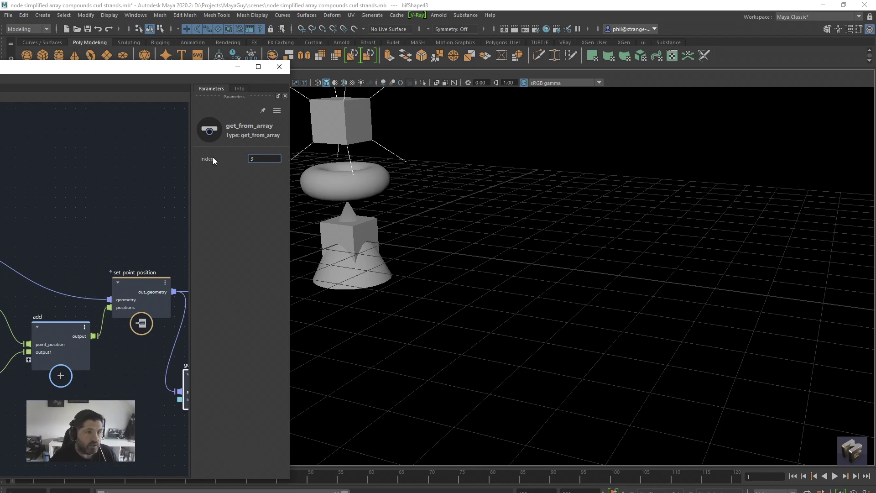
{"action": "type", "text": "4"}
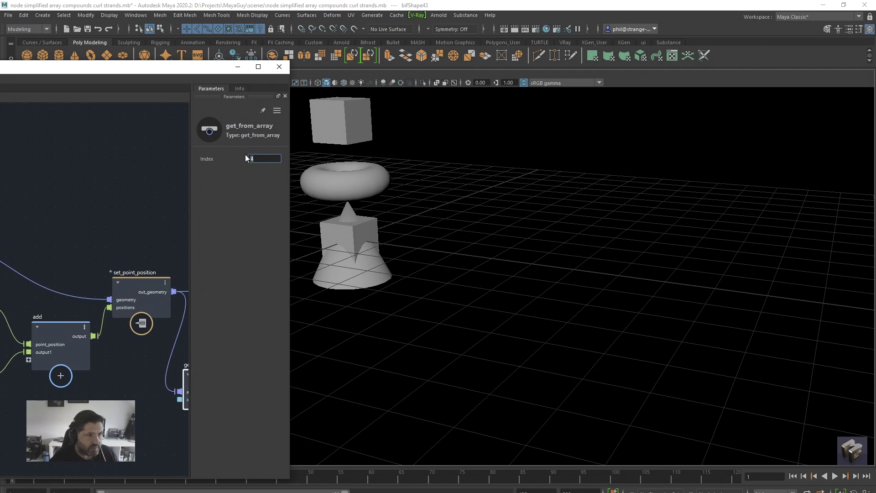
{"action": "type", "text": "0"}
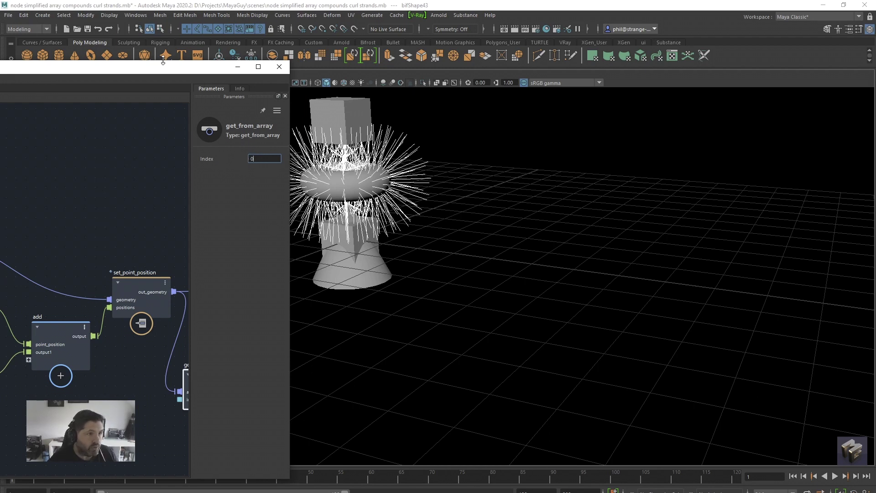
Step: Move the graph editor aside and select bifrostGraph1 in the Outliner
{"action": "left_click_drag", "start_coordinate": [155, 68], "coordinate": [732, 300]}
{"action": "scroll", "coordinate": [89, 226], "scroll_direction": "down", "scroll_amount": 1}
{"action": "left_click", "coordinate": [64, 220]}
Step: Test-slide bifrostGraph1's Translatex, reset it to 0, then maximize the graph editor with everything framed
{"action": "left_click", "coordinate": [91, 277]}
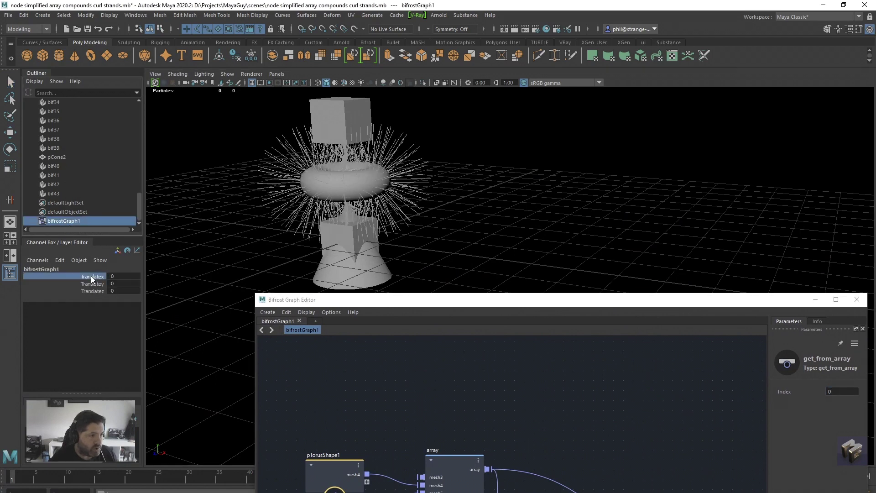
{"action": "middle_click_drag", "start_coordinate": [452, 224], "coordinate": [456, 225]}
{"action": "mouse_move", "coordinate": [522, 226]}
{"action": "middle_mouse_down"}
{"action": "mouse_move", "coordinate": [550, 235]}
{"action": "mouse_move", "coordinate": [516, 234]}
{"action": "mouse_move", "coordinate": [525, 236]}
{"action": "middle_mouse_up"}
{"action": "double_click", "coordinate": [123, 277]}
{"action": "type", "text": "0"}
{"action": "key", "text": "Return"}
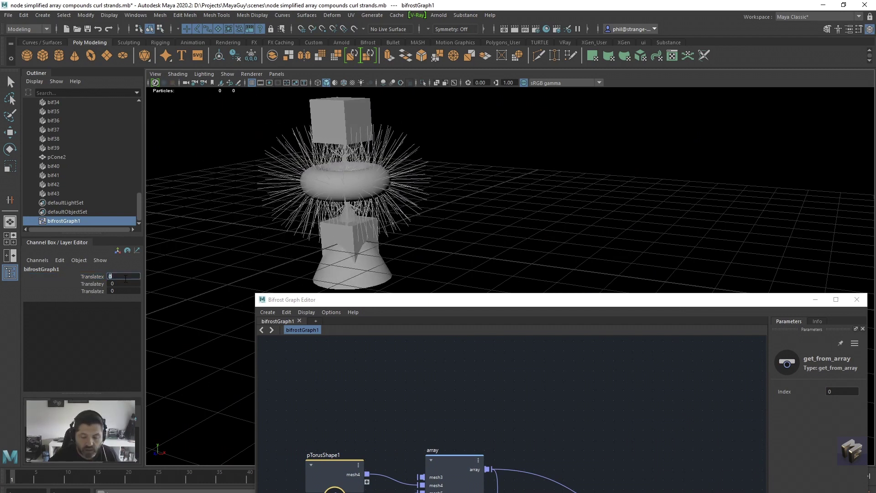
{"action": "double_click", "coordinate": [518, 301]}
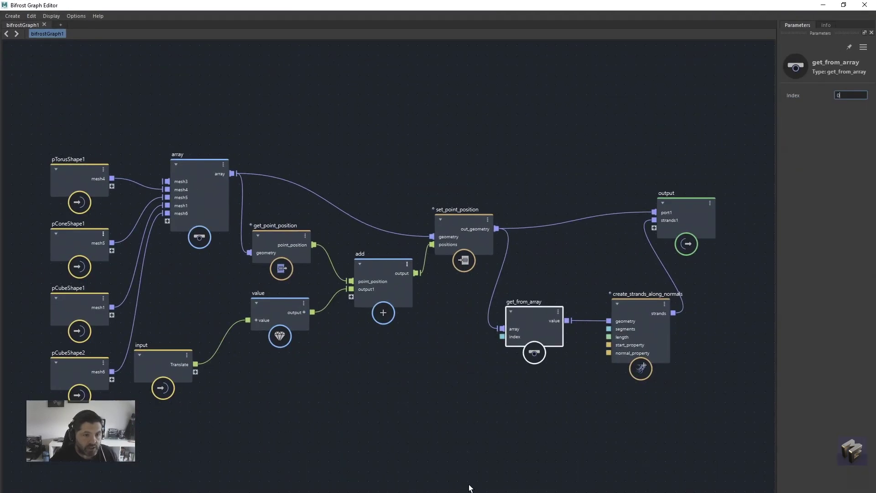
{"action": "key", "text": "a"}
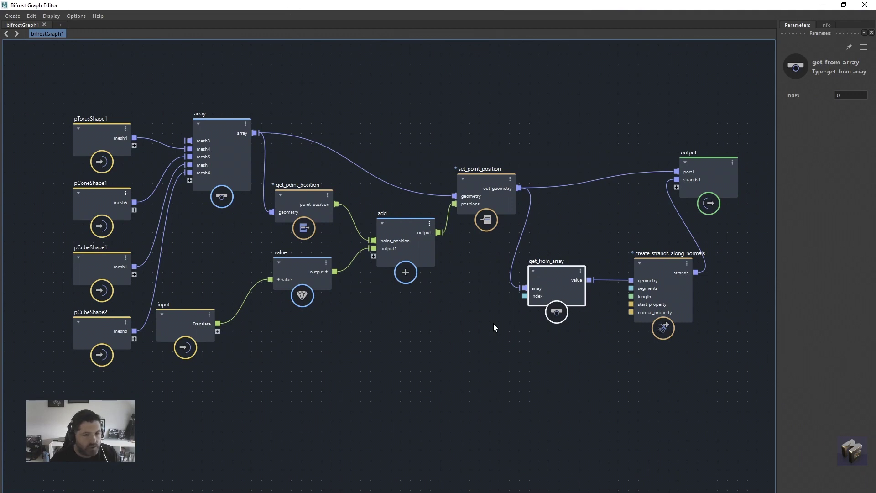
Step: Wire get_from_array's index port onto the input node as a new graph input
{"action": "left_click_drag", "start_coordinate": [184, 315], "coordinate": [232, 355]}
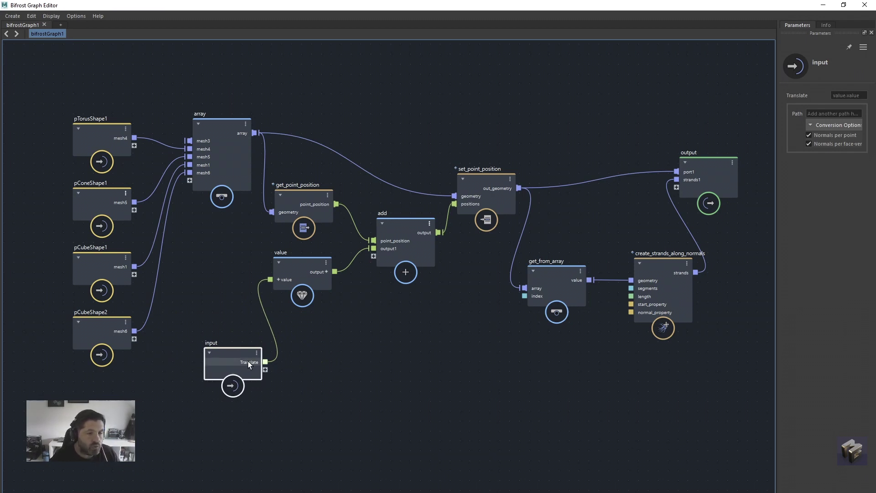
{"action": "left_click_drag", "start_coordinate": [232, 5], "coordinate": [433, 53]}
{"action": "middle_click_drag", "start_coordinate": [595, 380], "coordinate": [489, 317]}
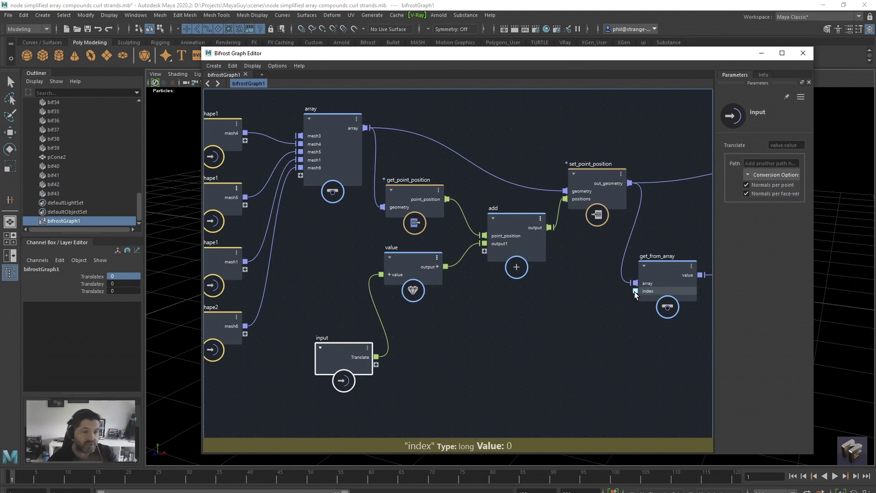
{"action": "left_click_drag", "start_coordinate": [635, 291], "coordinate": [376, 365]}
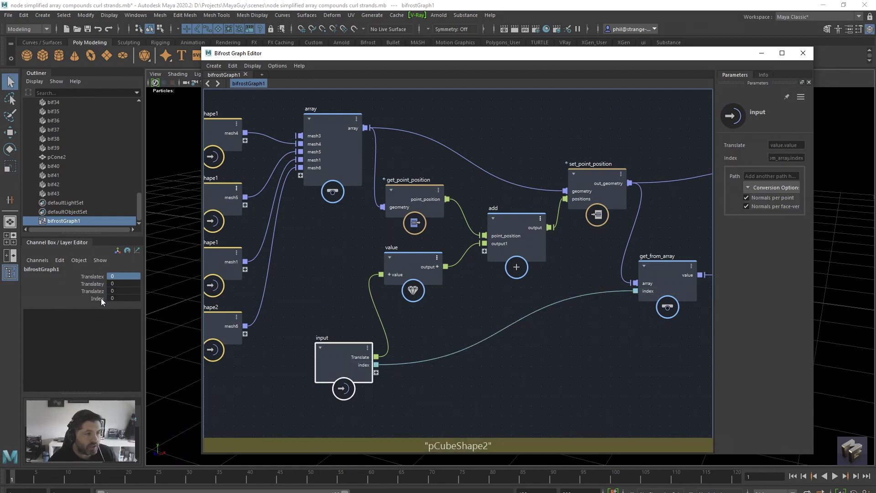
Step: Rename the new index port to 'choose MEsh' and select its value in the Channel Box
{"action": "right_click", "coordinate": [360, 364]}
{"action": "left_click", "coordinate": [393, 370]}
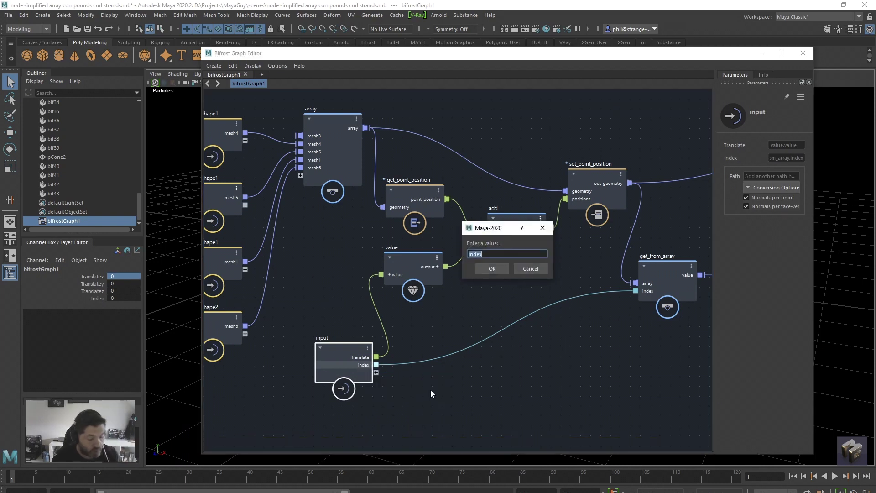
{"action": "type", "text": "choose MEsh"}
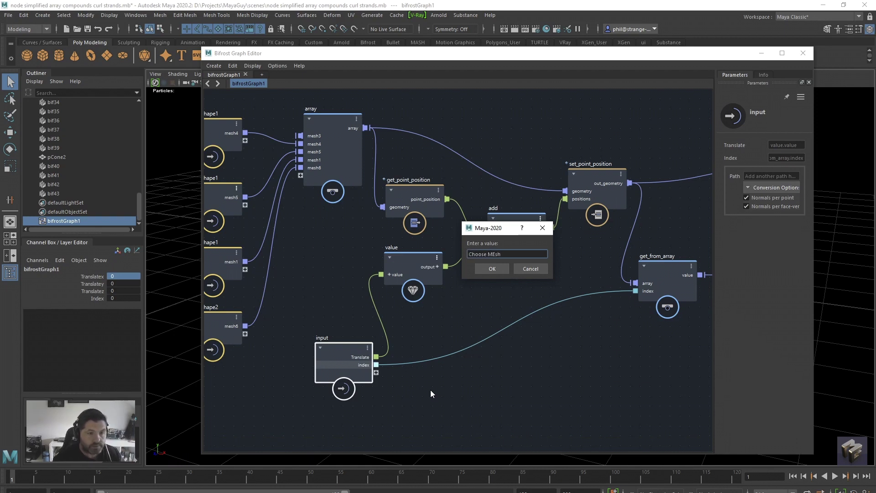
{"action": "left_click", "coordinate": [484, 270]}
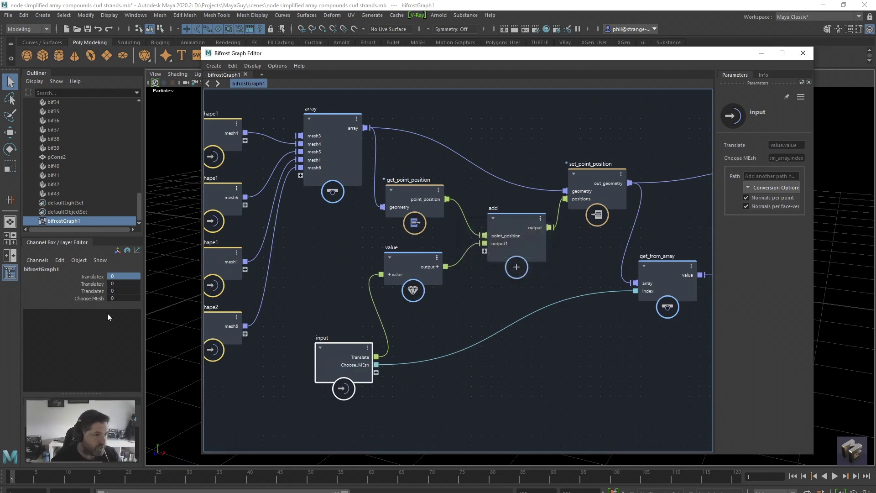
{"action": "left_click_drag", "start_coordinate": [442, 57], "coordinate": [511, 362]}
{"action": "left_click", "coordinate": [114, 298]}
Step: Try Choose MEsh at 1 and 2, then slide it back to 0 with strands on the torus
{"action": "type", "text": "1"}
{"action": "key", "text": "Return"}
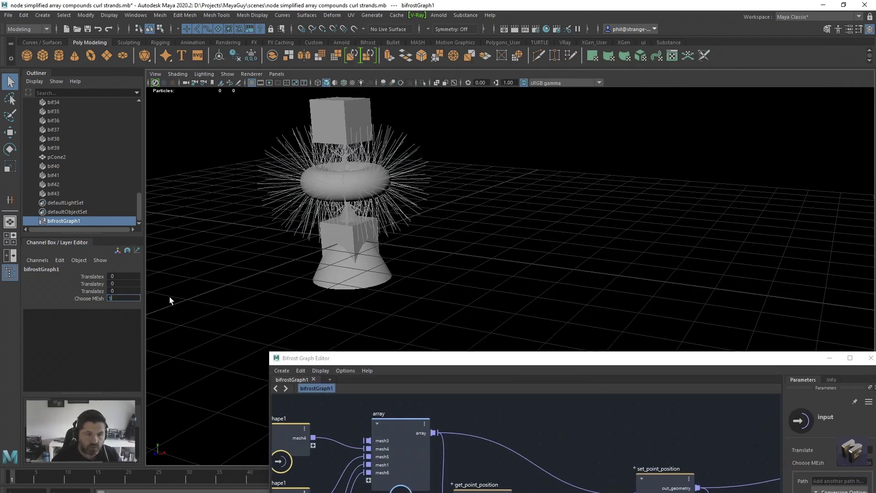
{"action": "type", "text": "2"}
{"action": "key", "text": "Return"}
{"action": "left_click", "coordinate": [95, 299]}
{"action": "mouse_move", "coordinate": [229, 273]}
{"action": "middle_mouse_down"}
{"action": "mouse_move", "coordinate": [209, 277]}
{"action": "mouse_move", "coordinate": [231, 280]}
{"action": "middle_mouse_up"}
Step: Maximize and frame the graph, move the input node down and left, then restore the window
{"action": "left_click_drag", "start_coordinate": [576, 359], "coordinate": [437, 4]}
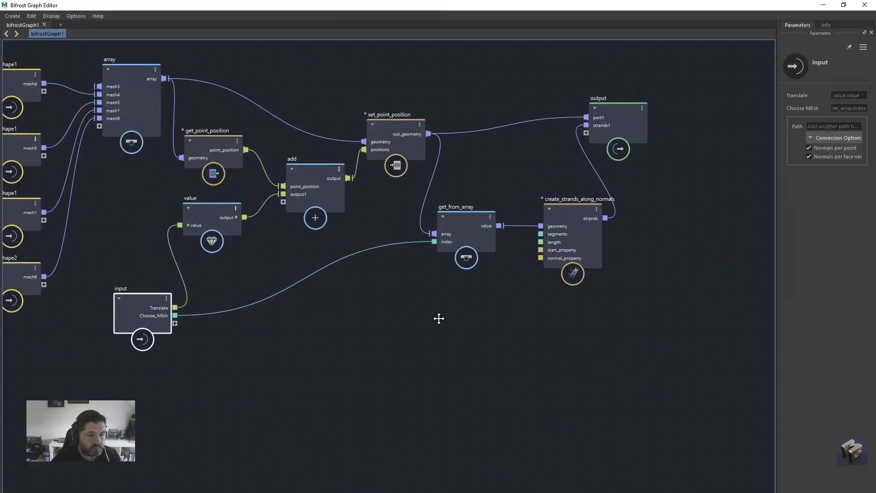
{"action": "key", "text": "a"}
{"action": "left_click_drag", "start_coordinate": [244, 341], "coordinate": [224, 381]}
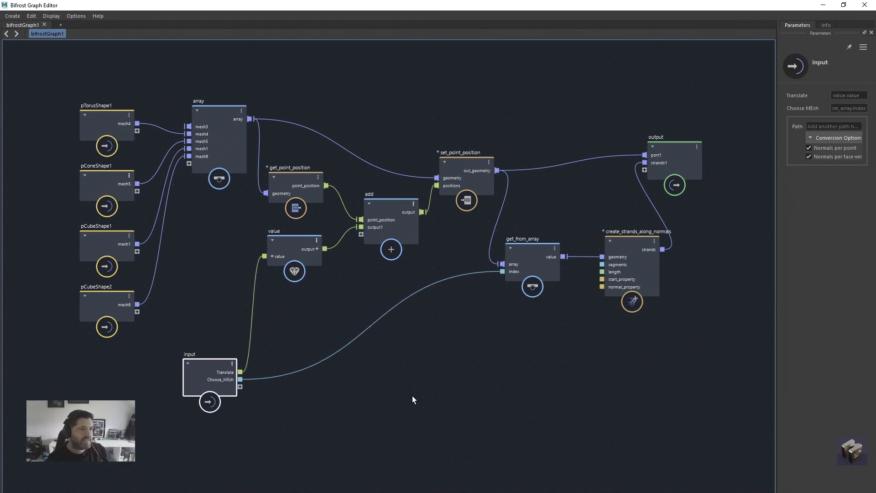
{"action": "left_click_drag", "start_coordinate": [302, 3], "coordinate": [548, 113]}
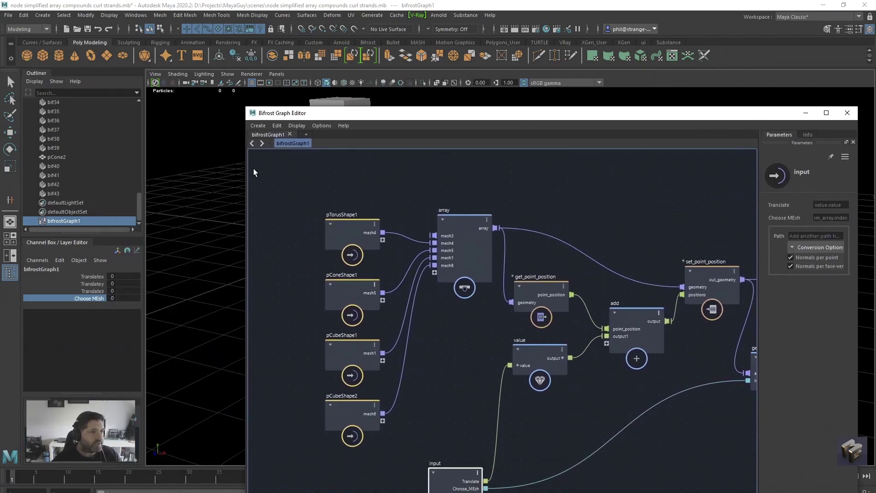
Step: Create a polygon cylinder and move it left of the other meshes
{"action": "left_click", "coordinate": [63, 54]}
{"action": "left_click_drag", "start_coordinate": [320, 113], "coordinate": [512, 98]}
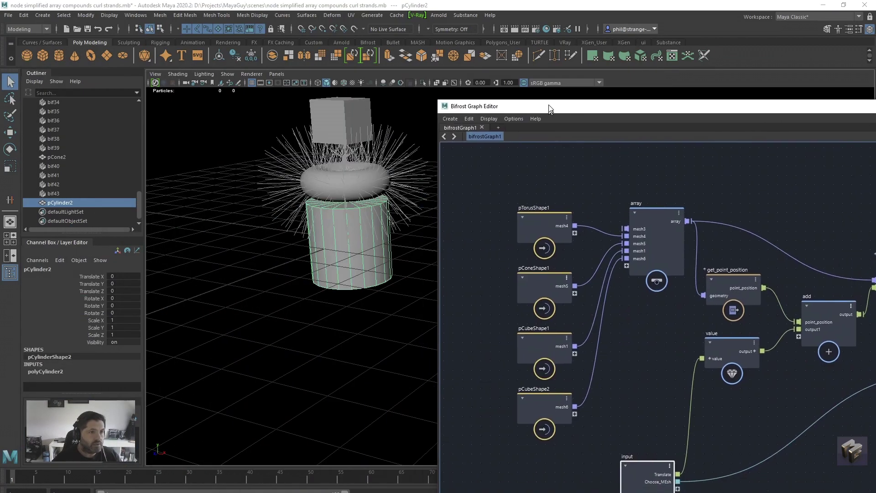
{"action": "left_click_drag", "start_coordinate": [353, 244], "coordinate": [211, 209]}
Step: Bring pCylinder2 into the Bifrost graph and wire its mesh into the array's first input
{"action": "left_click_drag", "start_coordinate": [83, 202], "coordinate": [502, 165]}
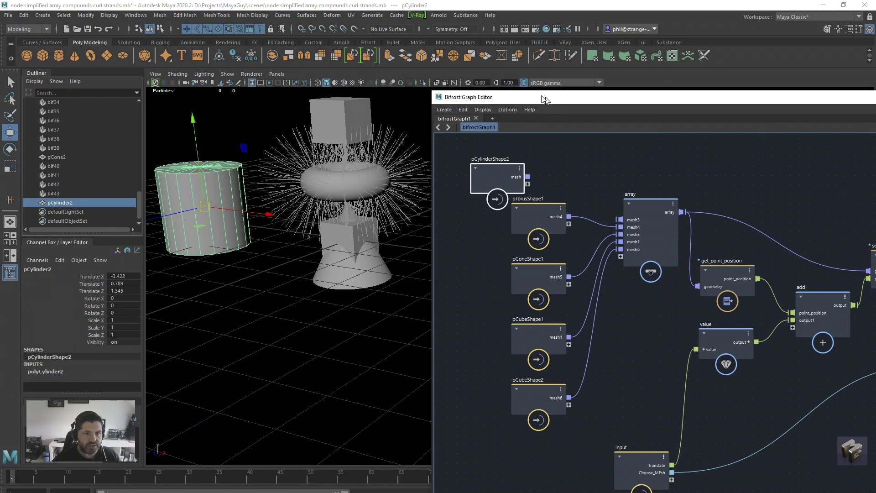
{"action": "left_click_drag", "start_coordinate": [560, 97], "coordinate": [365, 61]}
{"action": "left_click_drag", "start_coordinate": [360, 123], "coordinate": [431, 183]}
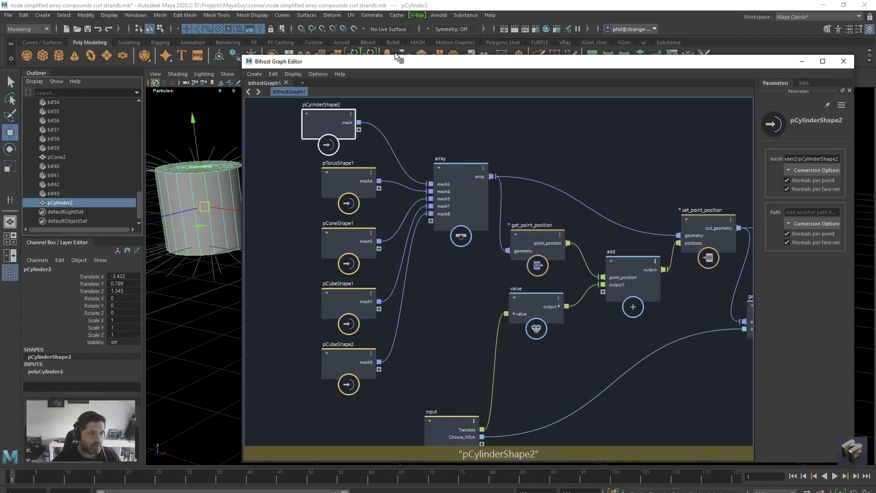
{"action": "left_click_drag", "start_coordinate": [365, 61], "coordinate": [429, 232]}
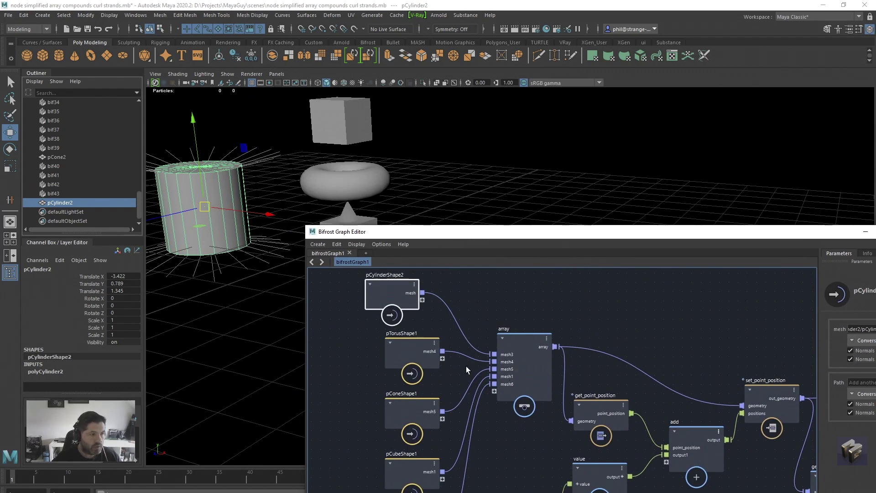
Step: Step bifrostGraph1's Choose MEsh through 1 and 2 back to 0, then raise the graph editor window
{"action": "left_click", "coordinate": [70, 222]}
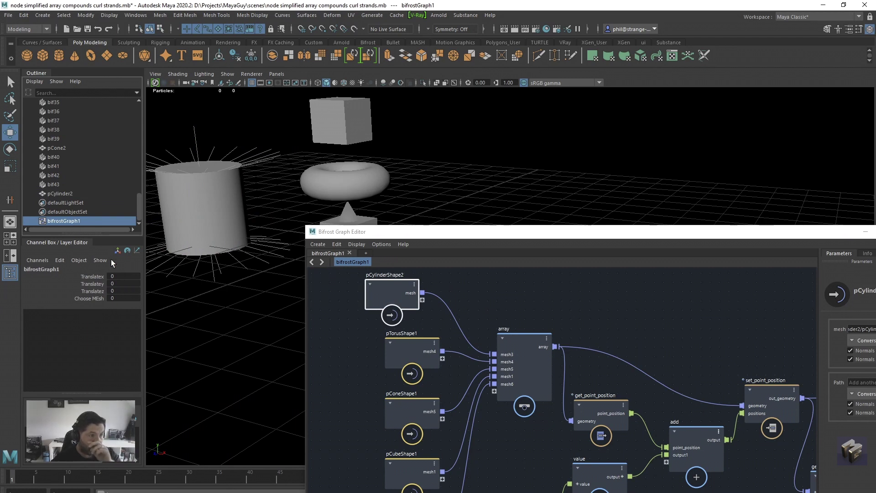
{"action": "left_click", "coordinate": [120, 298]}
{"action": "left_click", "coordinate": [120, 299]}
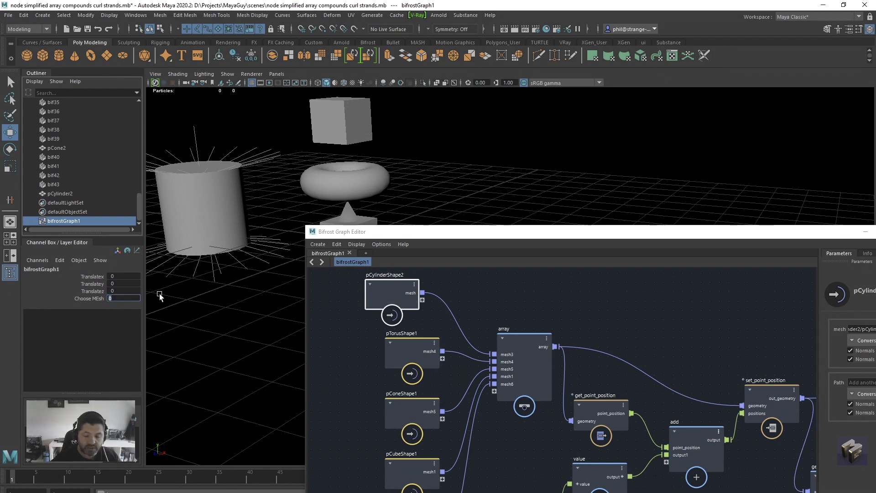
{"action": "type", "text": "1"}
{"action": "key", "text": "Return"}
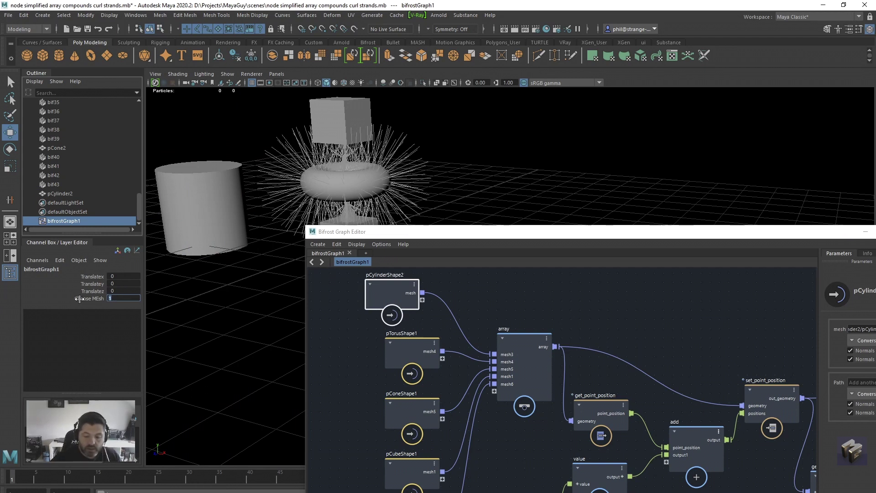
{"action": "type", "text": "2"}
{"action": "key", "text": "Return"}
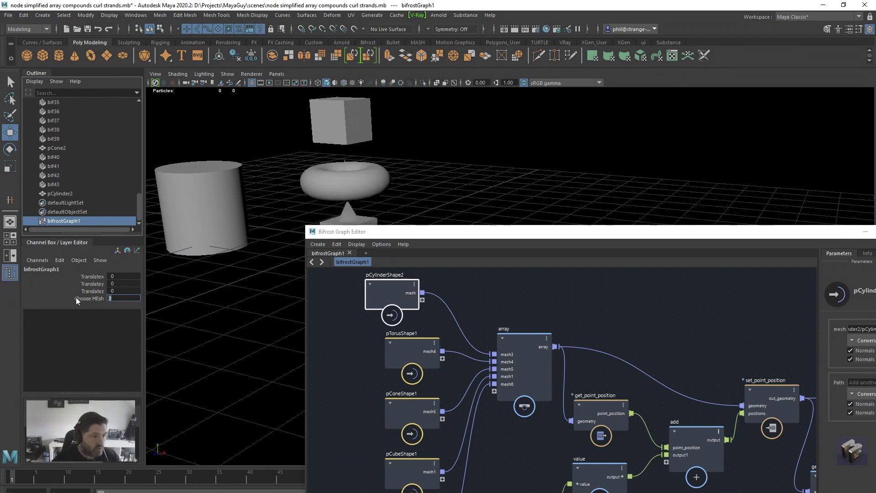
{"action": "type", "text": "0"}
{"action": "key", "text": "Return"}
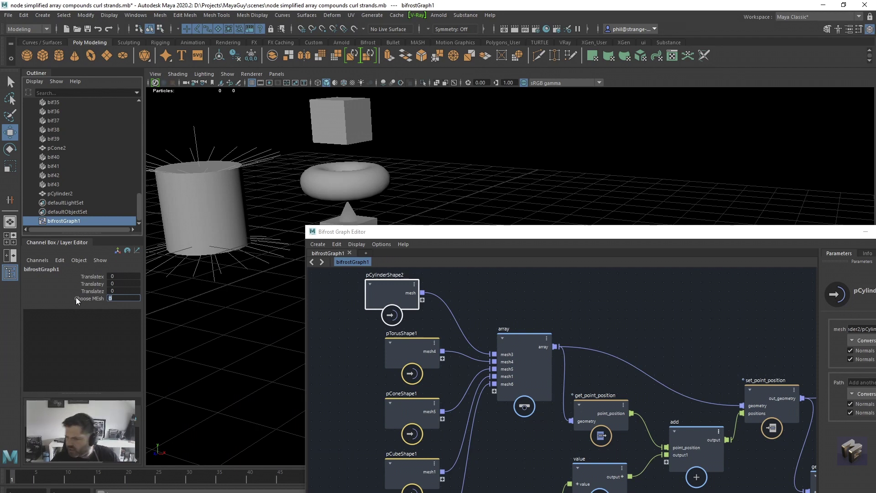
{"action": "left_click_drag", "start_coordinate": [691, 234], "coordinate": [504, 8]}
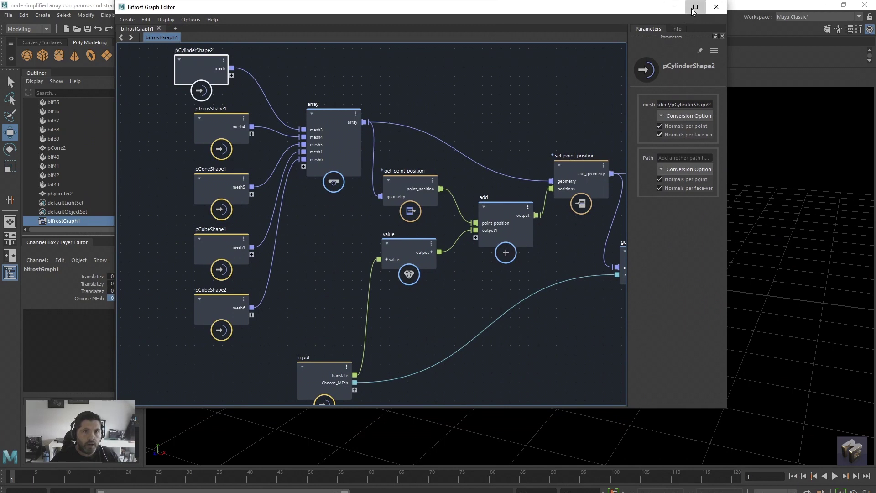
Step: Maximize and frame the graph, shifting get_from_array and create_strands_along_normals lower
{"action": "left_click", "coordinate": [696, 4]}
{"action": "key", "text": "a"}
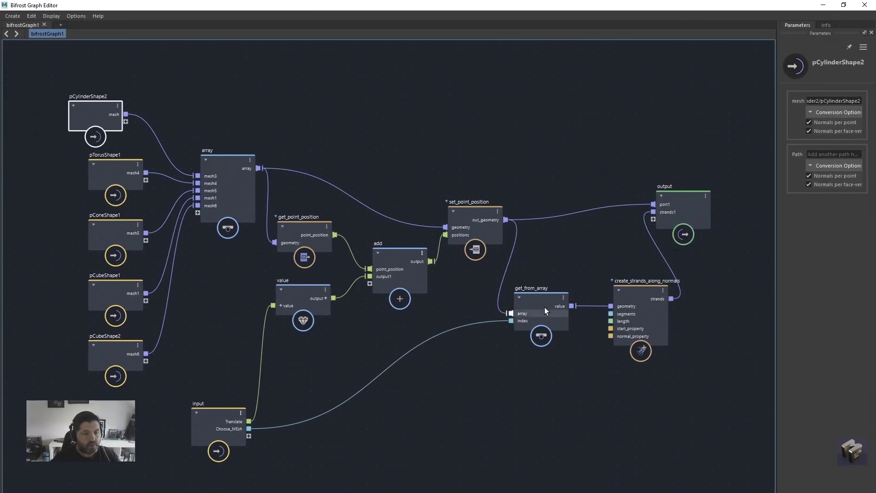
{"action": "left_click", "coordinate": [538, 343]}
{"action": "left_click_drag", "start_coordinate": [538, 338], "coordinate": [539, 347]}
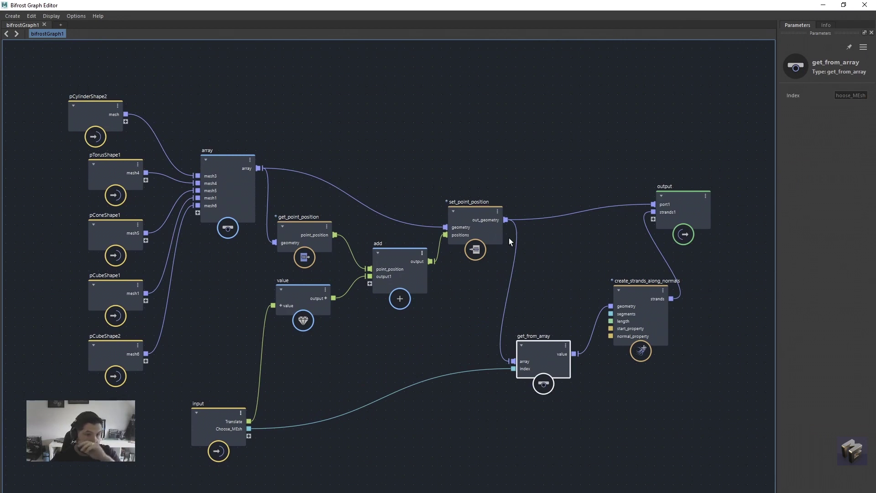
{"action": "left_click_drag", "start_coordinate": [641, 290], "coordinate": [627, 339]}
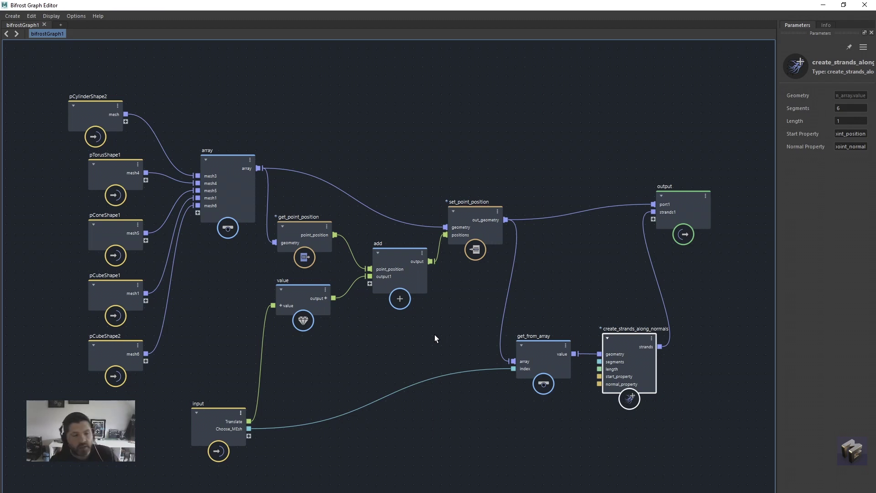
Step: Cluster the array, get/set_point_position, add and value nodes tightly, then marquee-select the five
{"action": "left_click", "coordinate": [405, 336]}
{"action": "key", "text": "a"}
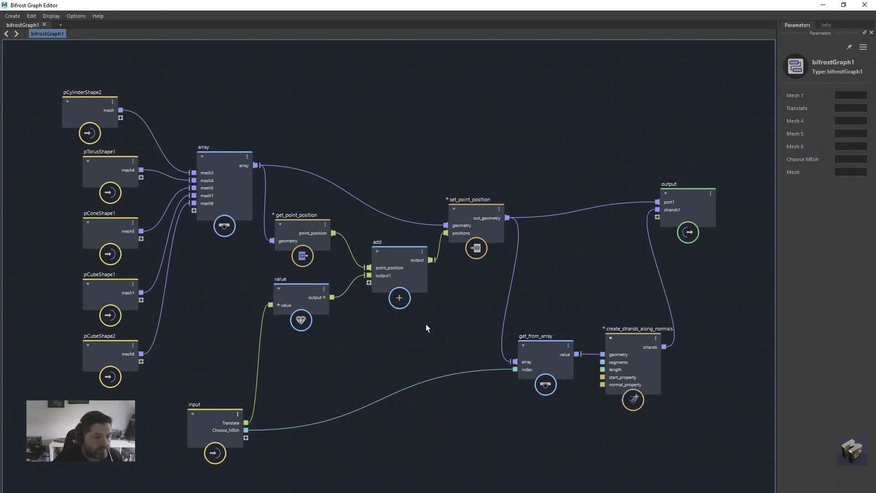
{"action": "left_click_drag", "start_coordinate": [292, 228], "coordinate": [312, 222]}
{"action": "left_click_drag", "start_coordinate": [291, 291], "coordinate": [306, 302]}
{"action": "left_click_drag", "start_coordinate": [400, 259], "coordinate": [391, 271]}
{"action": "left_click_drag", "start_coordinate": [451, 231], "coordinate": [384, 184]}
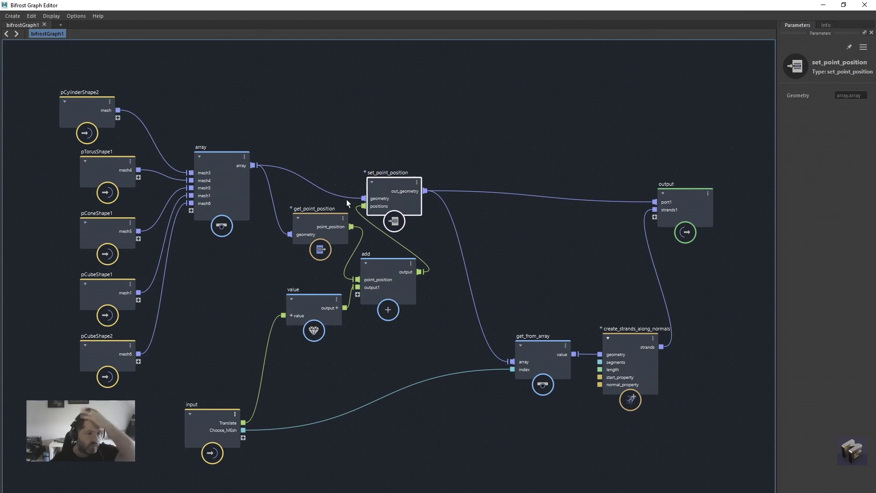
{"action": "left_click_drag", "start_coordinate": [328, 221], "coordinate": [327, 234]}
{"action": "left_click_drag", "start_coordinate": [215, 161], "coordinate": [311, 132]}
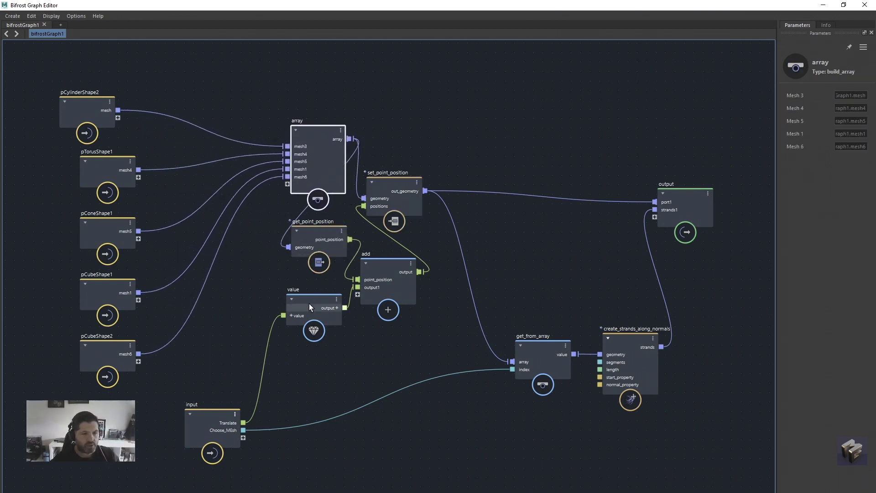
{"action": "left_click_drag", "start_coordinate": [308, 303], "coordinate": [311, 296]}
{"action": "left_click_drag", "start_coordinate": [555, 346], "coordinate": [538, 333]}
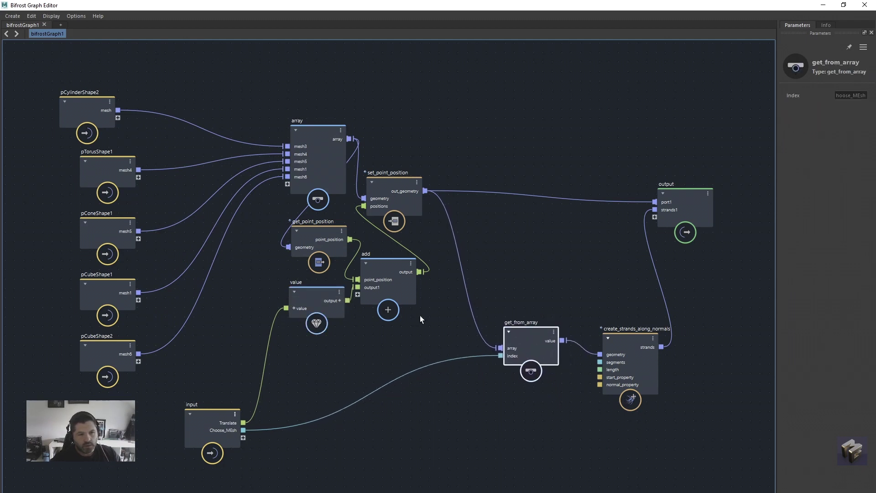
{"action": "left_click_drag", "start_coordinate": [450, 337], "coordinate": [256, 94]}
Step: Collapse the selected nodes into a compound, then reposition the input, get_from_array and compound nodes
{"action": "right_click", "coordinate": [388, 128]}
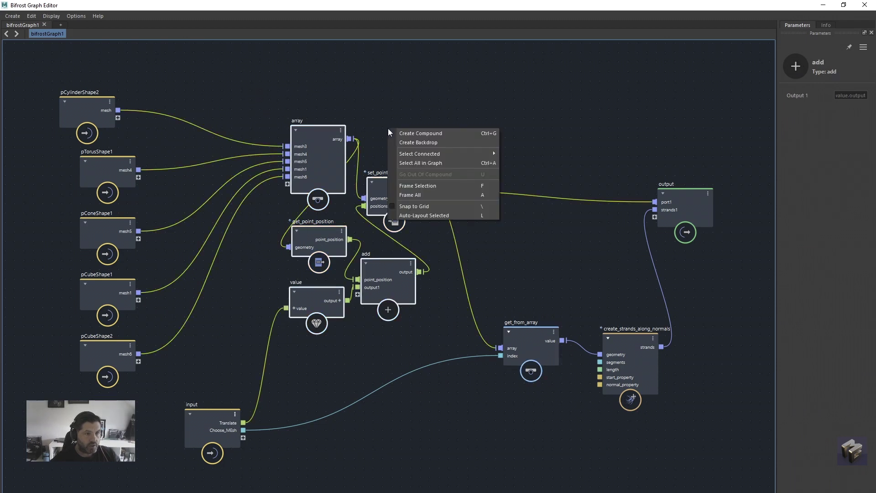
{"action": "left_click", "coordinate": [394, 134]}
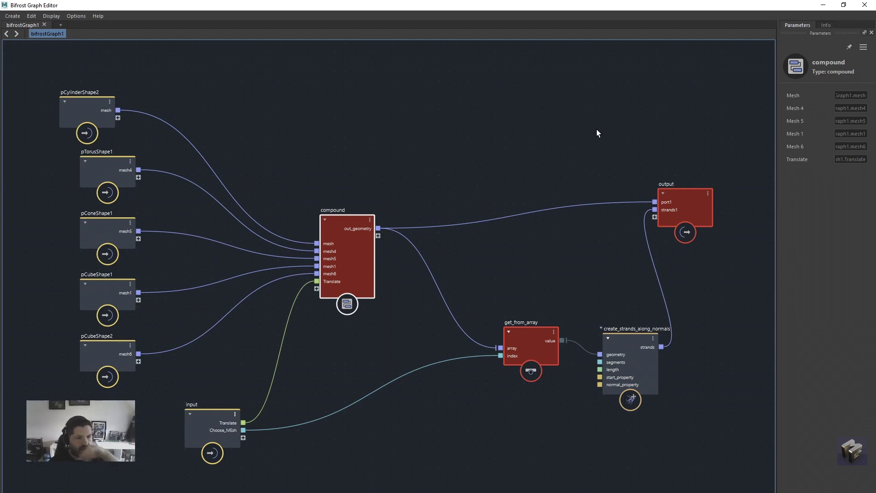
{"action": "left_click_drag", "start_coordinate": [212, 433], "coordinate": [167, 425]}
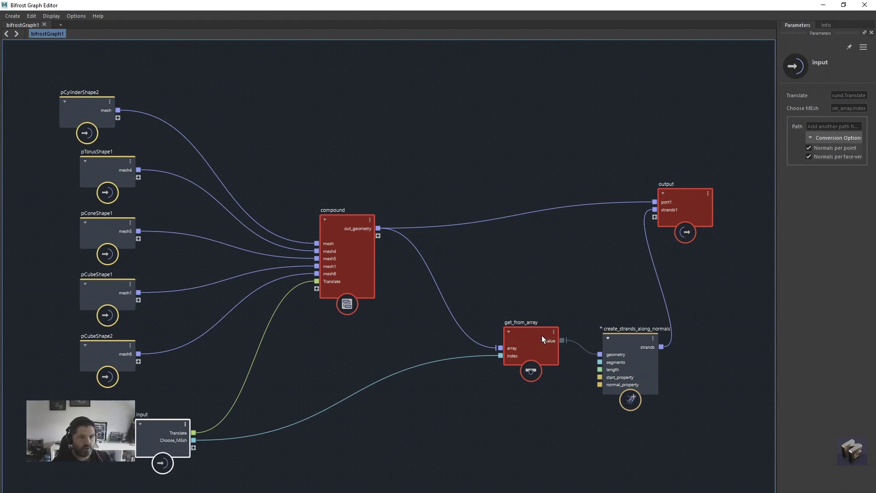
{"action": "left_click_drag", "start_coordinate": [543, 339], "coordinate": [519, 326]}
{"action": "left_click_drag", "start_coordinate": [342, 225], "coordinate": [352, 216]}
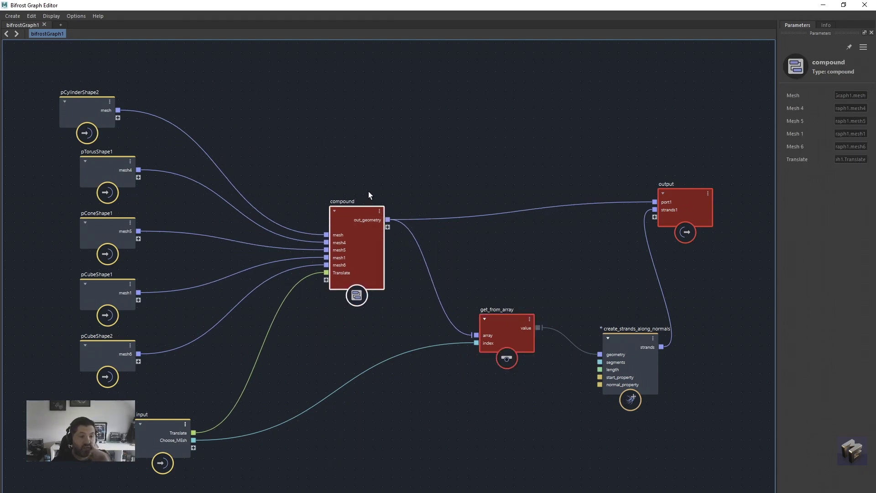
Step: Inside the compound, spread nodes left to right: input, array, add, set_point_position, output
{"action": "double_click", "coordinate": [354, 214]}
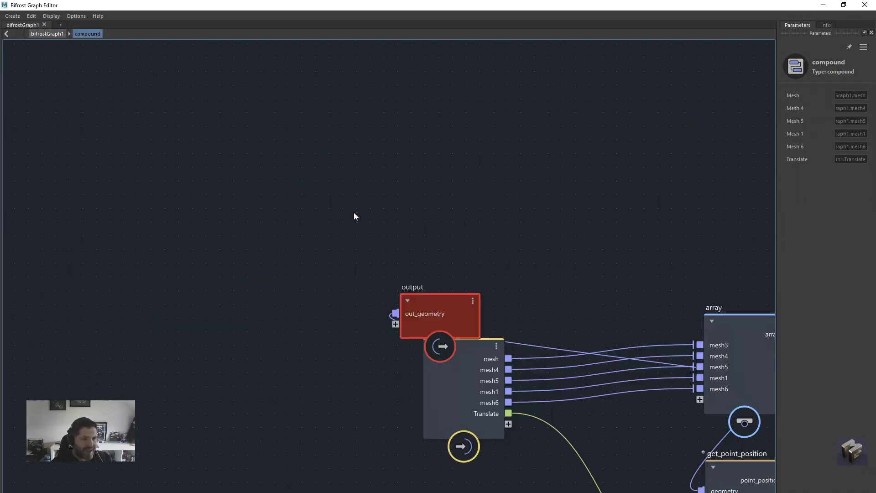
{"action": "key", "text": "a"}
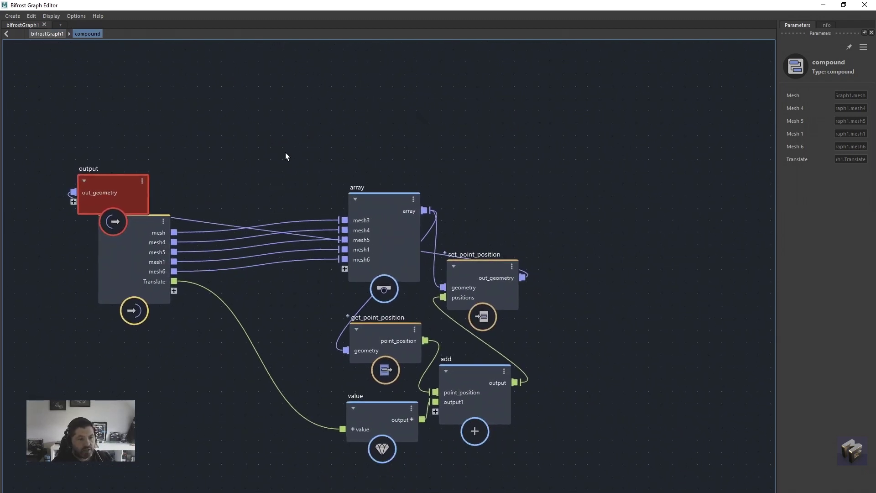
{"action": "left_click", "coordinate": [120, 196]}
{"action": "left_click_drag", "start_coordinate": [120, 196], "coordinate": [741, 237]}
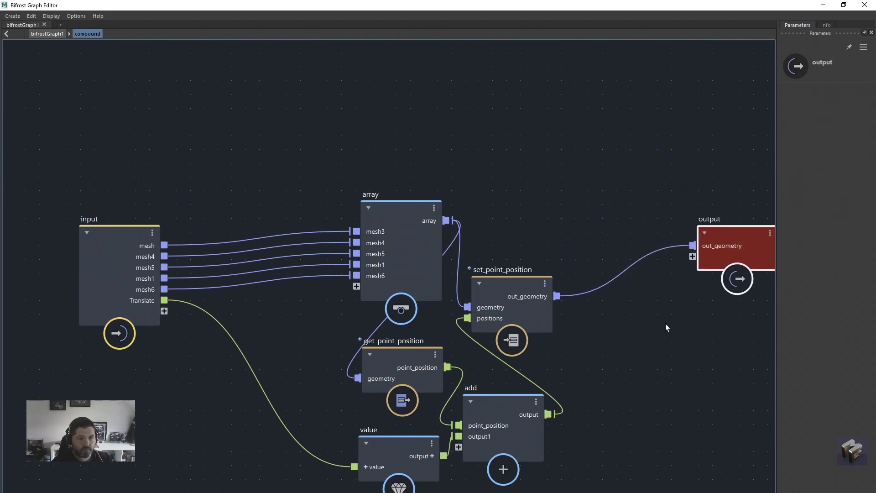
{"action": "key", "text": "a"}
{"action": "left_click_drag", "start_coordinate": [135, 204], "coordinate": [22, 173]}
{"action": "left_click_drag", "start_coordinate": [407, 193], "coordinate": [268, 166]}
{"action": "left_click_drag", "start_coordinate": [510, 369], "coordinate": [577, 382]}
{"action": "left_click_drag", "start_coordinate": [519, 256], "coordinate": [530, 191]}
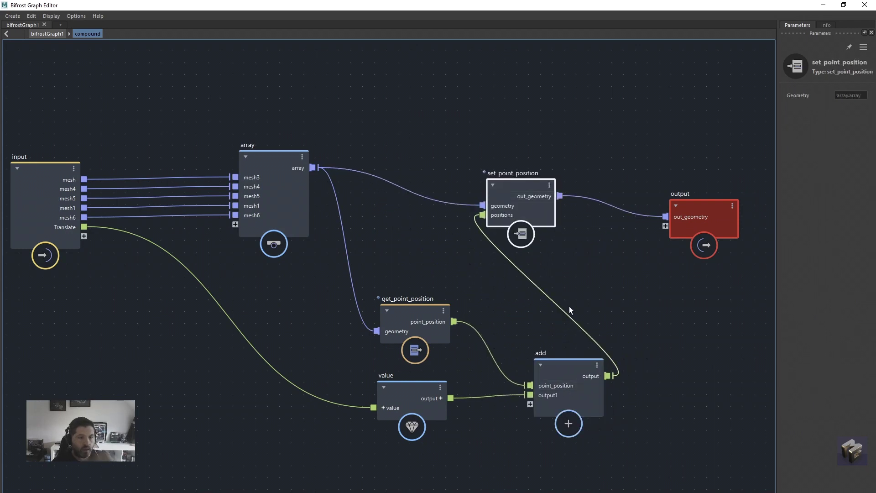
{"action": "left_click", "coordinate": [624, 294]}
Step: Fine-tune the inner input and output node positions, then return to the top-level bifrostGraph1 graph
{"action": "scroll", "coordinate": [622, 288], "scroll_direction": "down", "scroll_amount": 2}
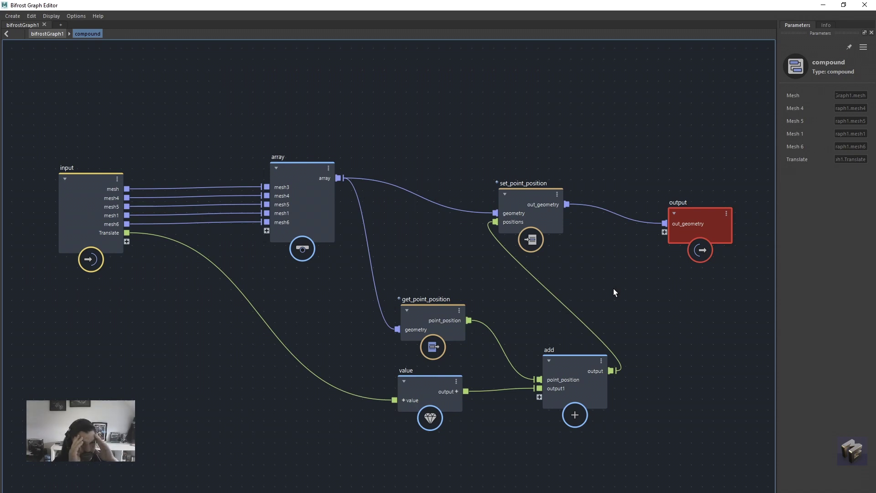
{"action": "left_click_drag", "start_coordinate": [92, 177], "coordinate": [160, 178]}
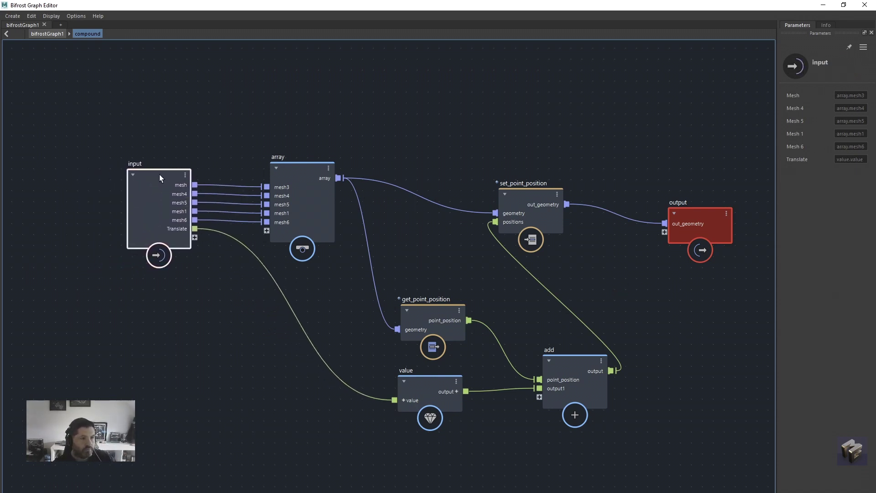
{"action": "left_click_drag", "start_coordinate": [676, 215], "coordinate": [634, 195]}
{"action": "left_click_drag", "start_coordinate": [158, 177], "coordinate": [150, 158]}
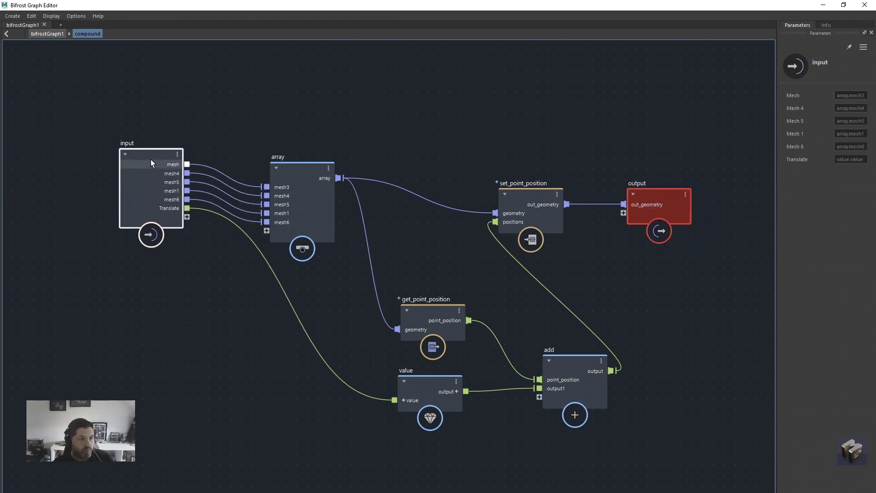
{"action": "left_click_drag", "start_coordinate": [673, 197], "coordinate": [661, 176]}
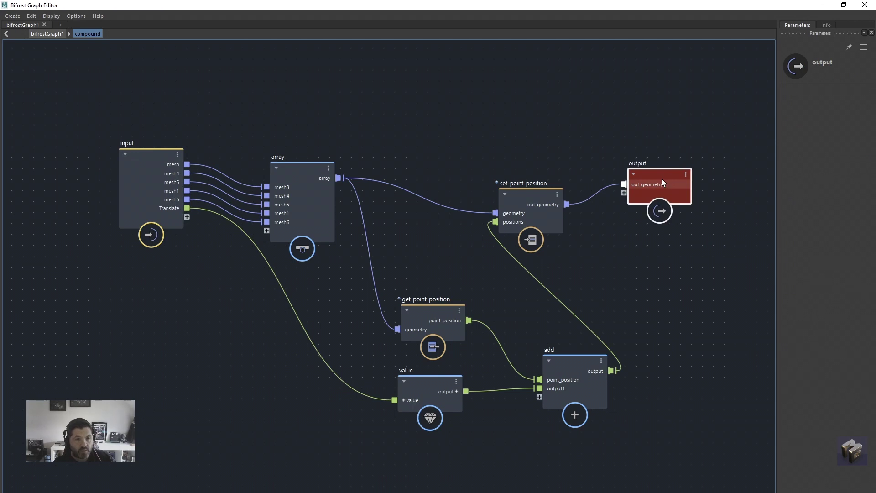
{"action": "left_click", "coordinate": [48, 33]}
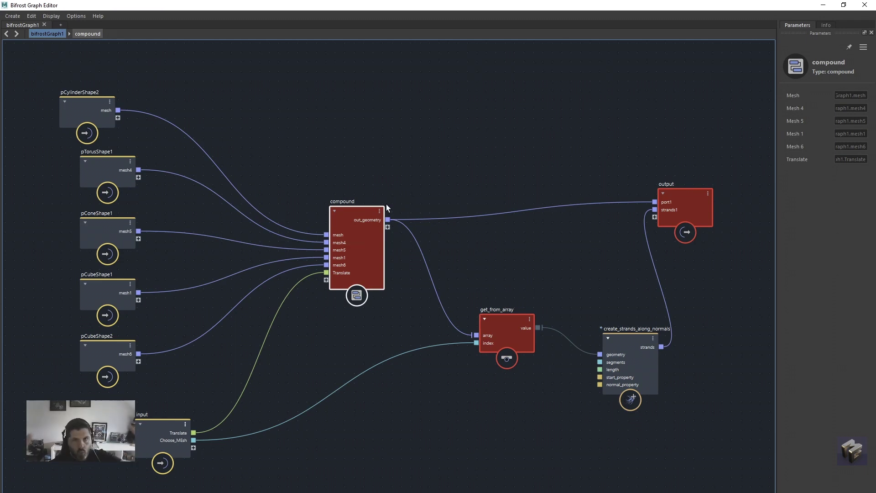
Step: Re-enter the compound, frame its inner nodes, and switch back and forth with bifrostGraph1 via breadcrumbs
{"action": "double_click", "coordinate": [346, 209]}
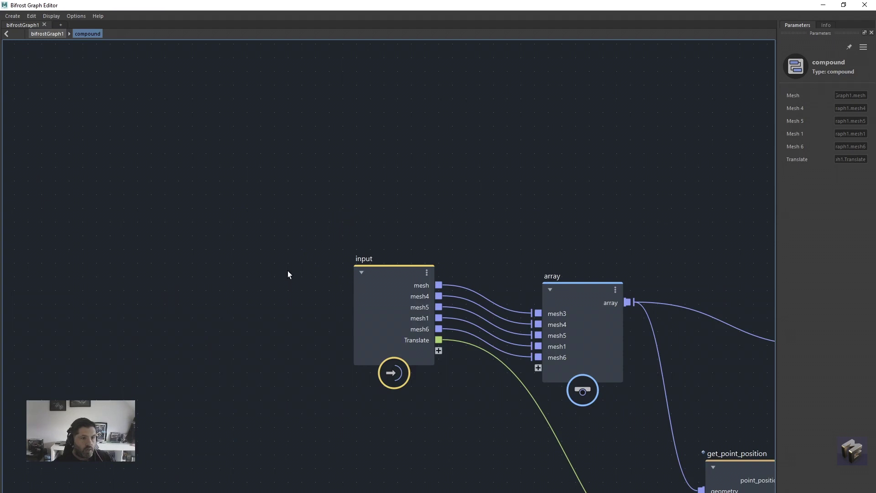
{"action": "middle_click_drag", "start_coordinate": [639, 411], "coordinate": [251, 281]}
{"action": "scroll", "coordinate": [251, 281], "scroll_direction": "down", "scroll_amount": 2}
{"action": "middle_click_drag", "start_coordinate": [411, 293], "coordinate": [476, 315]}
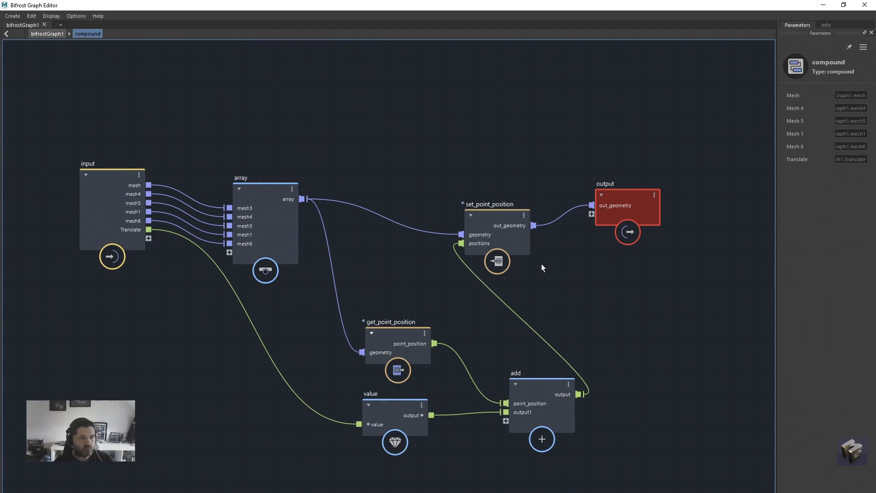
{"action": "left_click", "coordinate": [54, 34]}
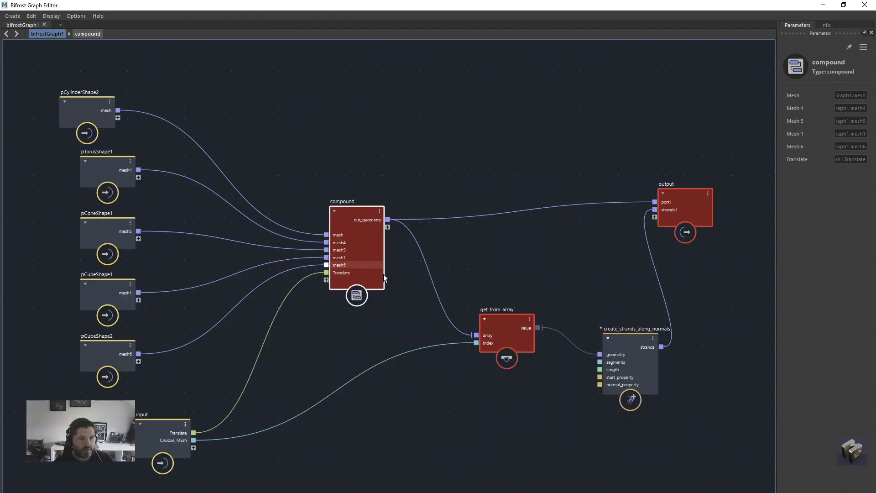
{"action": "left_click", "coordinate": [91, 34]}
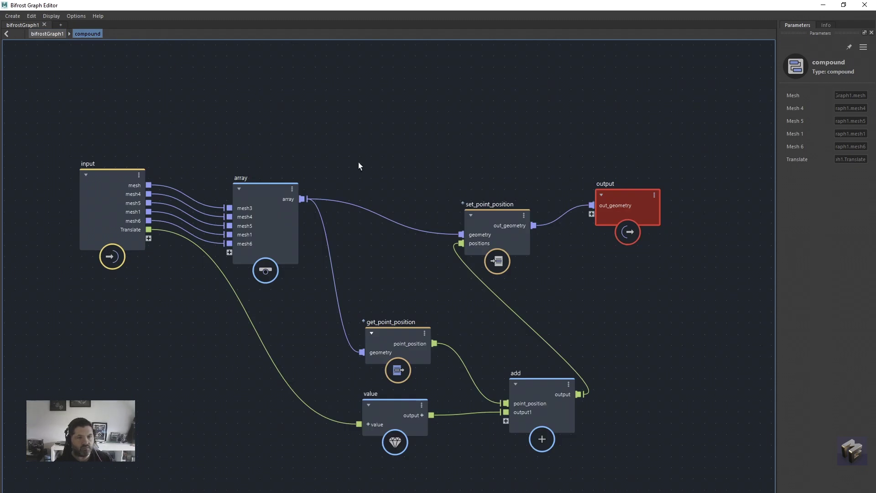
{"action": "left_click", "coordinate": [47, 35]}
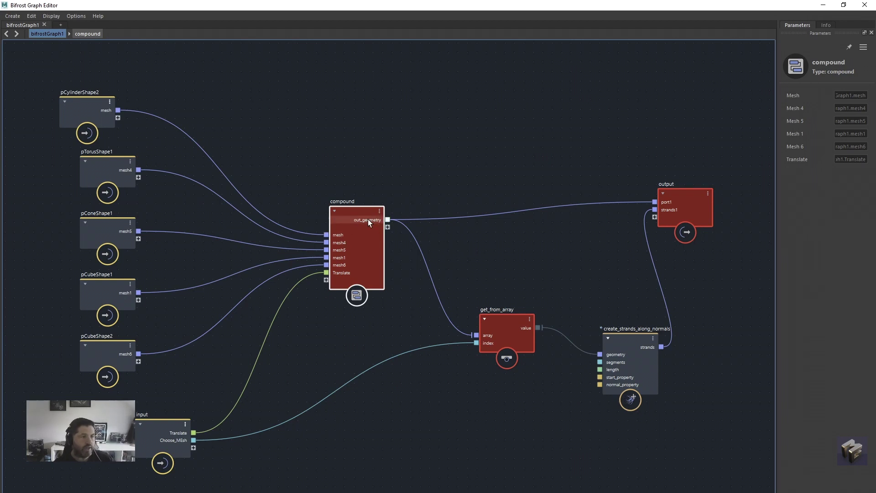
{"action": "left_click", "coordinate": [101, 36]}
Step: Nudge the output node right and reconnect set_point_position's out_geometry to a new output port
{"action": "left_click", "coordinate": [665, 211]}
{"action": "left_click_drag", "start_coordinate": [664, 210], "coordinate": [670, 208]}
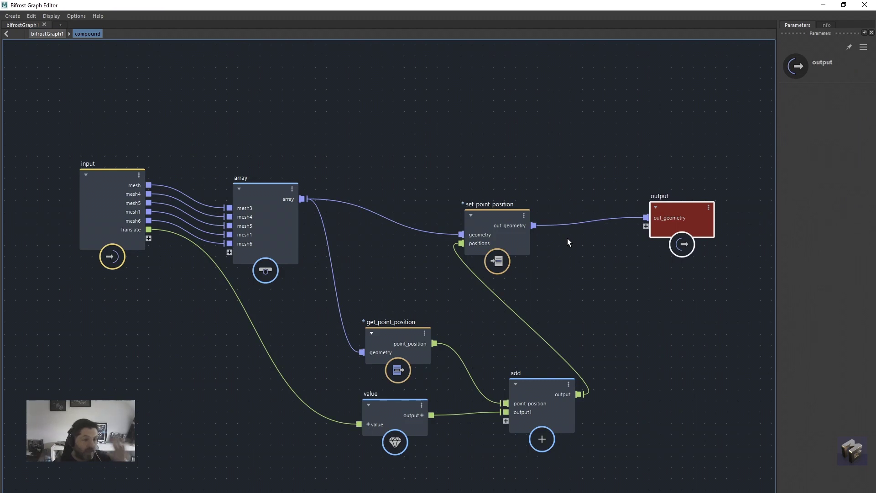
{"action": "left_click_drag", "start_coordinate": [617, 218], "coordinate": [647, 227]}
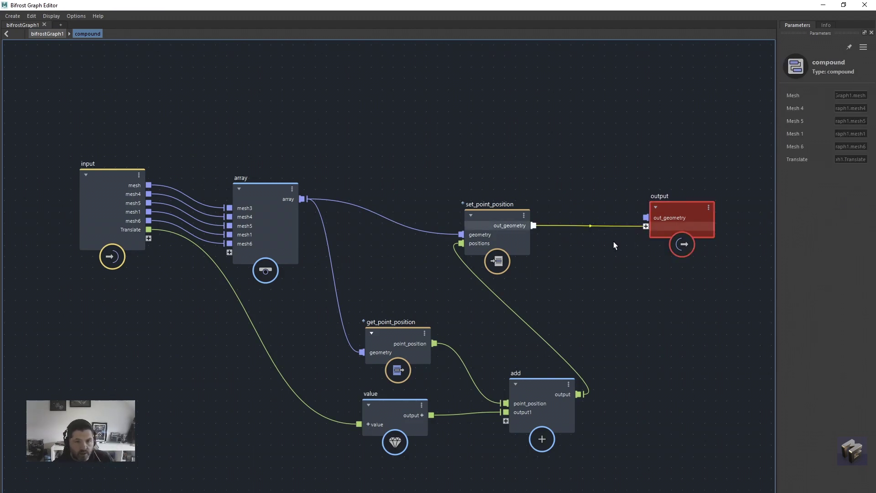
Step: Delete the compound's old out_geometry port and return to the bifrostGraph1 top level
{"action": "right_click", "coordinate": [643, 217]}
{"action": "left_click", "coordinate": [656, 231]}
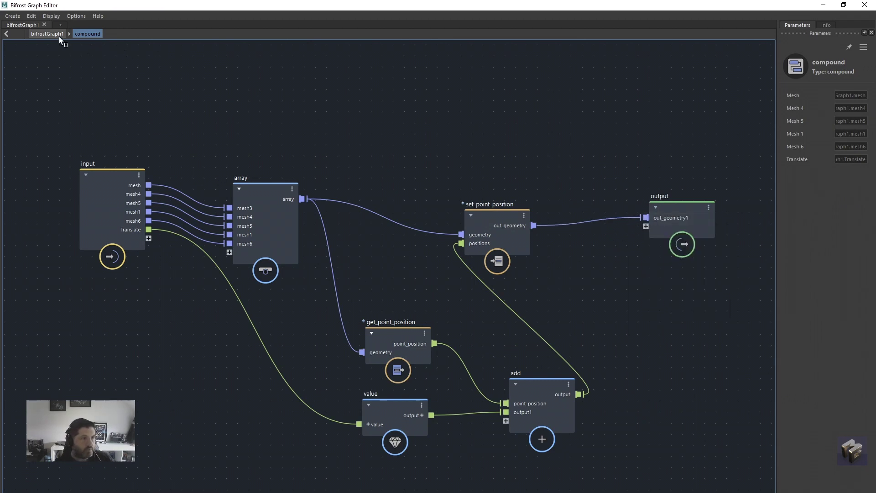
{"action": "left_click", "coordinate": [50, 32]}
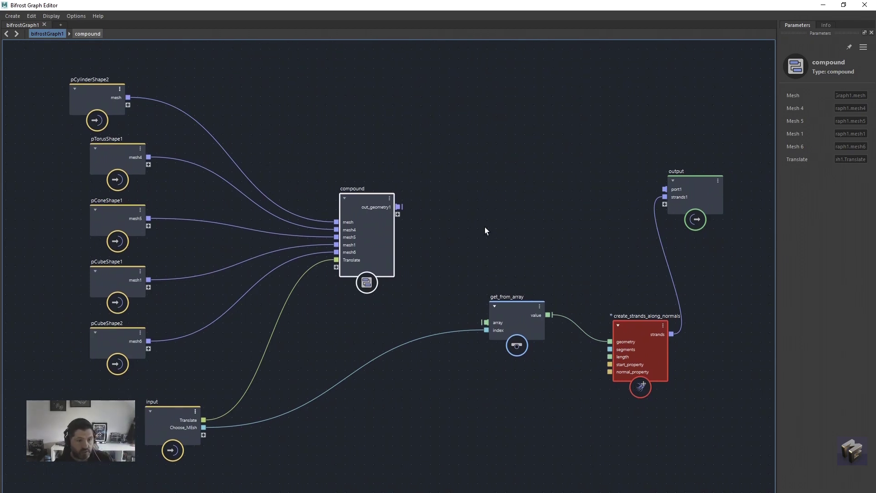
Step: Wire the compound's out_geometry1 into get_from_array.array and tidy the surrounding nodes
{"action": "left_click_drag", "start_coordinate": [398, 206], "coordinate": [504, 320]}
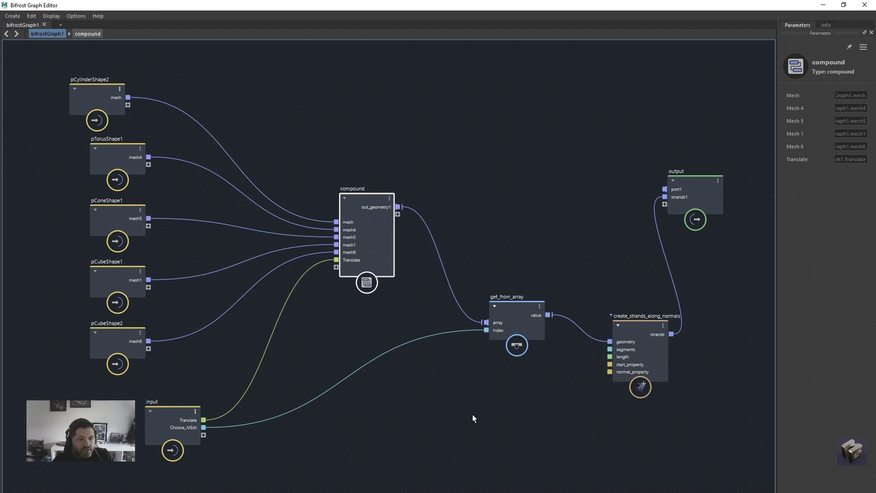
{"action": "left_click_drag", "start_coordinate": [504, 311], "coordinate": [481, 287]}
{"action": "left_click_drag", "start_coordinate": [638, 327], "coordinate": [588, 274]}
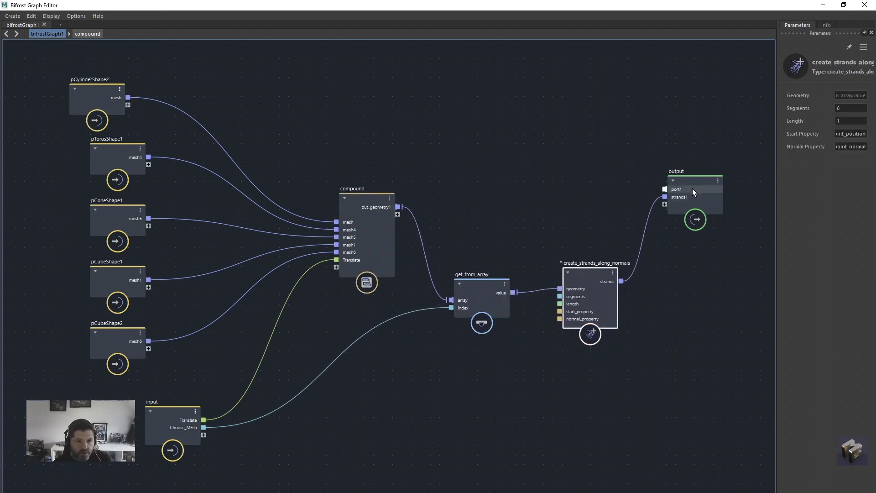
{"action": "left_click_drag", "start_coordinate": [693, 192], "coordinate": [689, 213]}
{"action": "left_click_drag", "start_coordinate": [498, 285], "coordinate": [504, 299]}
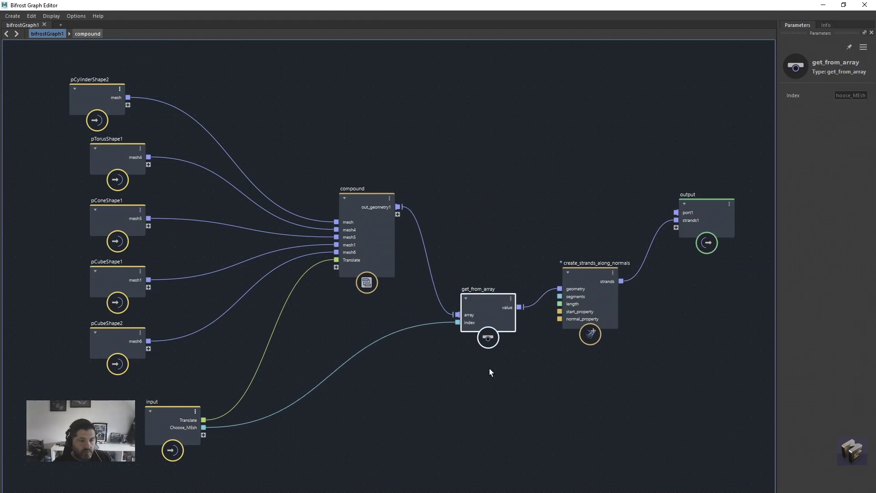
Step: Connect the compound to a new port on the output node
{"action": "mouse_move", "coordinate": [458, 5]}
{"action": "left_mouse_down"}
{"action": "mouse_move", "coordinate": [475, 404]}
{"action": "mouse_move", "coordinate": [471, 6]}
{"action": "left_mouse_up"}
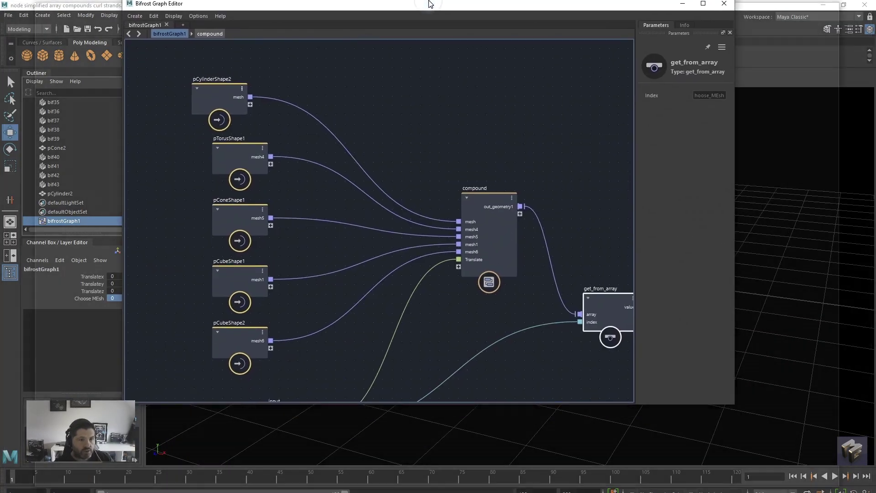
{"action": "left_click_drag", "start_coordinate": [398, 215], "coordinate": [686, 229]}
{"action": "right_click", "coordinate": [675, 212]}
{"action": "left_click", "coordinate": [685, 227]}
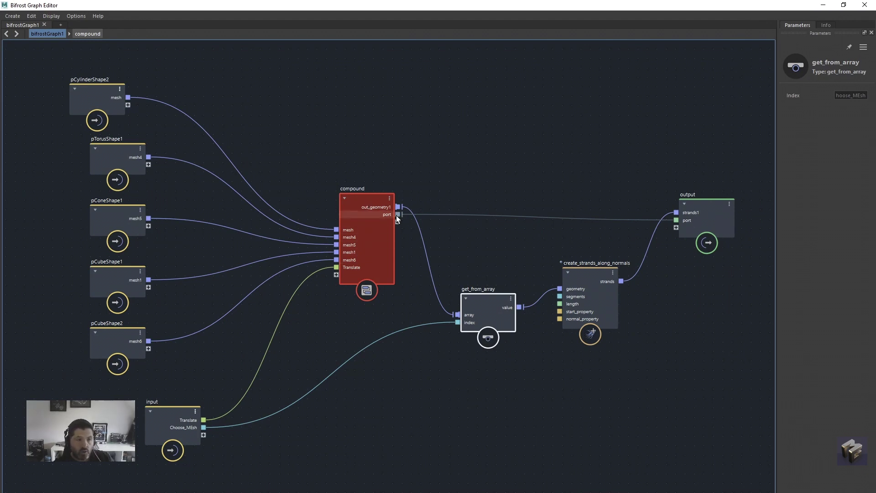
Step: Inside the compound, also feed set_point_position's out_geometry into the new port output, then go back up
{"action": "double_click", "coordinate": [371, 197]}
{"action": "middle_click_drag", "start_coordinate": [653, 418], "coordinate": [470, 376]}
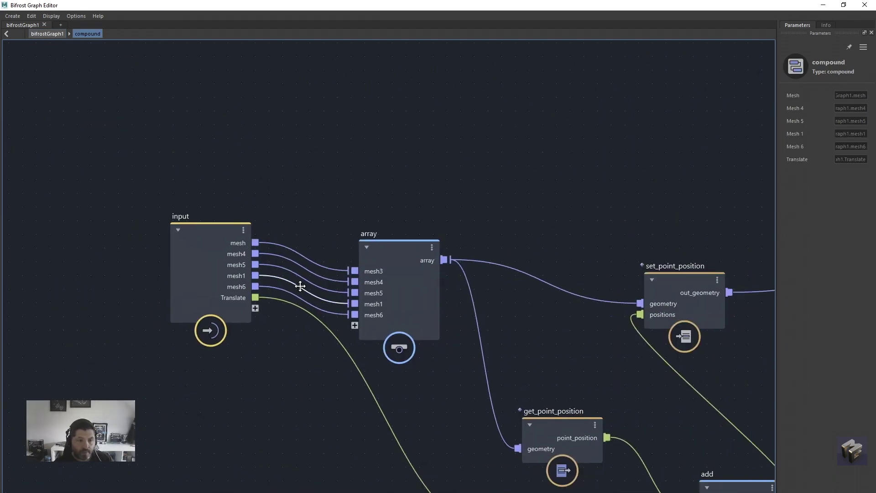
{"action": "scroll", "coordinate": [576, 361], "scroll_direction": "down", "scroll_amount": 3}
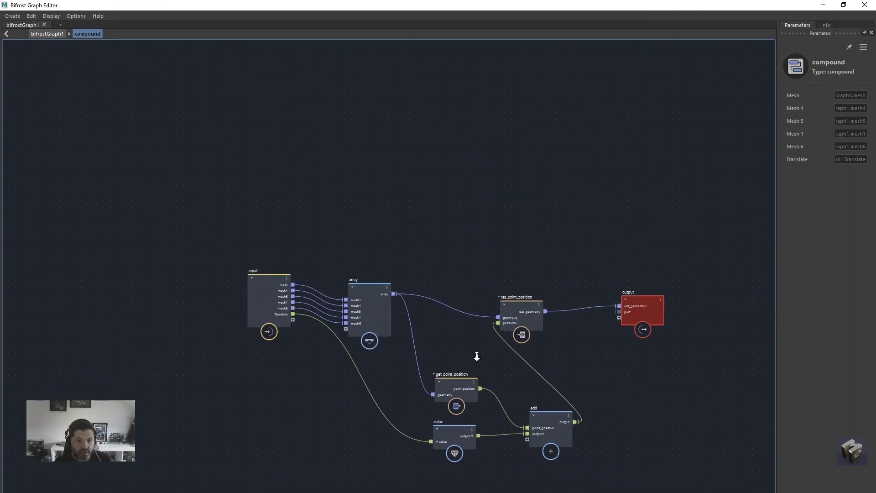
{"action": "scroll", "coordinate": [583, 355], "scroll_direction": "up", "scroll_amount": 4}
{"action": "middle_click_drag", "start_coordinate": [583, 355], "coordinate": [423, 344]}
{"action": "left_click_drag", "start_coordinate": [432, 265], "coordinate": [603, 270]}
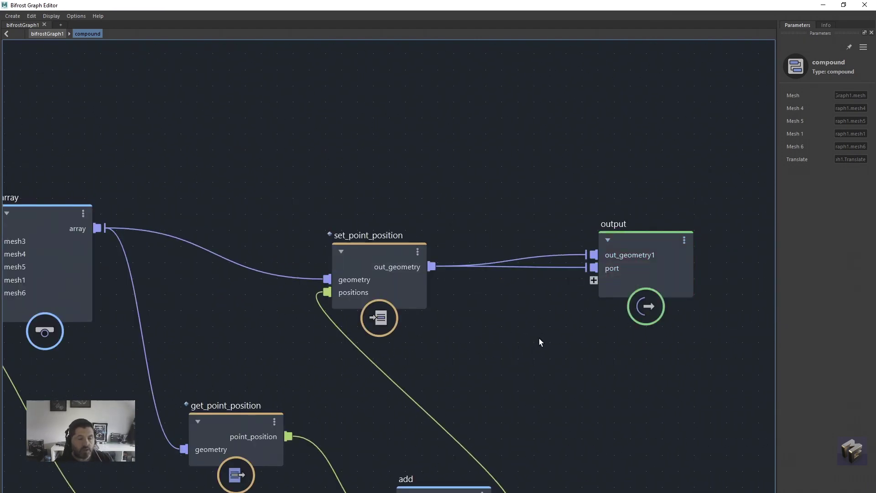
{"action": "left_click", "coordinate": [56, 35]}
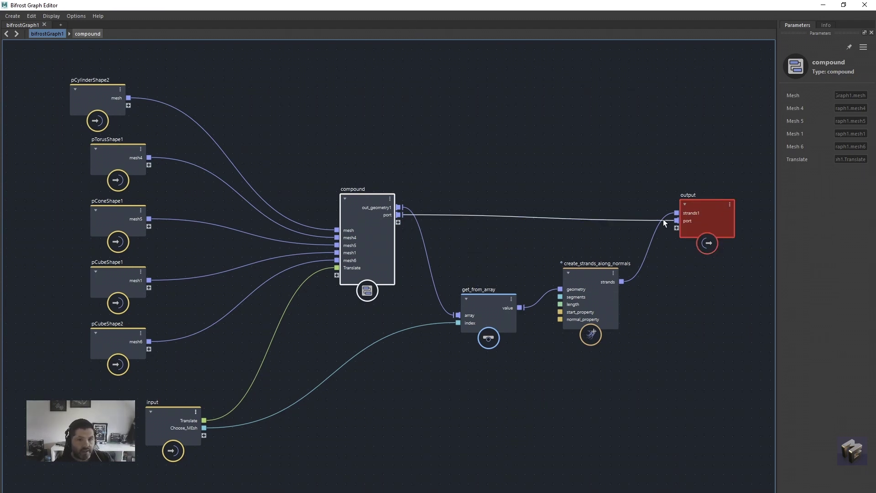
Step: Move the strands wire to a new strands output and delete the output's port and strands1 inputs
{"action": "middle_click_drag", "start_coordinate": [665, 212], "coordinate": [650, 214]}
{"action": "left_click_drag", "start_coordinate": [677, 214], "coordinate": [663, 238]}
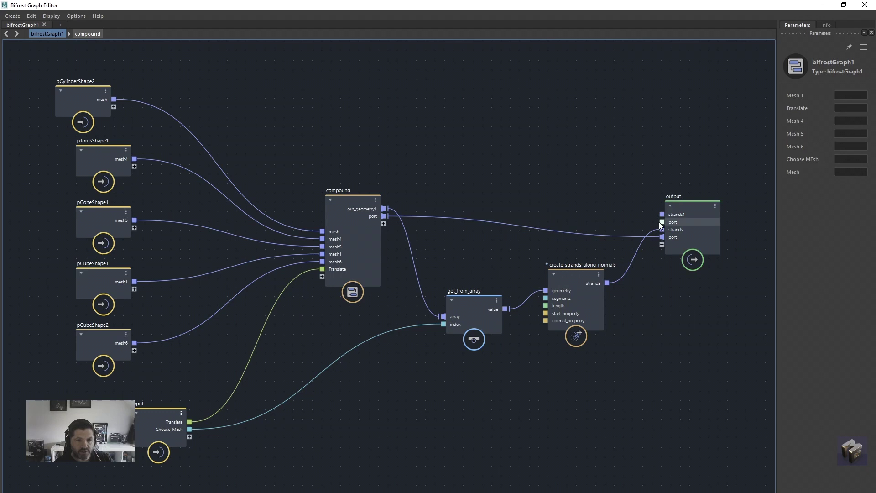
{"action": "right_click", "coordinate": [660, 221]}
{"action": "left_click", "coordinate": [685, 236]}
{"action": "right_click", "coordinate": [660, 215]}
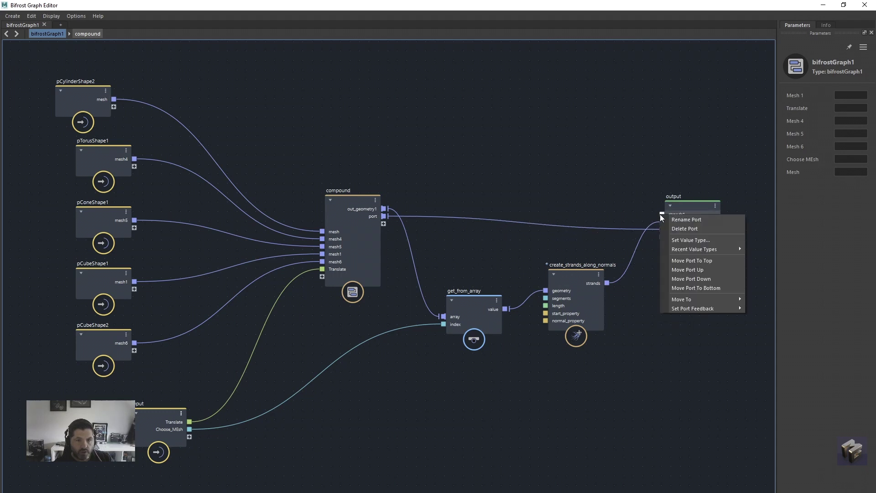
{"action": "left_click", "coordinate": [671, 229]}
Step: Shift create_strands_along_normals and get_from_array left and restore the editor over the viewport
{"action": "left_click_drag", "start_coordinate": [579, 280], "coordinate": [551, 283]}
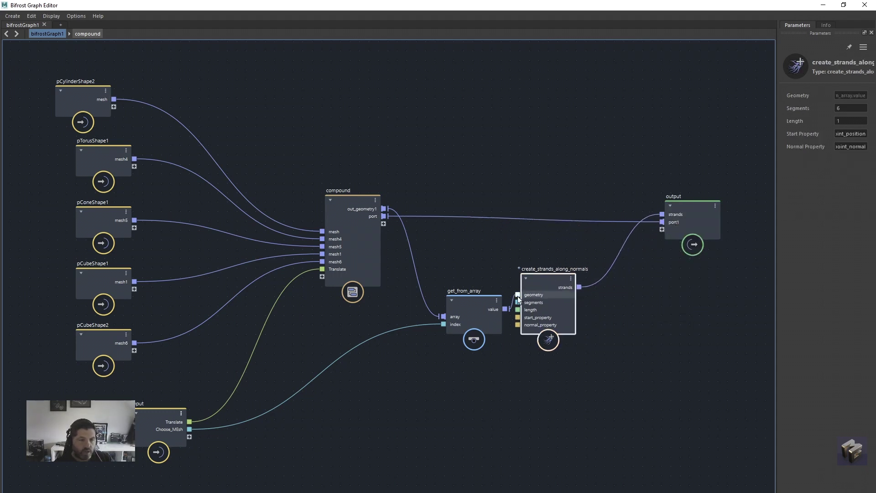
{"action": "left_click_drag", "start_coordinate": [489, 303], "coordinate": [472, 302]}
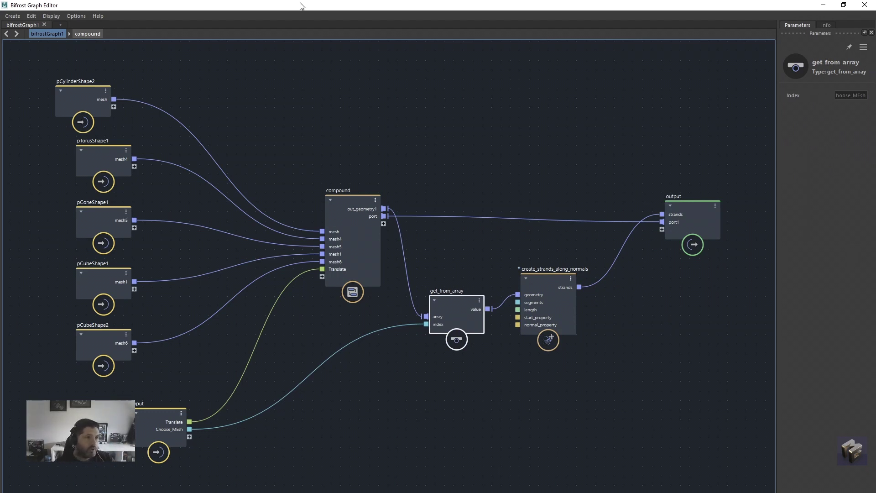
{"action": "left_click_drag", "start_coordinate": [300, 6], "coordinate": [358, 355]}
Step: Select bifrostGraph1 and slide its Translate X to move the Bifrost geometry right
{"action": "left_click_drag", "start_coordinate": [215, 355], "coordinate": [512, 314]}
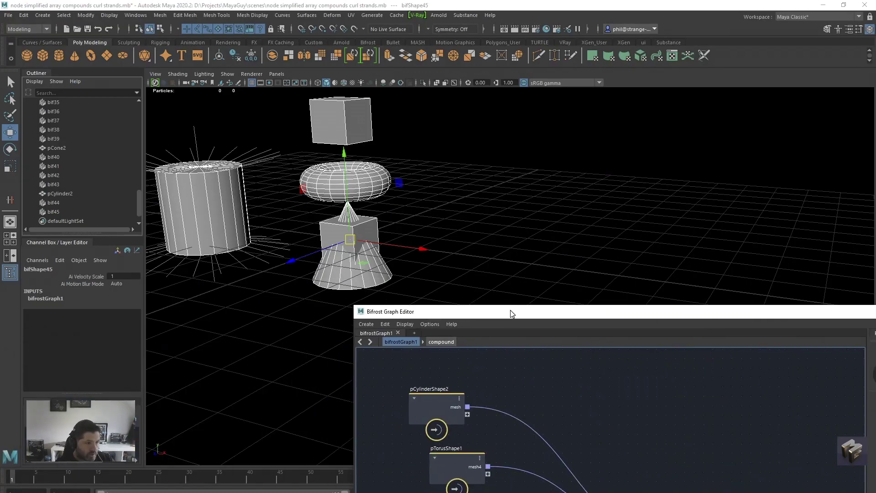
{"action": "scroll", "coordinate": [73, 222], "scroll_direction": "down", "scroll_amount": 2}
{"action": "left_click", "coordinate": [71, 221]}
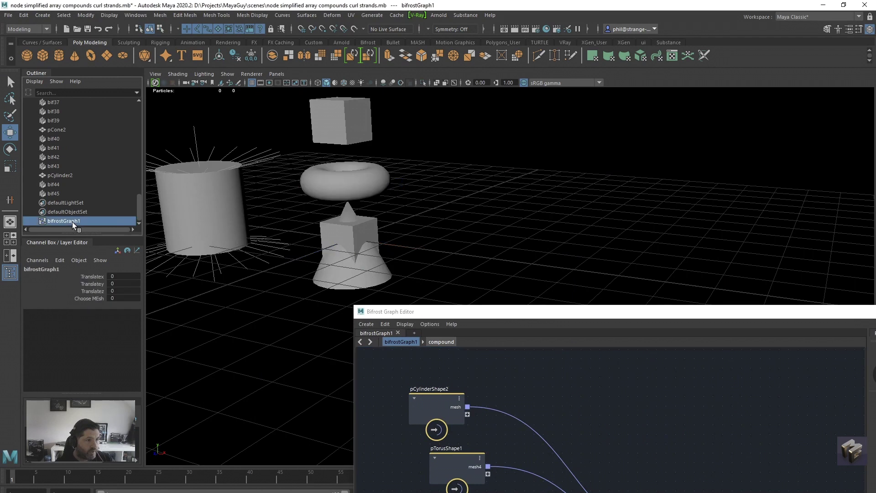
{"action": "left_click", "coordinate": [84, 275]}
{"action": "middle_click_drag", "start_coordinate": [254, 255], "coordinate": [279, 250]}
Step: Hide the source cylinder pCylinder2 by putting it on a hidden layer
{"action": "left_click", "coordinate": [193, 180]}
{"action": "key", "text": "w"}
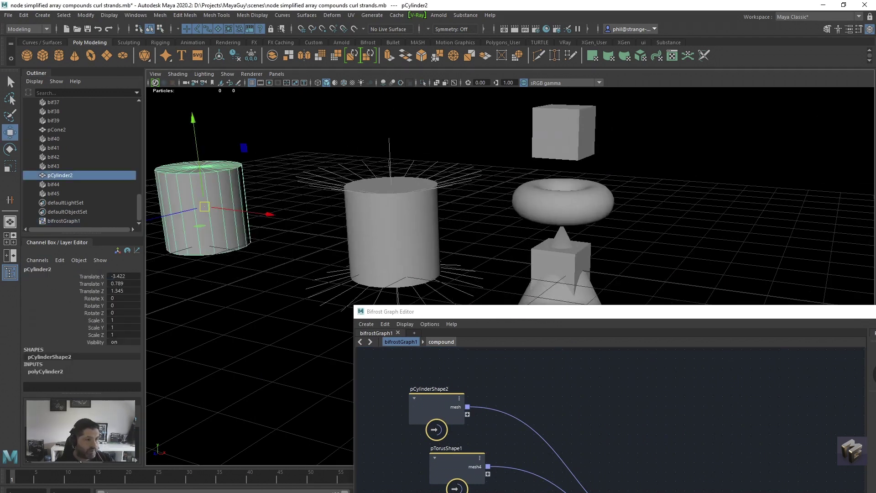
{"action": "right_click", "coordinate": [119, 453]}
{"action": "left_click", "coordinate": [146, 454]}
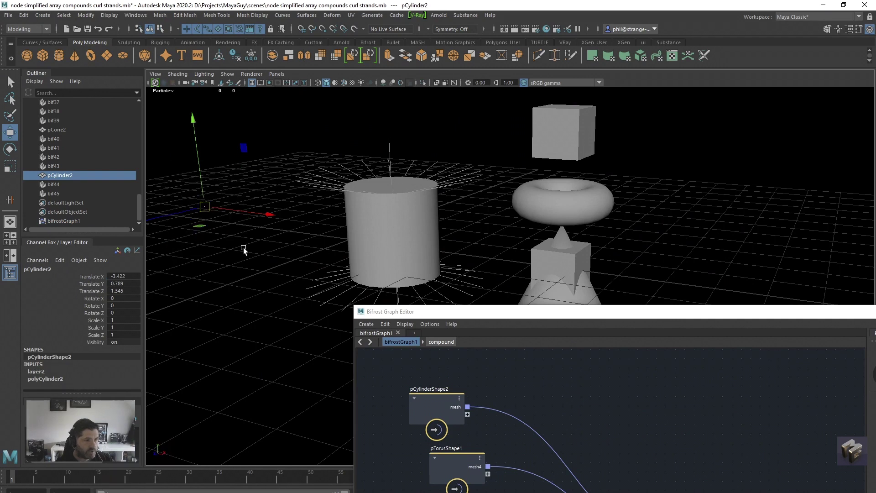
Step: Set bifrostGraph1's Translate X back to 0 and reposition the graph editor to reveal the viewport
{"action": "left_click", "coordinate": [77, 220]}
{"action": "left_click", "coordinate": [86, 277]}
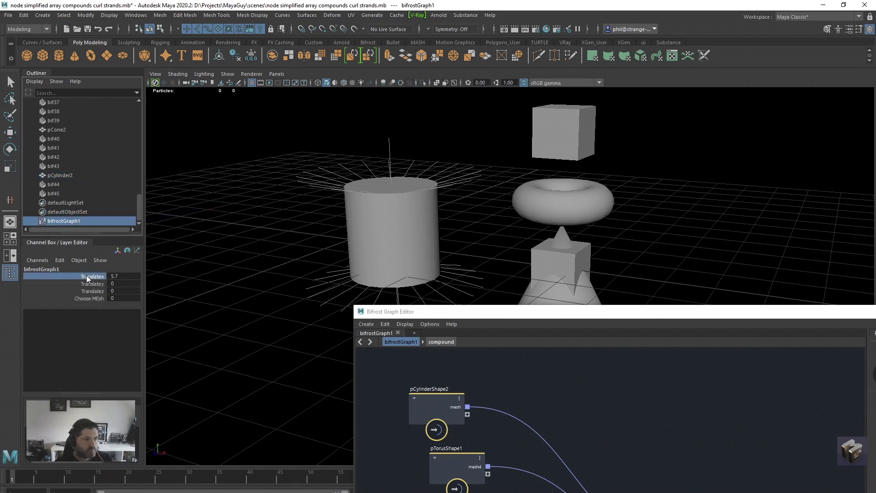
{"action": "double_click", "coordinate": [116, 276]}
{"action": "type", "text": "0"}
{"action": "key", "text": "Return"}
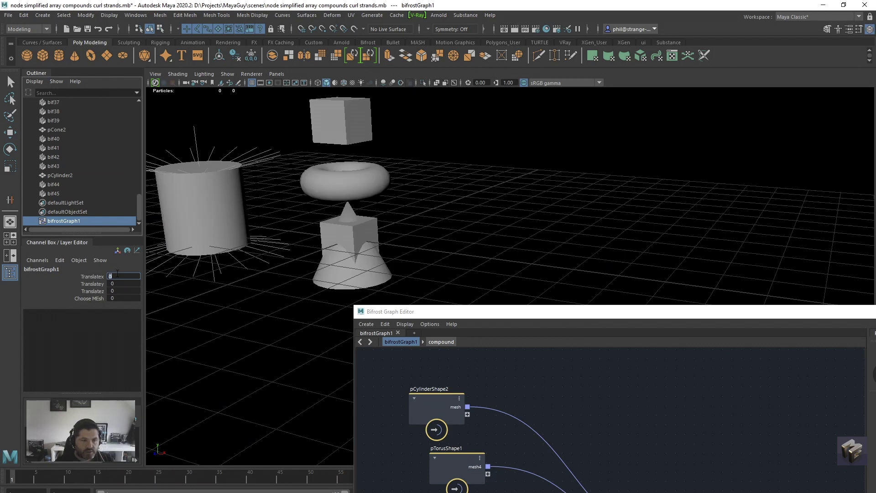
{"action": "left_click_drag", "start_coordinate": [503, 310], "coordinate": [373, 89]}
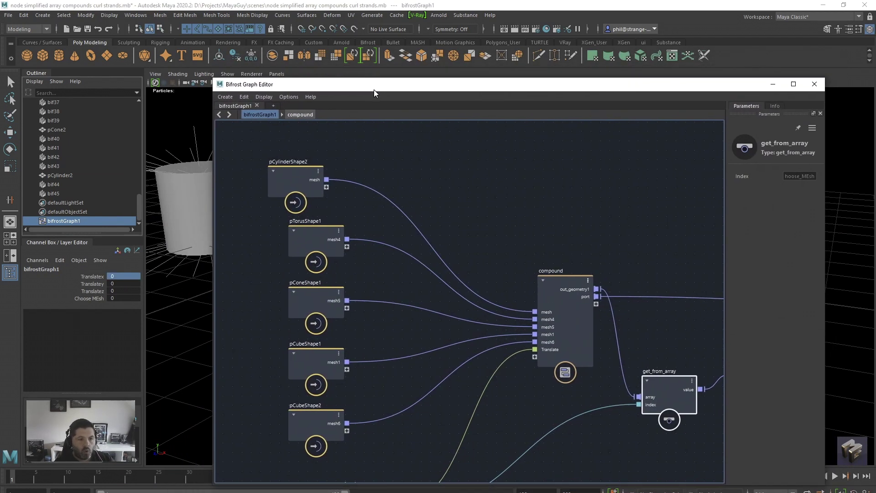
{"action": "left_click", "coordinate": [612, 249]}
{"action": "scroll", "coordinate": [594, 247], "scroll_direction": "down", "scroll_amount": 2}
{"action": "middle_click_drag", "start_coordinate": [585, 242], "coordinate": [524, 235]}
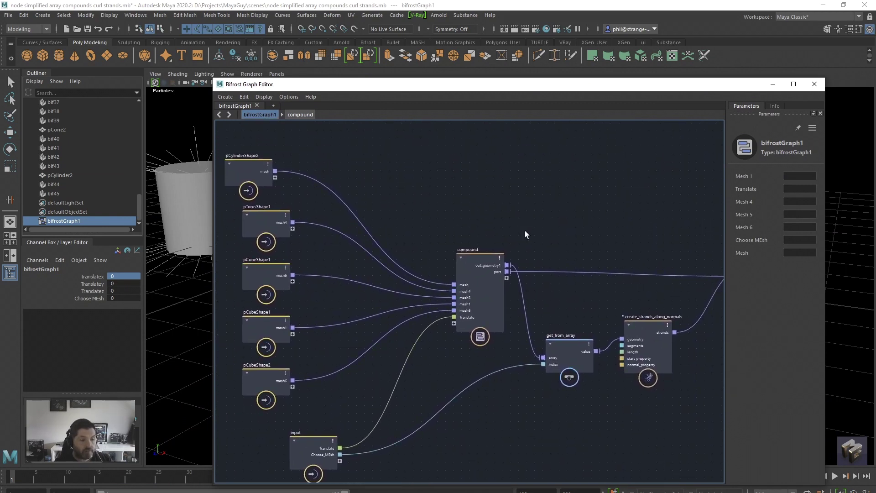
{"action": "left_click_drag", "start_coordinate": [401, 91], "coordinate": [486, 196]}
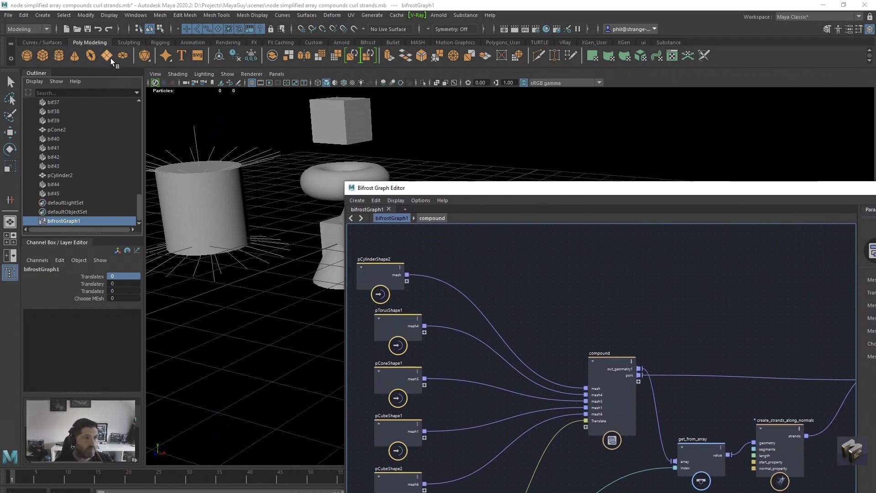
Step: Create a new torus, tilt it about 57 degrees on X, and place it lower left
{"action": "left_click", "coordinate": [91, 56]}
{"action": "key", "text": "e"}
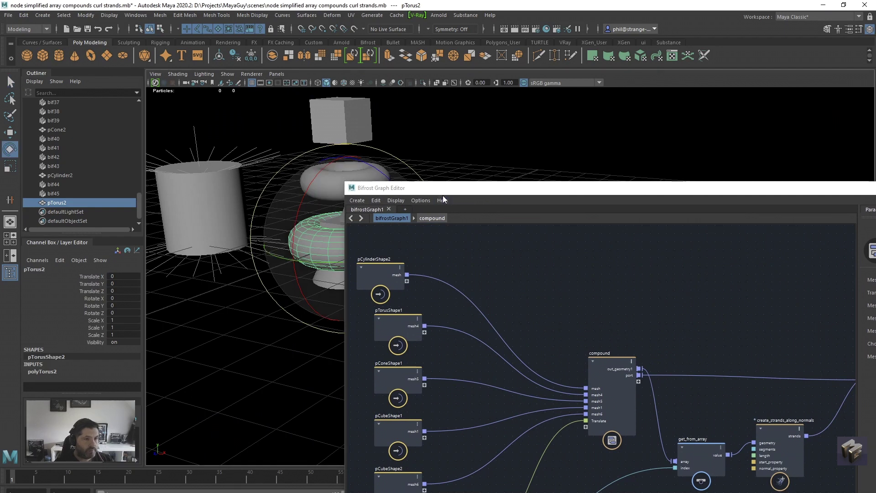
{"action": "left_click_drag", "start_coordinate": [324, 190], "coordinate": [350, 270]}
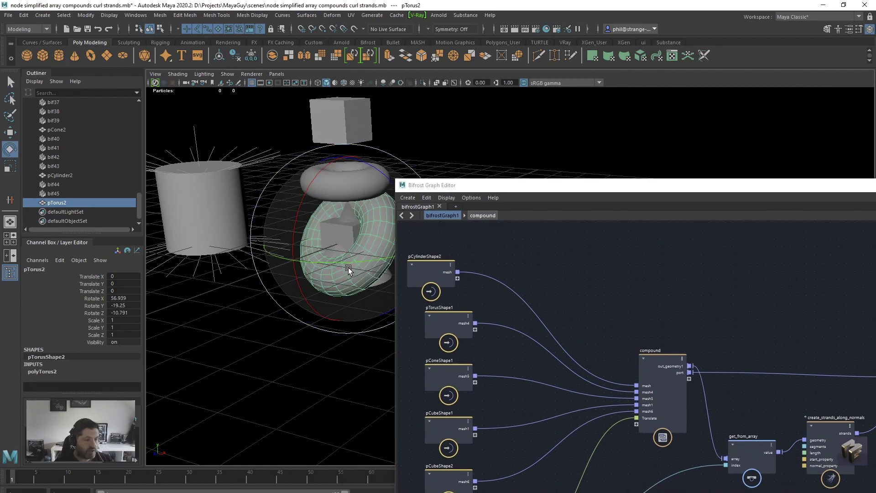
{"action": "key", "text": "w"}
{"action": "middle_click_drag", "start_coordinate": [348, 269], "coordinate": [254, 360]}
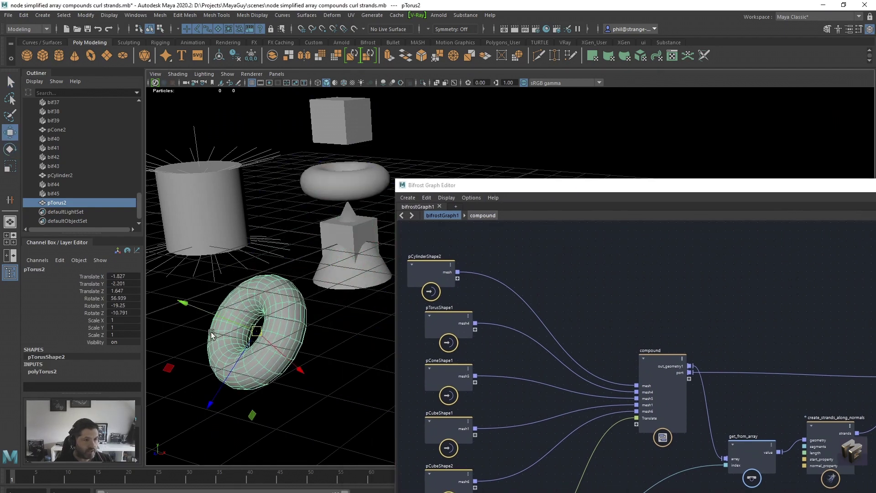
Step: Bring pTorus2 into the Bifrost graph as pTorusShape2, hide the source torus, and maximize the editor
{"action": "middle_click_drag", "start_coordinate": [541, 262], "coordinate": [542, 262]}
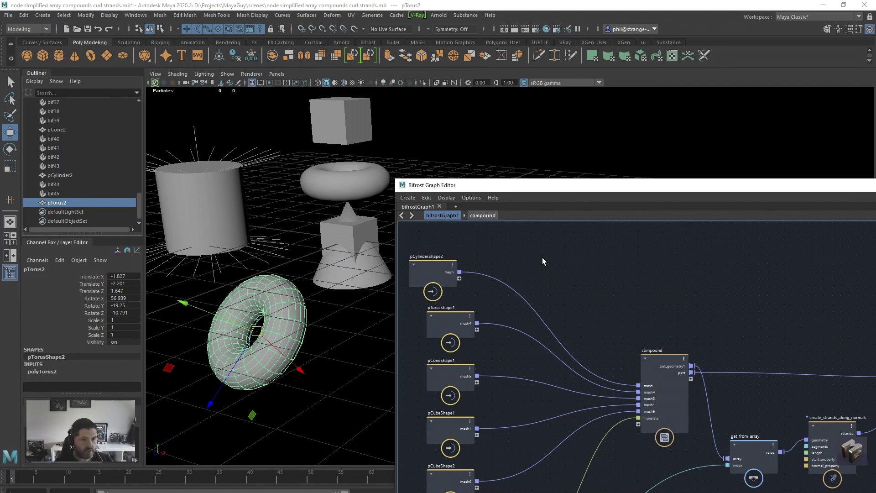
{"action": "left_click_drag", "start_coordinate": [77, 204], "coordinate": [598, 269]}
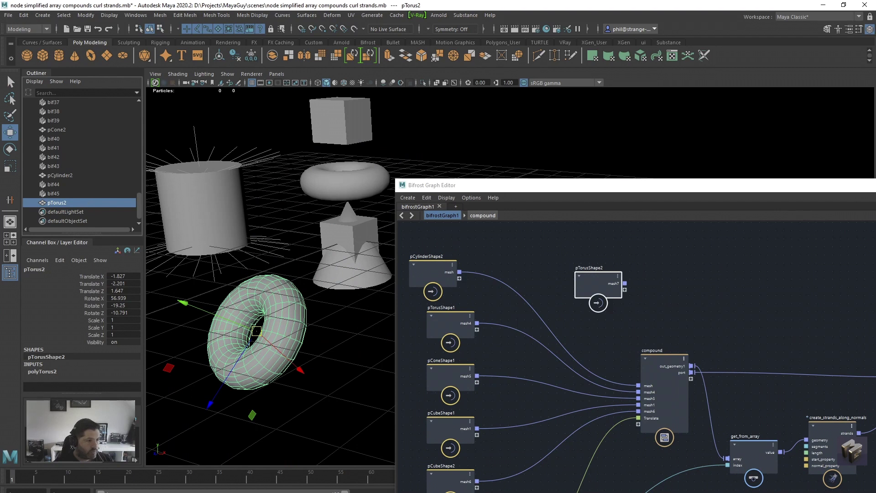
{"action": "right_click", "coordinate": [77, 439]}
{"action": "left_click", "coordinate": [151, 453]}
{"action": "double_click", "coordinate": [522, 186]}
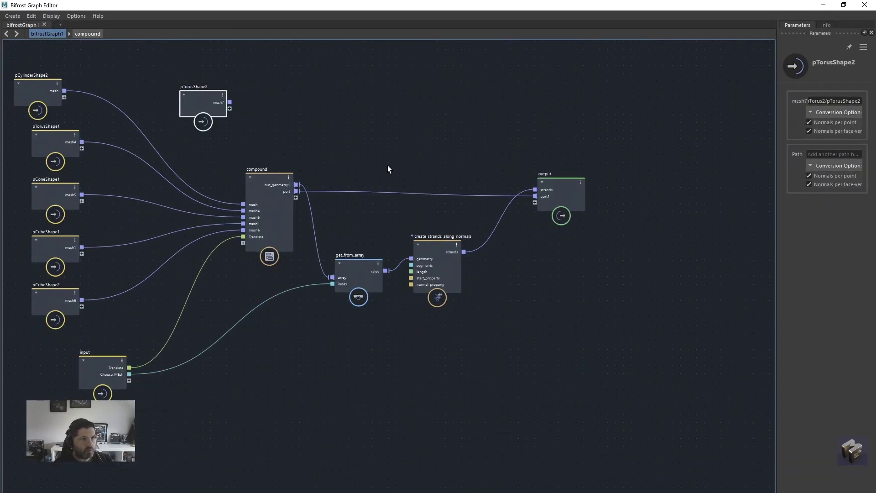
Step: Place pTorusShape2 above the other mesh nodes and wire its mesh7 into a new compound input
{"action": "key", "text": "a"}
{"action": "left_click_drag", "start_coordinate": [335, 145], "coordinate": [210, 110]}
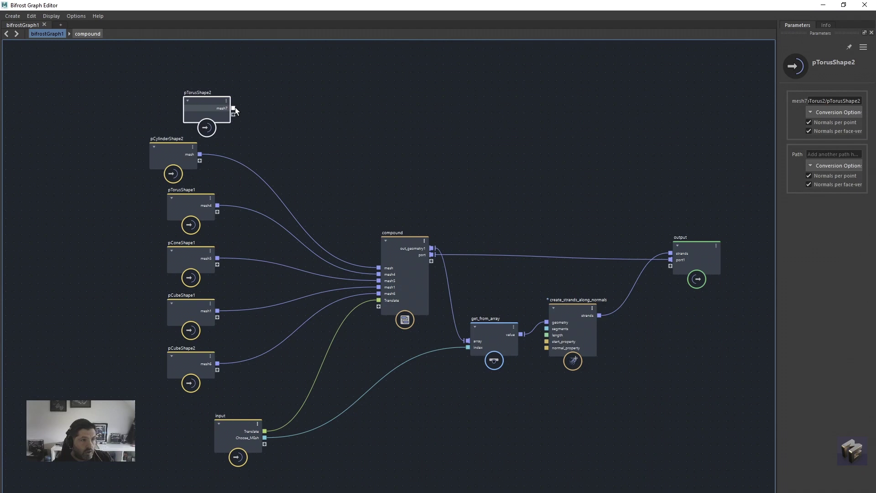
{"action": "left_click_drag", "start_coordinate": [234, 107], "coordinate": [379, 307]}
{"action": "left_click_drag", "start_coordinate": [301, 4], "coordinate": [442, 4]}
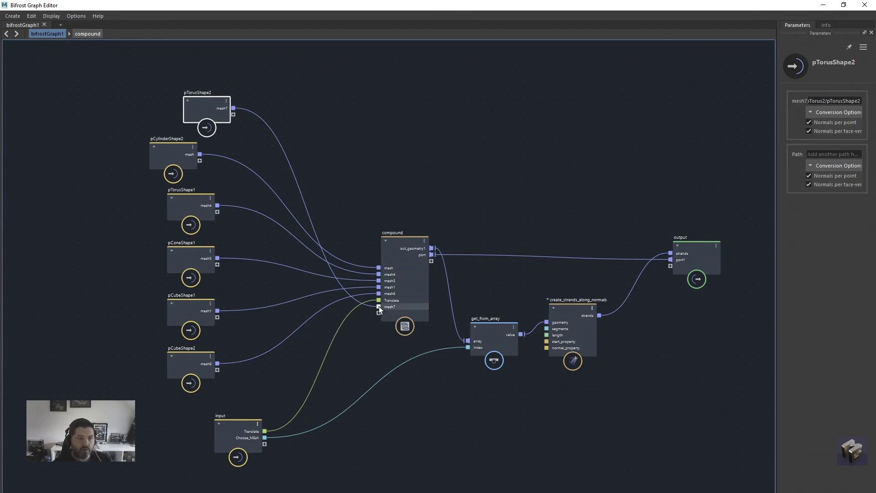
Step: Inspect the compound's contents, return to the top level, and pull the mesh7 wire off the compound
{"action": "double_click", "coordinate": [399, 240]}
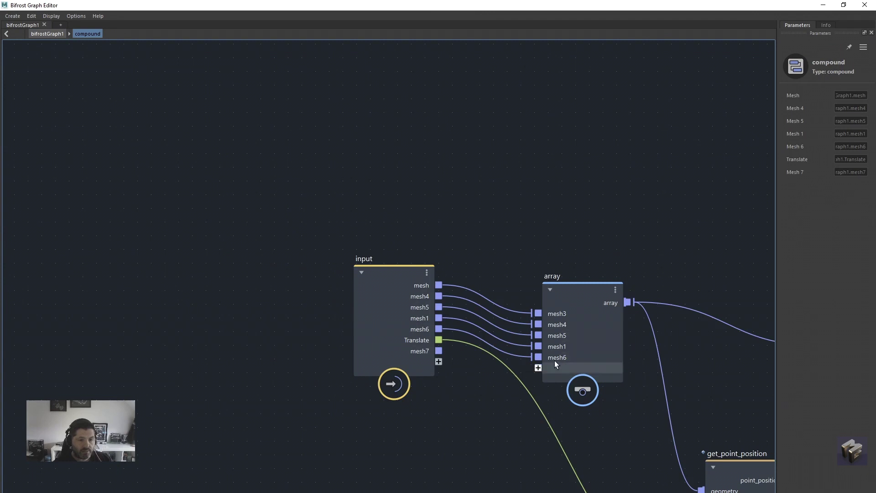
{"action": "left_click", "coordinate": [47, 33]}
{"action": "mouse_move", "coordinate": [313, 227]}
{"action": "left_mouse_down"}
{"action": "mouse_move", "coordinate": [280, 171]}
{"action": "mouse_move", "coordinate": [319, 226]}
{"action": "mouse_move", "coordinate": [314, 324]}
{"action": "left_mouse_up"}
Step: Delete the remaining mesh wires and remove the compound's top two and mesh5 input ports
{"action": "key", "text": "Delete"}
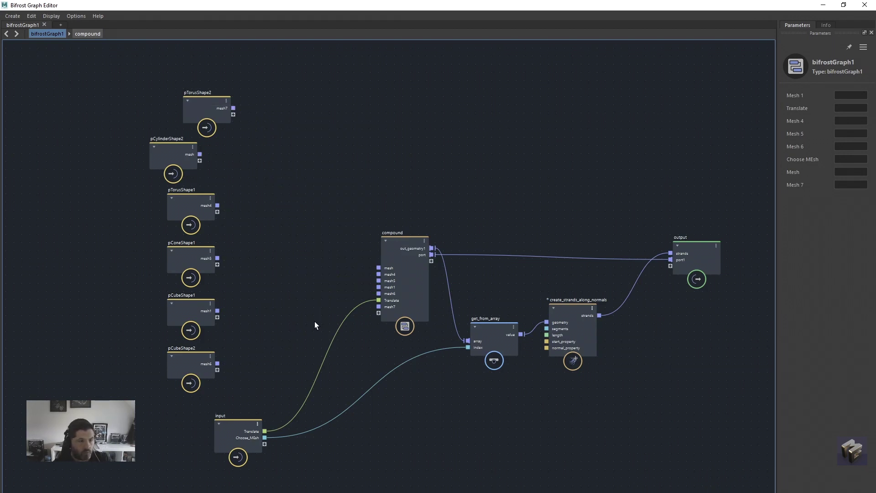
{"action": "left_click_drag", "start_coordinate": [252, 422], "coordinate": [226, 448]}
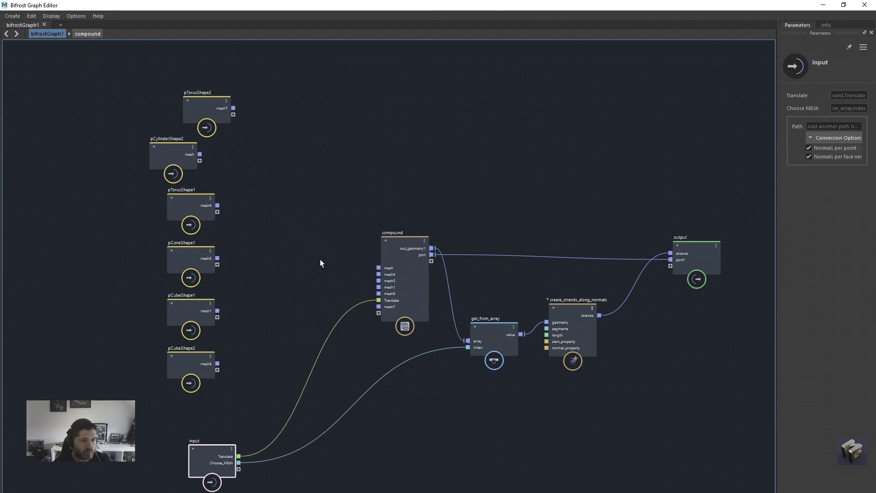
{"action": "scroll", "coordinate": [344, 264], "scroll_direction": "up", "scroll_amount": 3}
{"action": "right_click", "coordinate": [393, 270]}
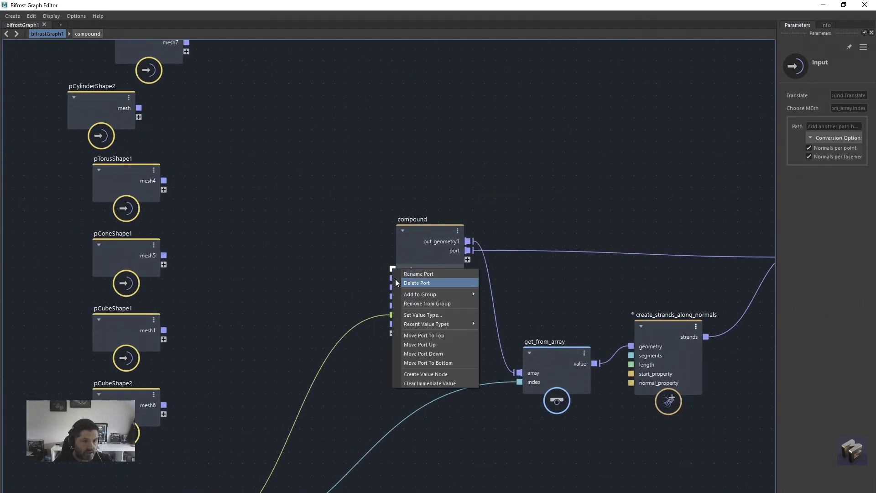
{"action": "left_click", "coordinate": [396, 282]}
{"action": "right_click", "coordinate": [391, 269]}
{"action": "left_click", "coordinate": [395, 283]}
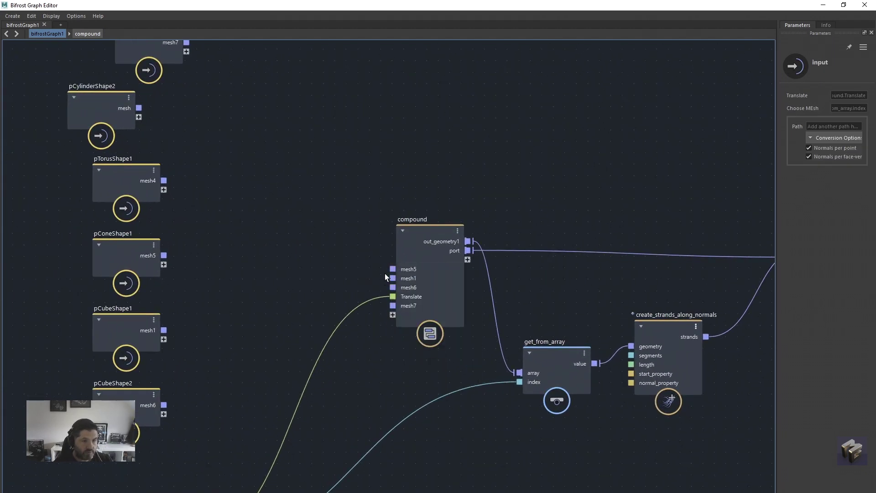
{"action": "right_click", "coordinate": [391, 270]}
{"action": "left_click", "coordinate": [402, 283]}
Step: Remove the compound's mesh1, mesh6 and mesh7 input ports, leaving only Translate
{"action": "right_click", "coordinate": [388, 270]}
{"action": "left_click", "coordinate": [396, 281]}
{"action": "right_click", "coordinate": [390, 269]}
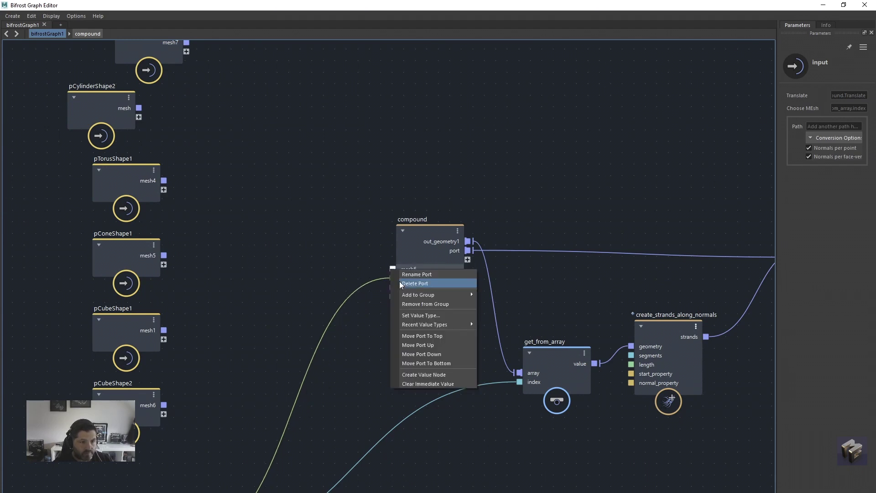
{"action": "left_click", "coordinate": [400, 284]}
{"action": "right_click", "coordinate": [391, 279]}
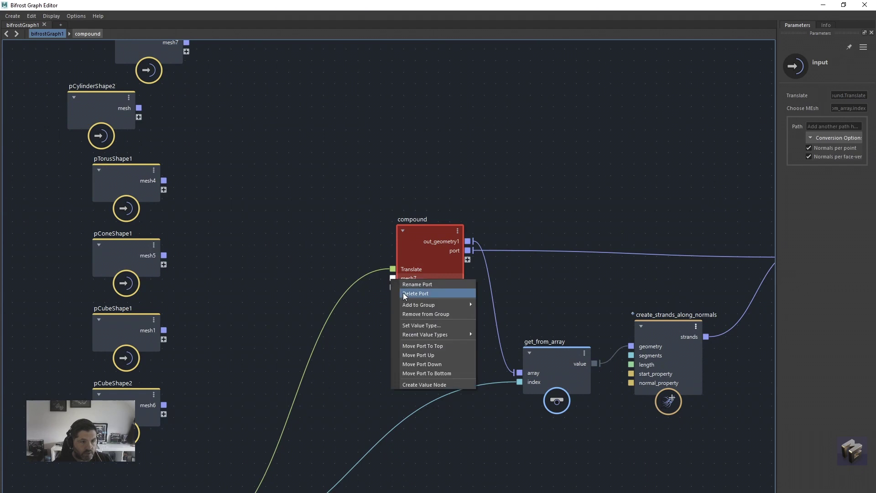
{"action": "left_click", "coordinate": [404, 295]}
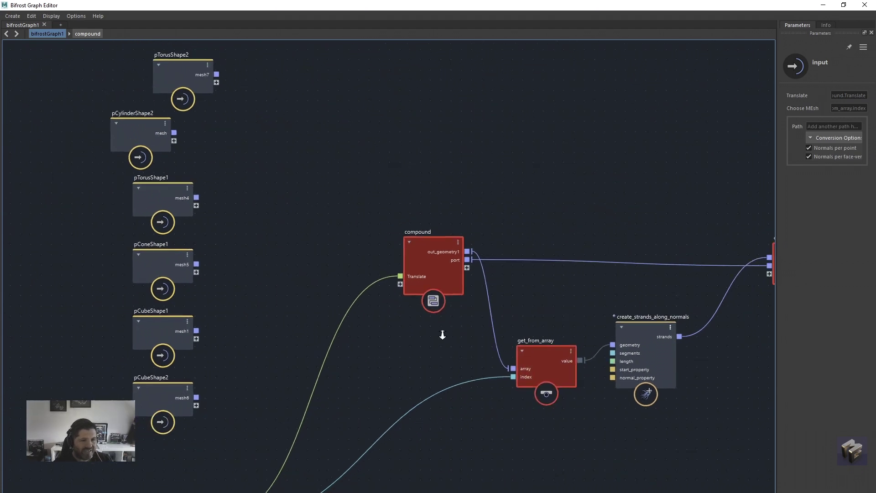
{"action": "key", "text": "a"}
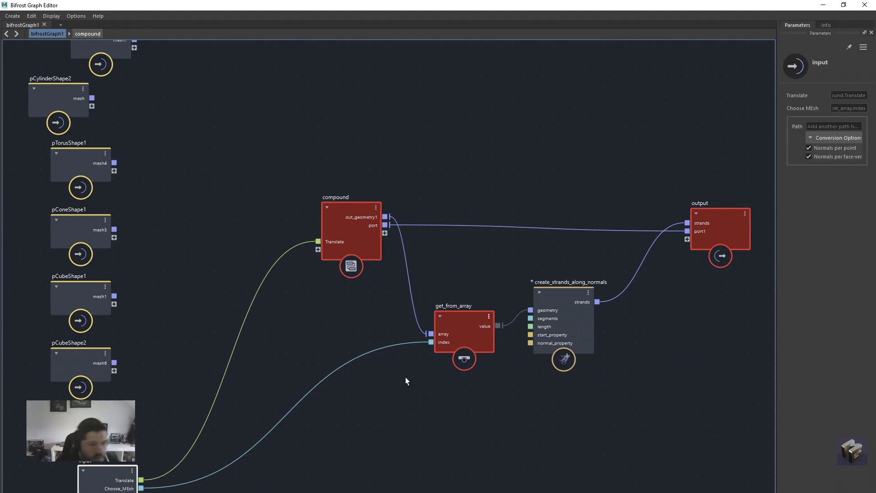
{"action": "key", "text": "a"}
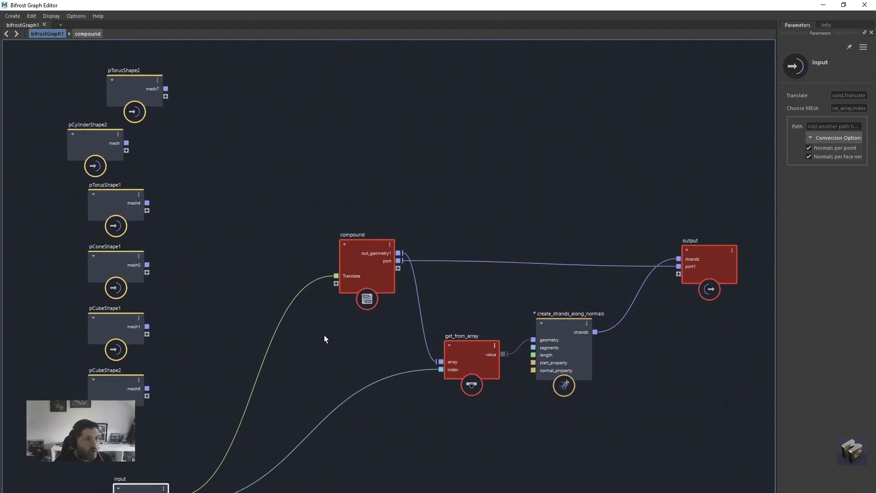
{"action": "left_click", "coordinate": [278, 242]}
Step: Add a build_array node via the 'arr' search and place it between meshes and compound
{"action": "key", "text": "Tab"}
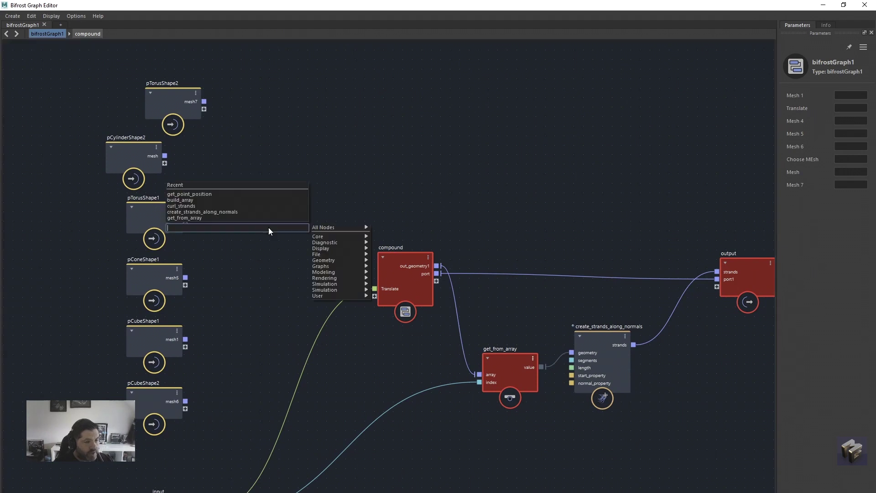
{"action": "type", "text": "arra"}
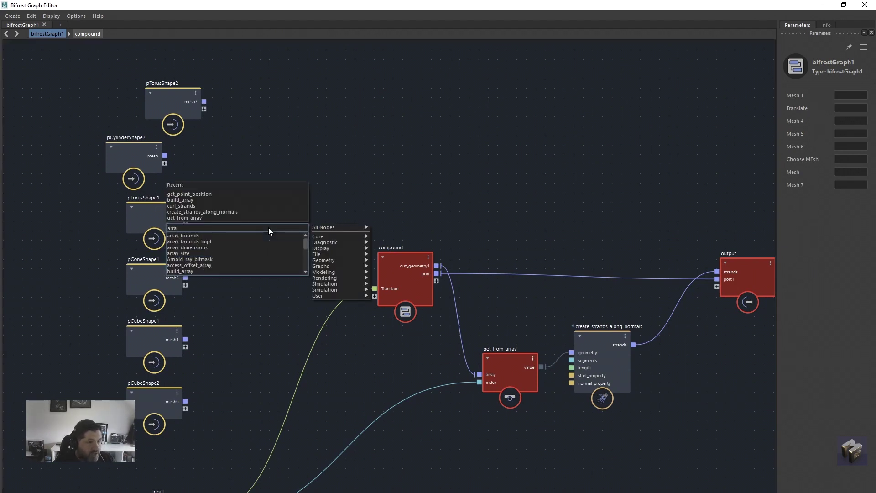
{"action": "left_click", "coordinate": [215, 271]}
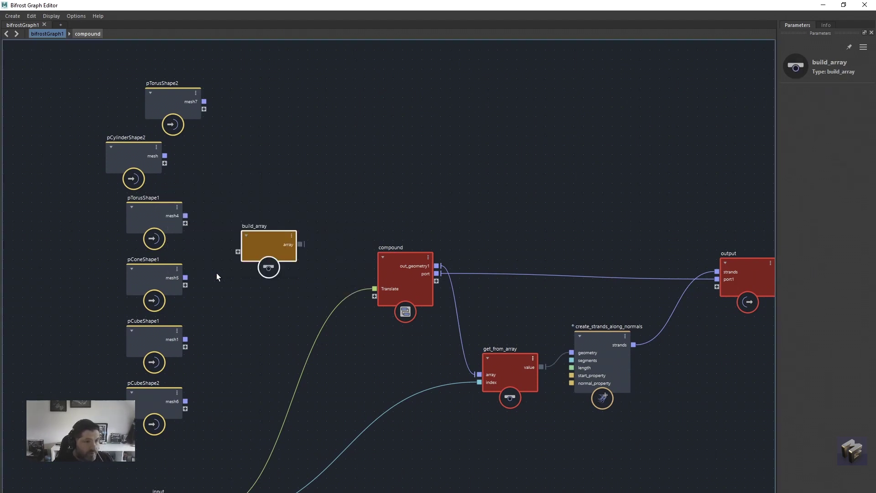
{"action": "left_click_drag", "start_coordinate": [270, 238], "coordinate": [308, 255]}
Step: Wire pTorusShape2, pCylinderShape2, pTorusShape1, pConeShape1, pCubeShape1 and pCubeShape2 into build_array, feeding the compound
{"action": "left_click_drag", "start_coordinate": [204, 102], "coordinate": [276, 269]}
{"action": "left_click_drag", "start_coordinate": [165, 156], "coordinate": [284, 277]}
{"action": "left_click_drag", "start_coordinate": [186, 215], "coordinate": [284, 284]}
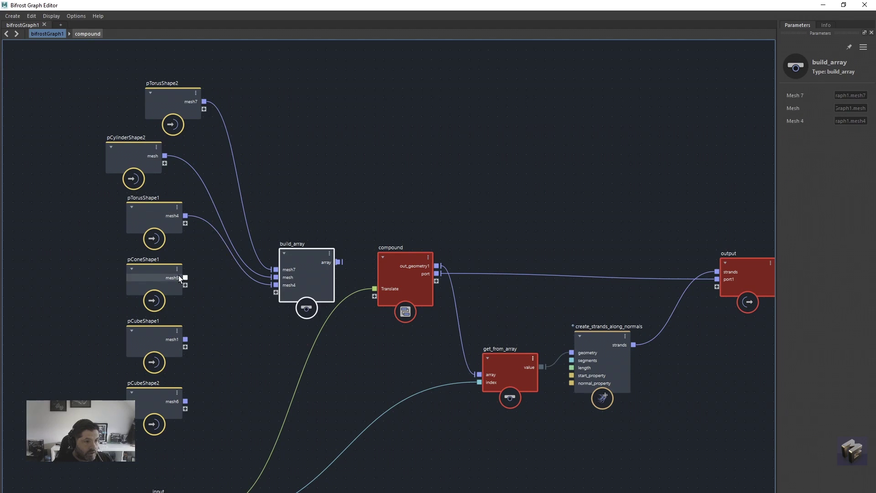
{"action": "left_click_drag", "start_coordinate": [185, 277], "coordinate": [291, 294]}
{"action": "left_click_drag", "start_coordinate": [187, 340], "coordinate": [283, 302]}
{"action": "left_click_drag", "start_coordinate": [186, 401], "coordinate": [277, 306]}
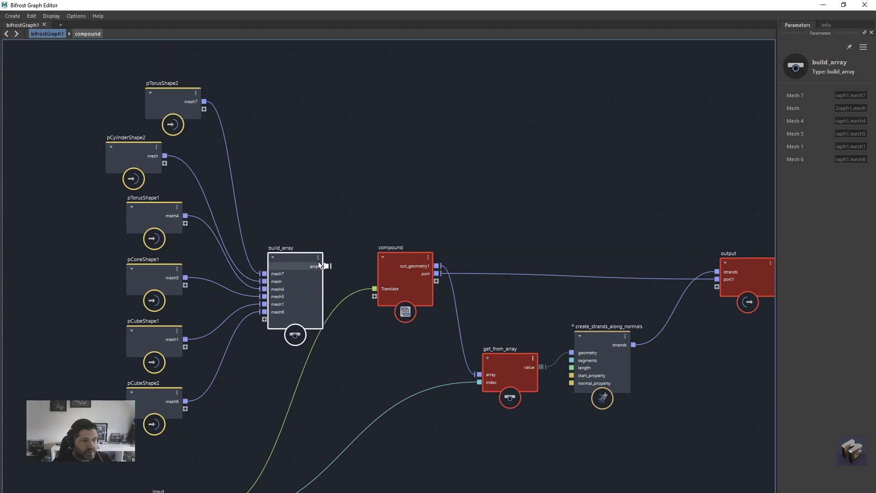
{"action": "left_click_drag", "start_coordinate": [328, 265], "coordinate": [377, 296]}
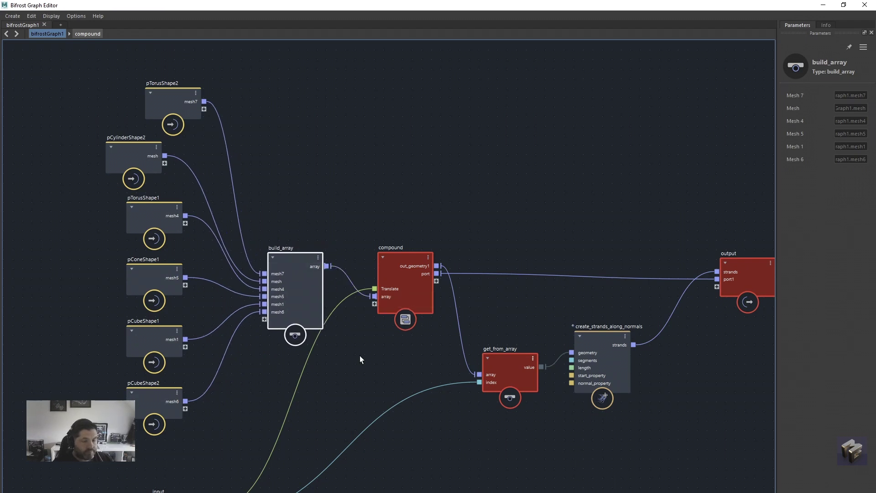
{"action": "middle_click_drag", "start_coordinate": [652, 401], "coordinate": [565, 368]}
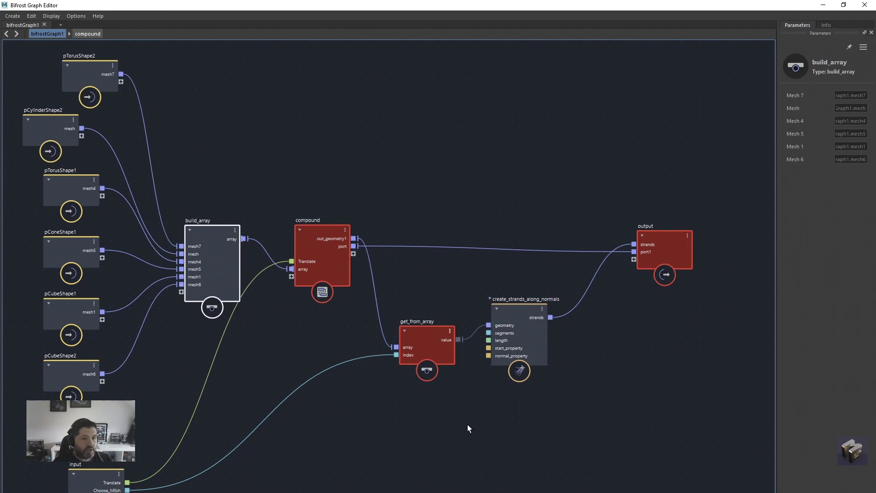
Step: Inside the compound, connect the input node's array port to the inner array node, then return to bifrostGraph1
{"action": "double_click", "coordinate": [316, 231]}
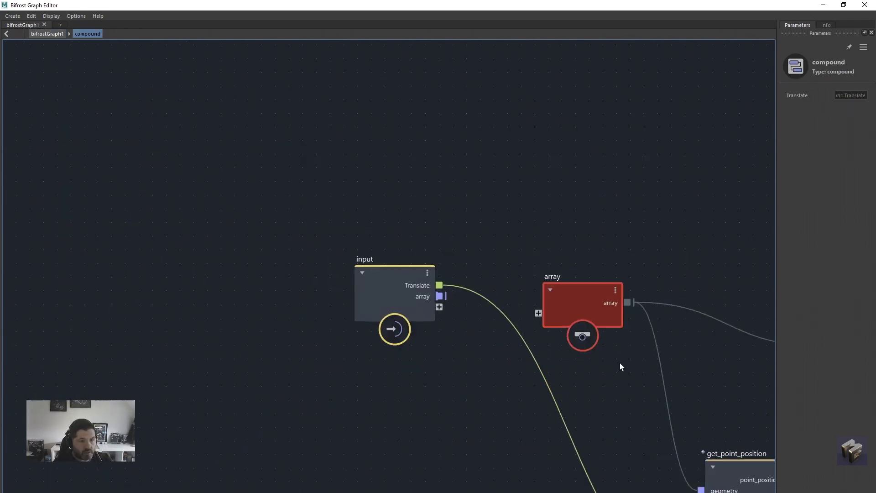
{"action": "middle_click_drag", "start_coordinate": [591, 373], "coordinate": [352, 319]}
{"action": "scroll", "coordinate": [358, 333], "scroll_direction": "down", "scroll_amount": 3}
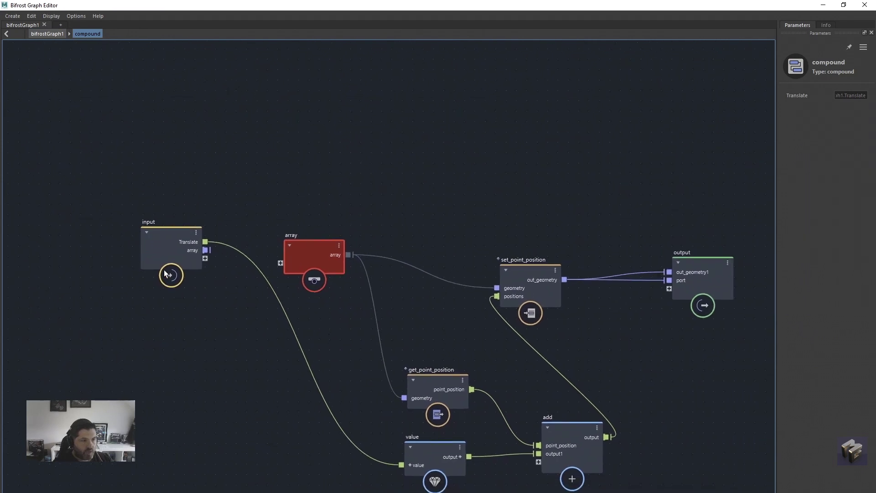
{"action": "left_click_drag", "start_coordinate": [209, 252], "coordinate": [281, 263]}
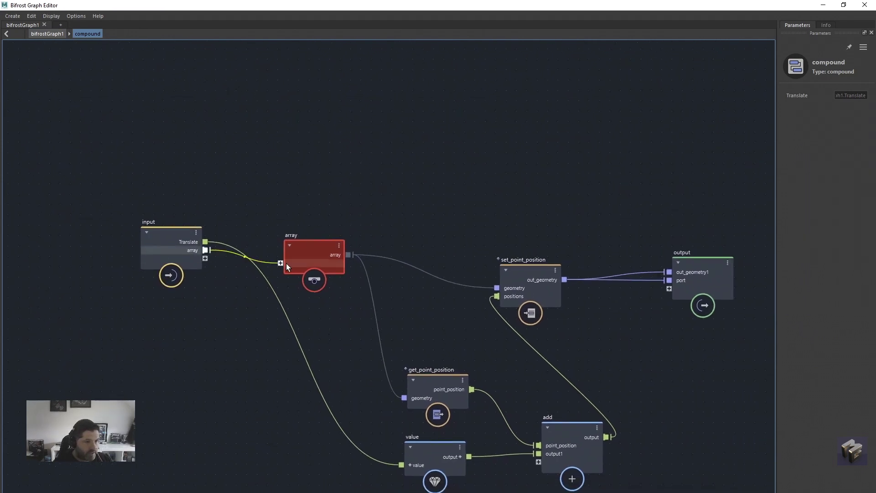
{"action": "left_click_drag", "start_coordinate": [174, 246], "coordinate": [188, 286]}
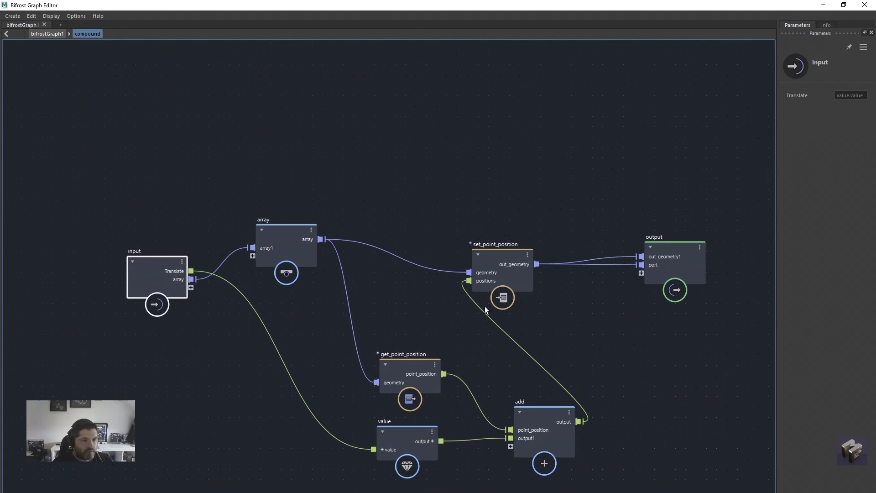
{"action": "left_click", "coordinate": [38, 35]}
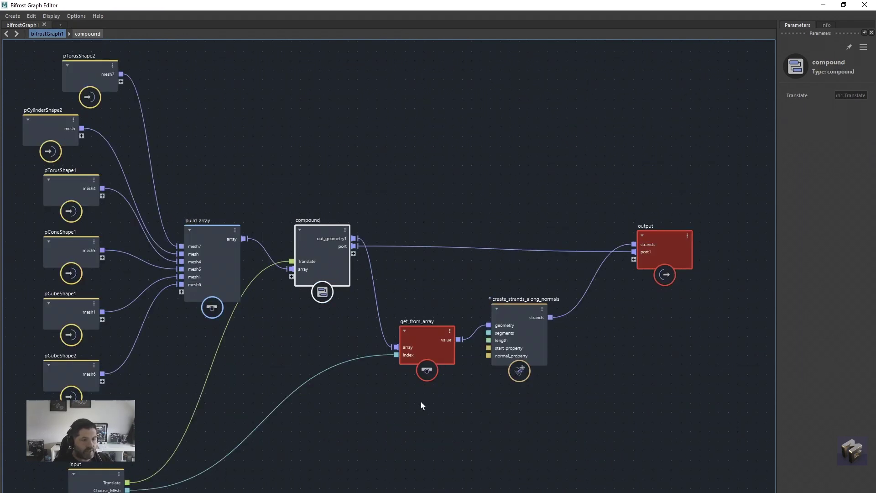
Step: Reposition the pTorusShape2 and pCylinderShape2 mesh nodes in the graph
{"action": "left_click", "coordinate": [474, 385]}
{"action": "scroll", "coordinate": [475, 385], "scroll_direction": "down", "scroll_amount": 1}
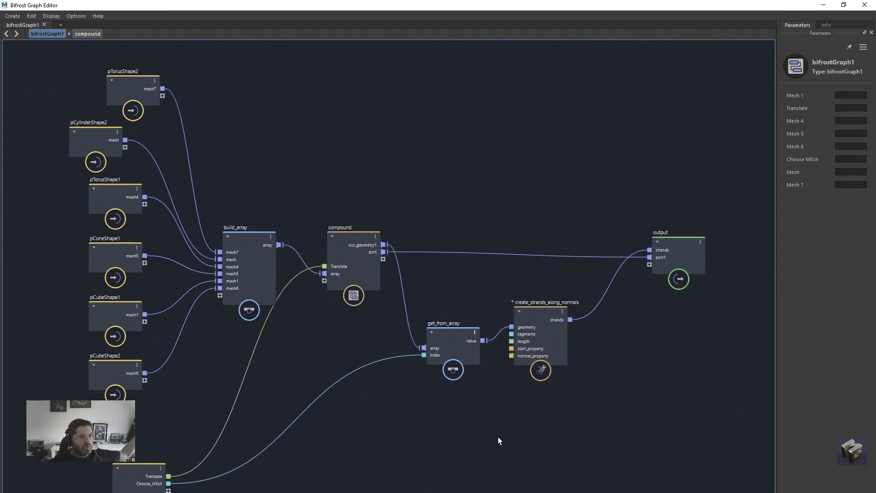
{"action": "left_click_drag", "start_coordinate": [104, 135], "coordinate": [133, 150]}
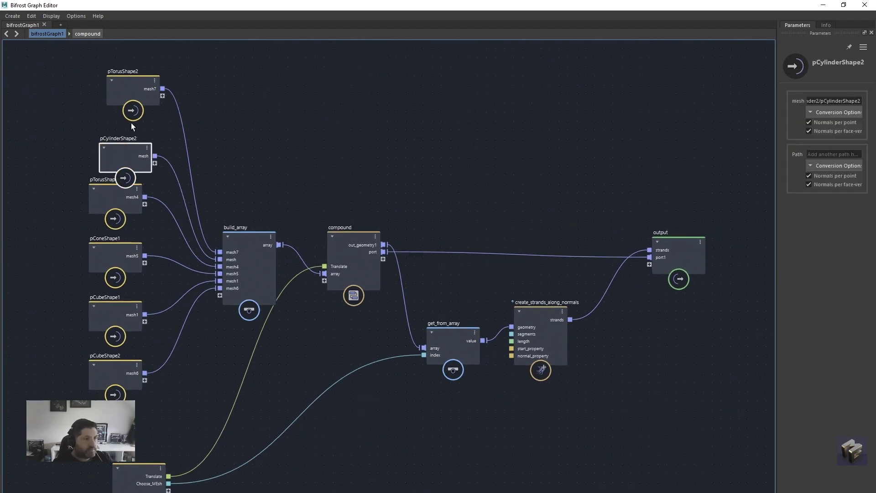
{"action": "left_click_drag", "start_coordinate": [131, 82], "coordinate": [111, 80]}
{"action": "left_click", "coordinate": [132, 153]}
{"action": "left_click_drag", "start_coordinate": [132, 153], "coordinate": [111, 135]}
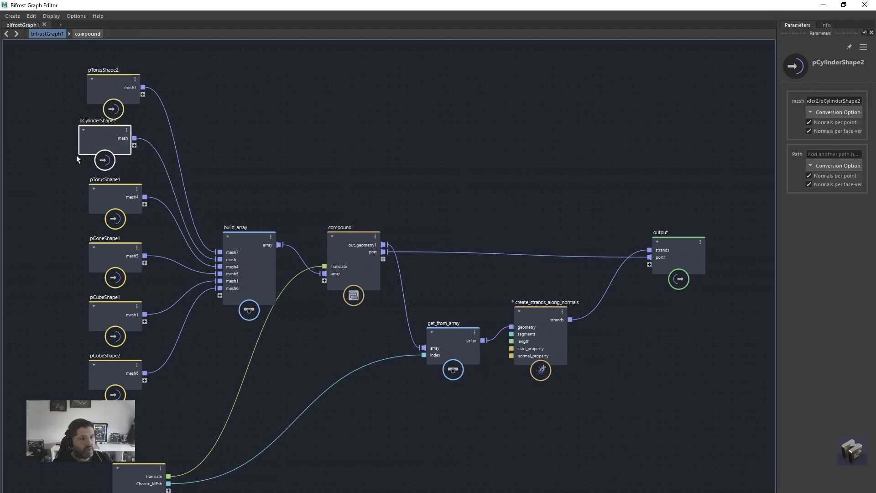
Step: Move the compound and build_array nodes, then shrink the editor to reveal Maya's viewport
{"action": "left_click_drag", "start_coordinate": [351, 244], "coordinate": [397, 220]}
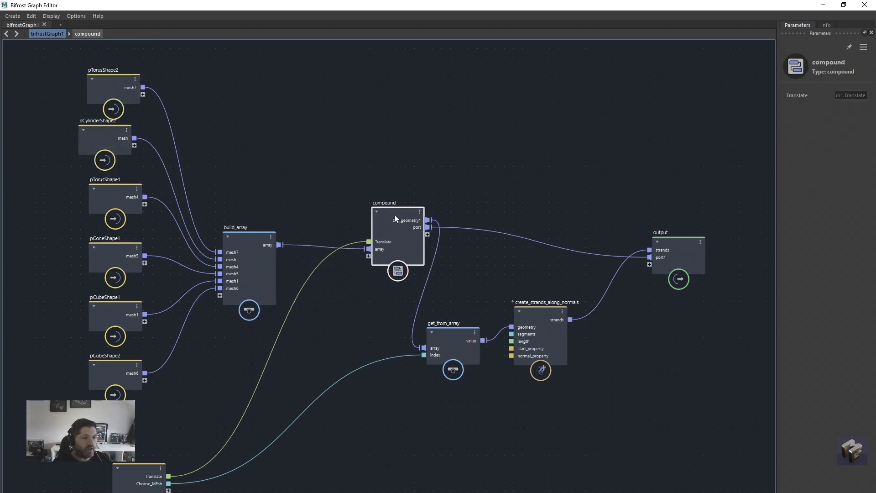
{"action": "left_click_drag", "start_coordinate": [256, 245], "coordinate": [288, 232]}
{"action": "left_click_drag", "start_coordinate": [352, 5], "coordinate": [509, 411]}
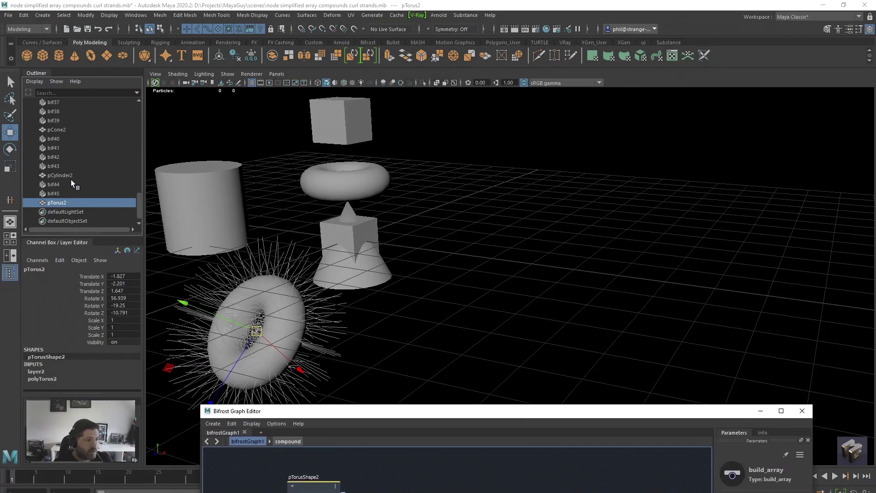
Step: Set bifrostGraph1's Translatex to 0.3 in the Channel Box
{"action": "scroll", "coordinate": [74, 196], "scroll_direction": "down", "scroll_amount": 1}
{"action": "left_click", "coordinate": [68, 220]}
{"action": "left_click", "coordinate": [92, 277]}
{"action": "middle_click_drag", "start_coordinate": [495, 262], "coordinate": [498, 263]}
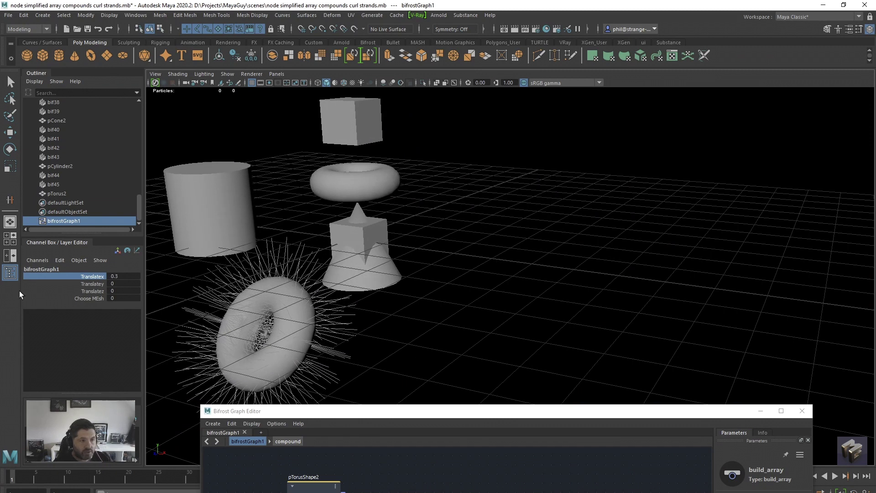
Step: Set Choose MEsh to 1 and maximize the Bifrost Graph Editor again
{"action": "left_click", "coordinate": [94, 299]}
{"action": "mouse_move", "coordinate": [431, 275]}
{"action": "middle_mouse_down"}
{"action": "mouse_move", "coordinate": [448, 277]}
{"action": "mouse_move", "coordinate": [433, 280]}
{"action": "middle_mouse_up"}
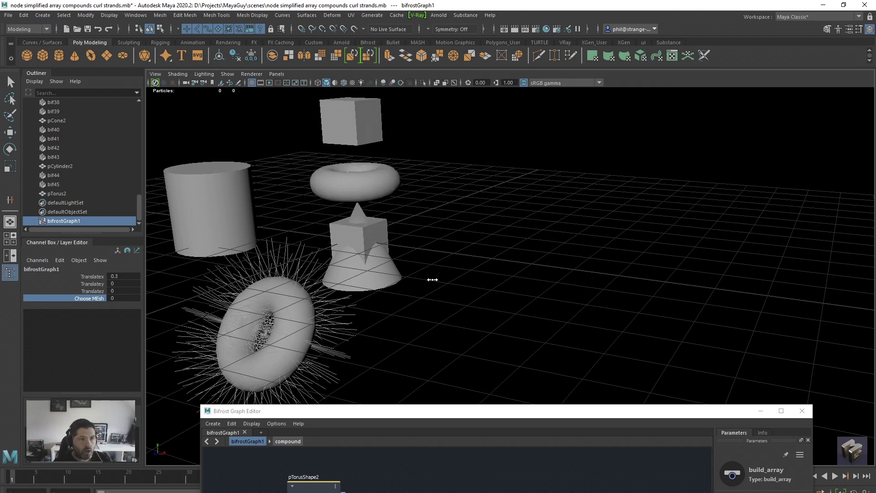
{"action": "double_click", "coordinate": [481, 411]}
Step: Rearrange the compound, get_from_array, create_strands_along_normals and build_array nodes
{"action": "middle_click_drag", "start_coordinate": [352, 382], "coordinate": [409, 379]}
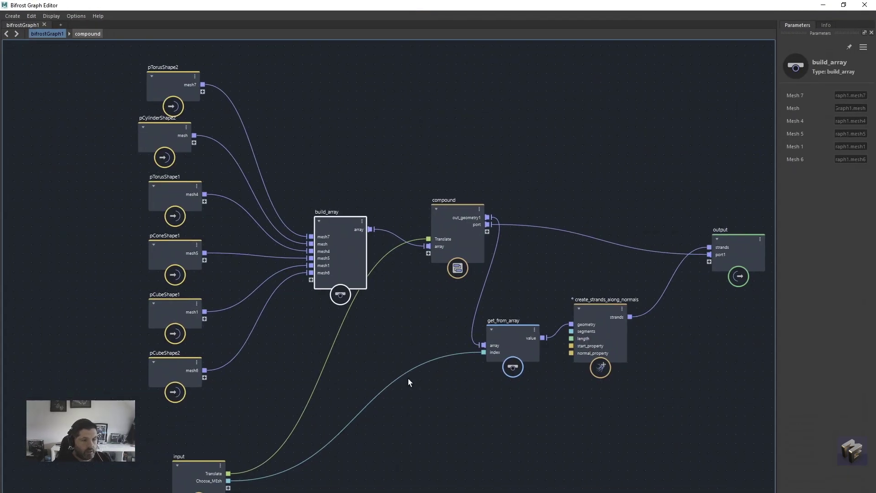
{"action": "left_click_drag", "start_coordinate": [352, 218], "coordinate": [347, 216]}
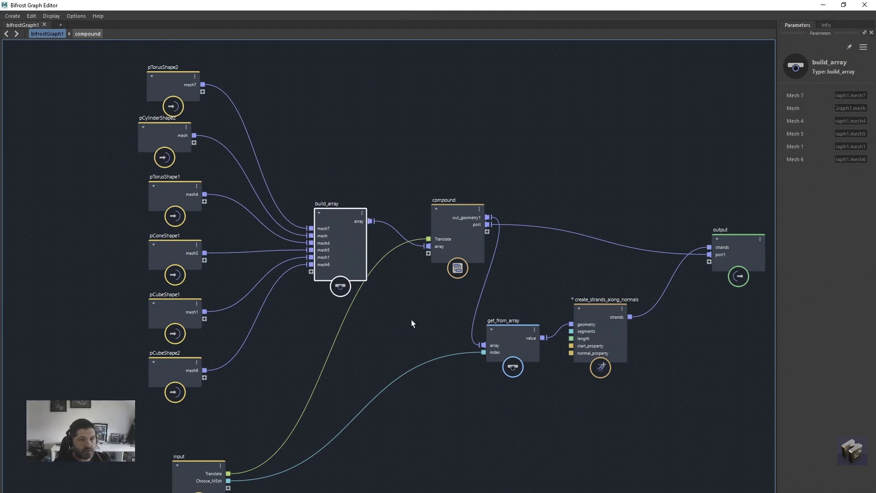
{"action": "left_click_drag", "start_coordinate": [464, 209], "coordinate": [465, 233]}
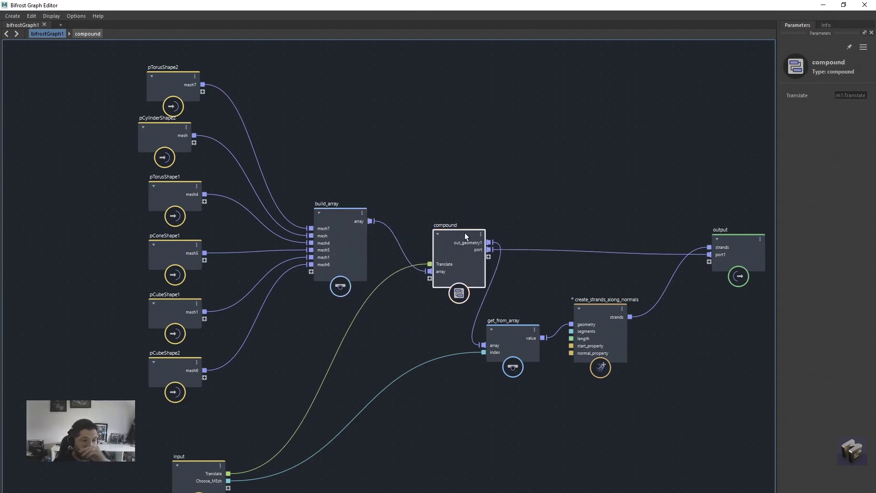
{"action": "middle_click_drag", "start_coordinate": [458, 346], "coordinate": [521, 363]}
{"action": "left_click_drag", "start_coordinate": [519, 302], "coordinate": [566, 290]}
{"action": "left_click_drag", "start_coordinate": [429, 312], "coordinate": [481, 286]}
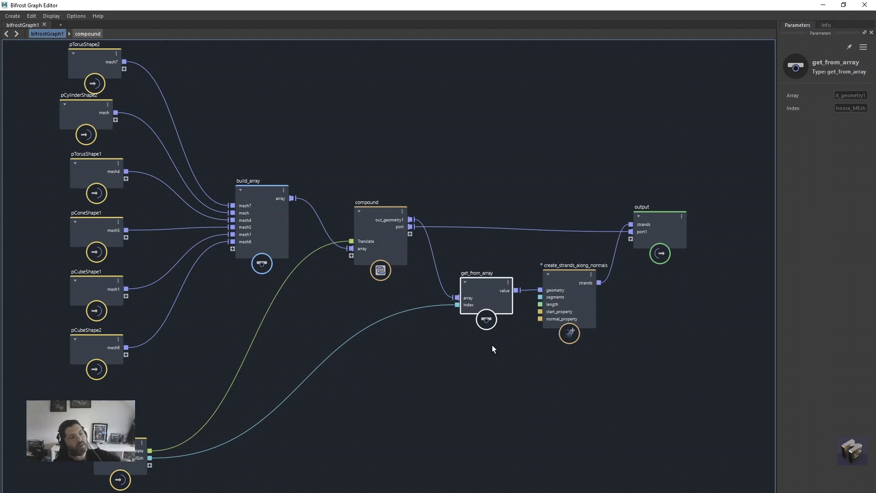
{"action": "left_click_drag", "start_coordinate": [254, 196], "coordinate": [243, 213]}
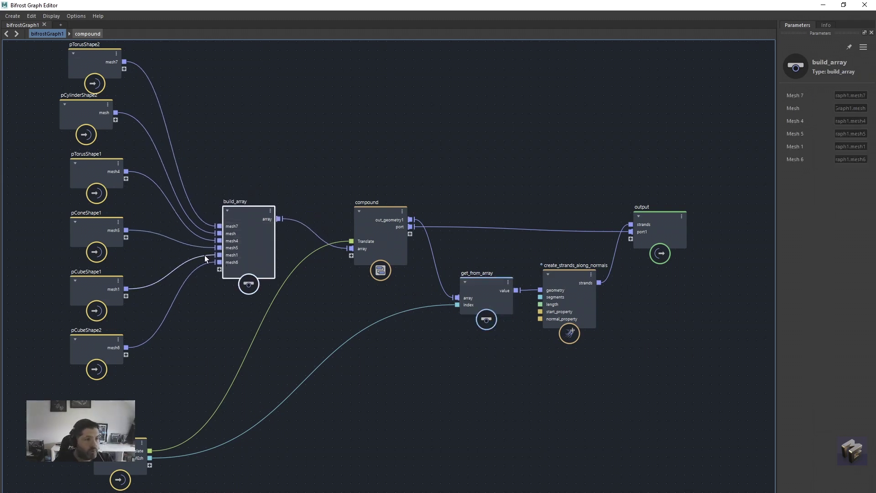
{"action": "left_click_drag", "start_coordinate": [273, 309], "coordinate": [350, 301]}
{"action": "left_click_drag", "start_coordinate": [368, 254], "coordinate": [261, 210]}
Step: Rename build_array to 'Add Object HERE' and nudge the compound node up-left
{"action": "double_click", "coordinate": [249, 195]}
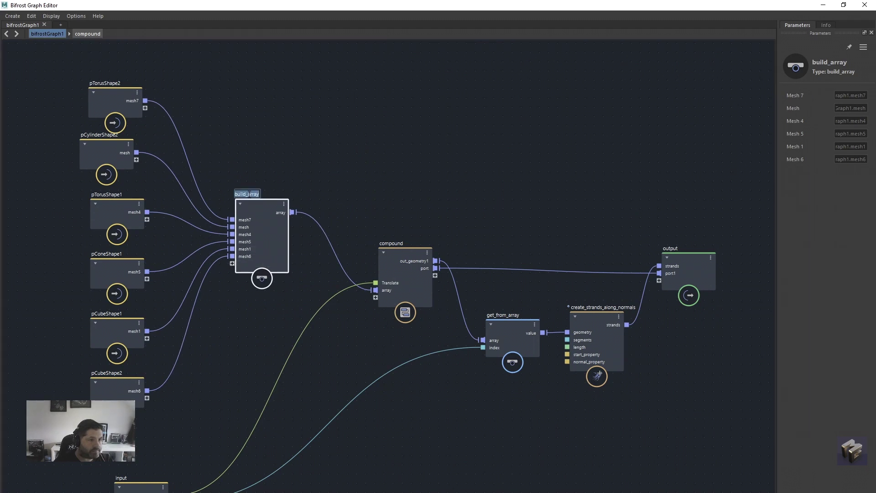
{"action": "type", "text": "A"}
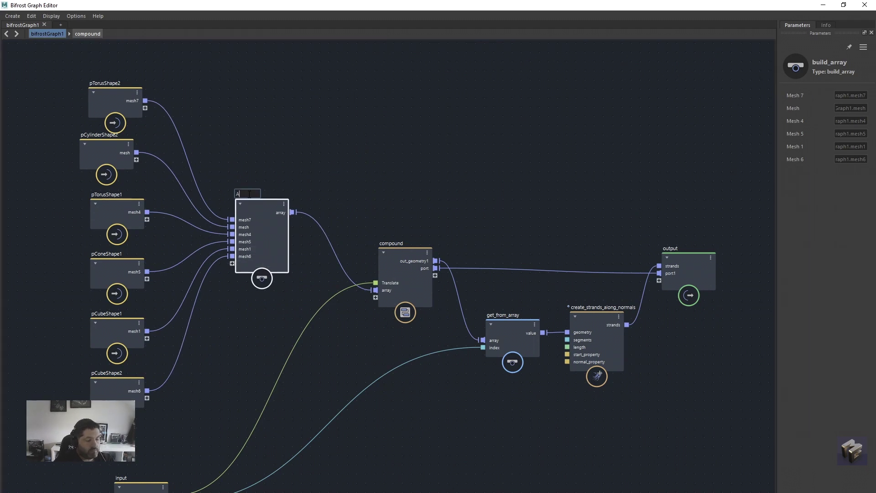
{"action": "type", "text": "dd Objec"}
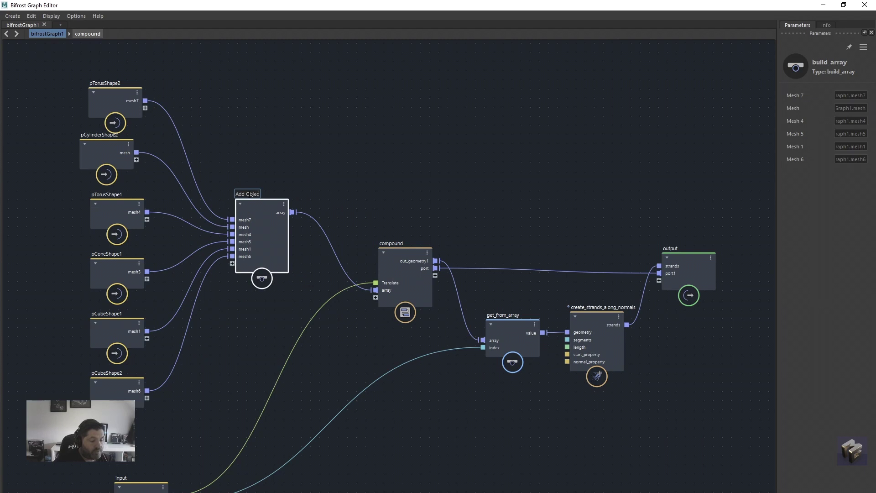
{"action": "type", "text": "t HERE"}
{"action": "key", "text": "Return"}
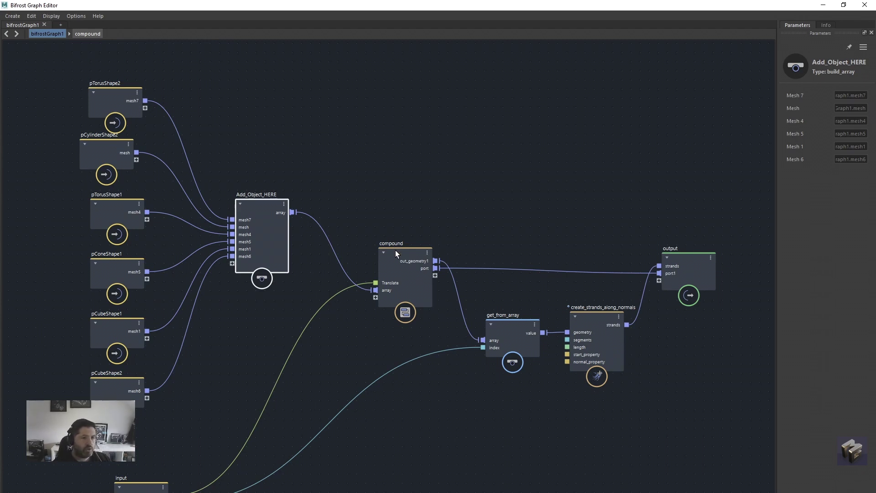
{"action": "left_click_drag", "start_coordinate": [396, 249], "coordinate": [388, 237]}
Step: Rename the compound node to 'Translate' and move the input node higher
{"action": "double_click", "coordinate": [388, 231]}
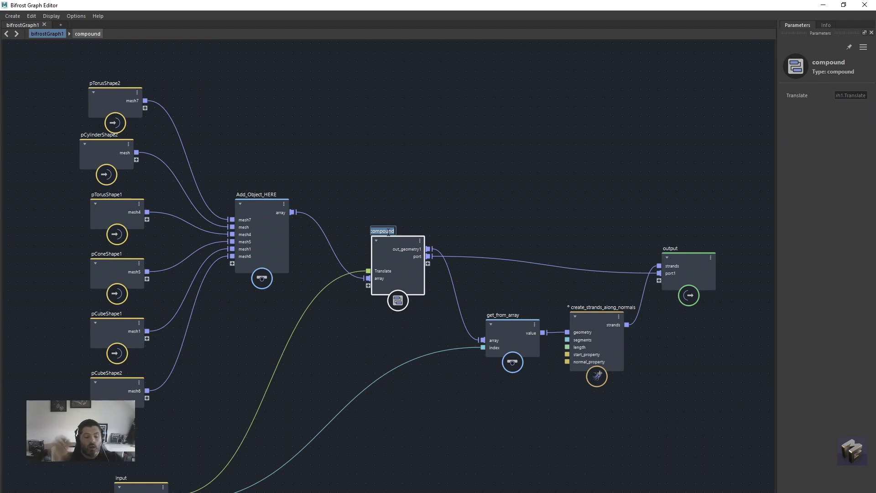
{"action": "type", "text": "Transla"}
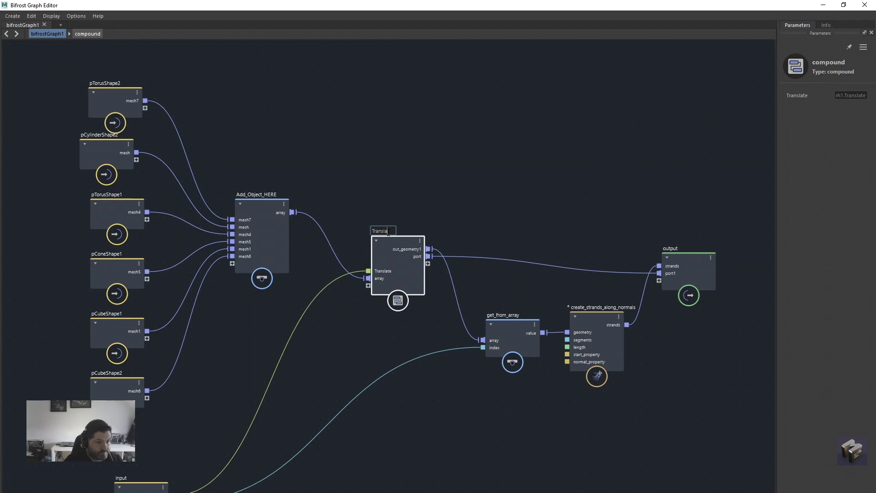
{"action": "type", "text": "te"}
{"action": "key", "text": "Return"}
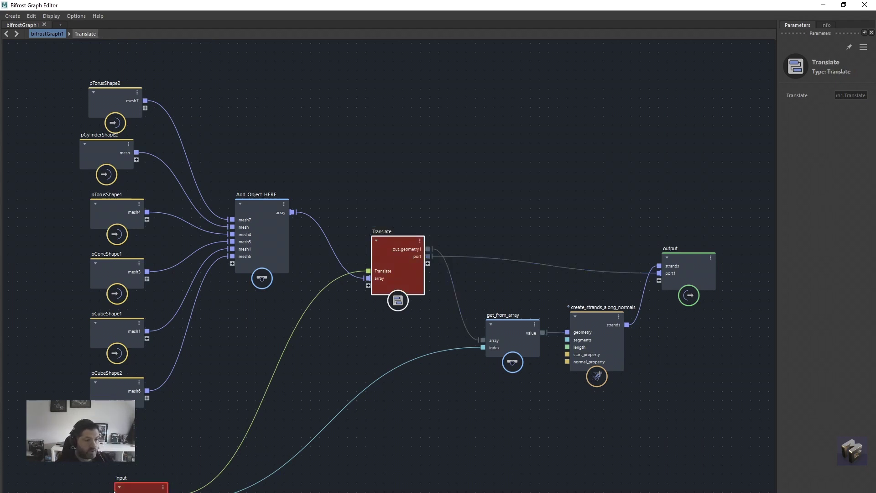
{"action": "left_click_drag", "start_coordinate": [115, 491], "coordinate": [116, 457]}
Step: Append '_GEO' to make the compound name Translate_GEO, then nudge it up-right
{"action": "double_click", "coordinate": [381, 232]}
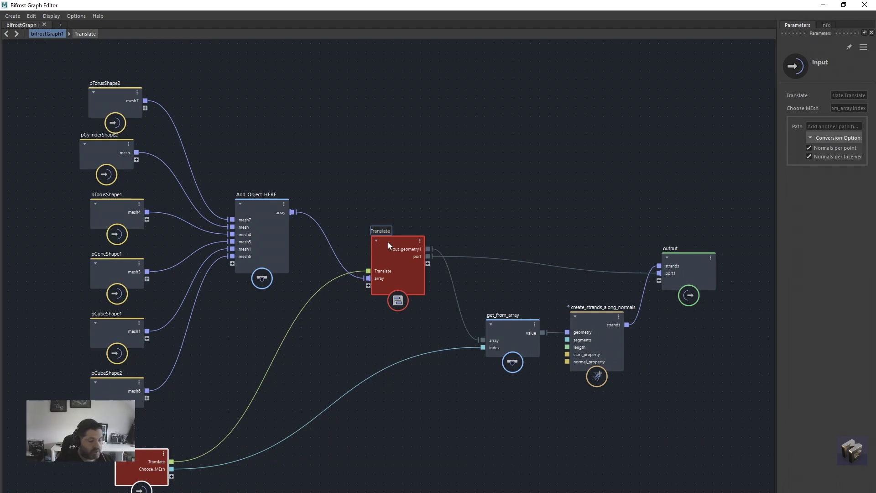
{"action": "type", "text": "_GEO"}
{"action": "key", "text": "Return"}
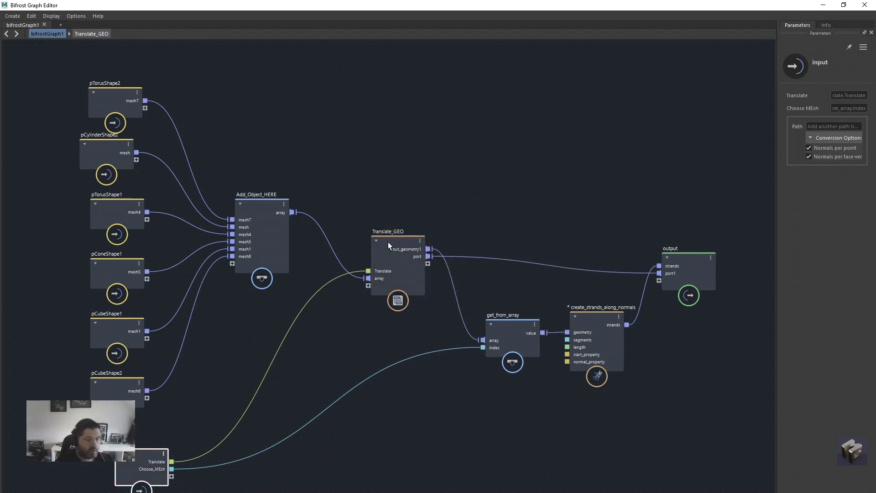
{"action": "left_click_drag", "start_coordinate": [388, 242], "coordinate": [395, 234]}
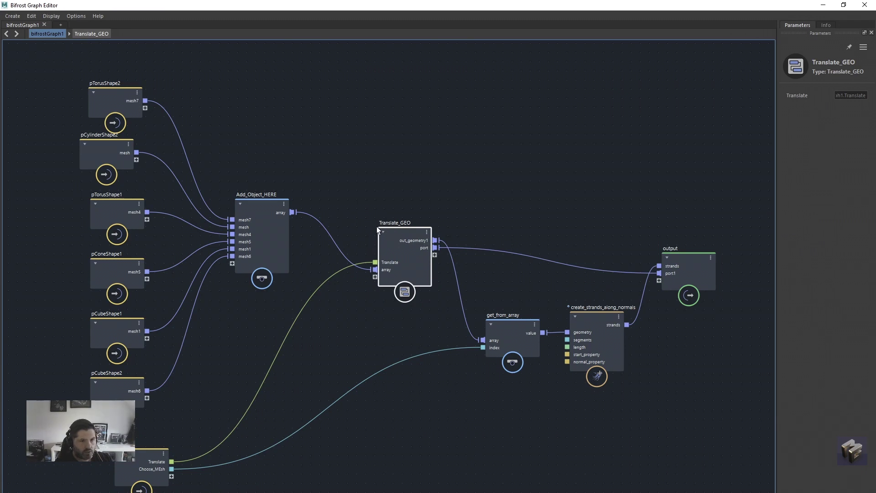
Step: Move Translate_GEO up, wrap it in a backdrop, and enlarge the backdrop around it
{"action": "left_click_drag", "start_coordinate": [398, 227], "coordinate": [383, 201]}
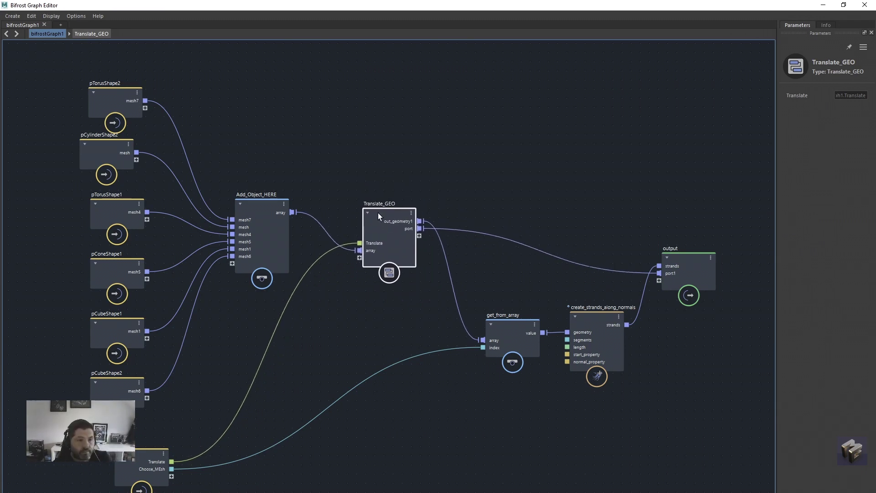
{"action": "left_click_drag", "start_coordinate": [336, 164], "coordinate": [420, 274]}
{"action": "right_click", "coordinate": [430, 277]}
{"action": "left_click", "coordinate": [439, 288]}
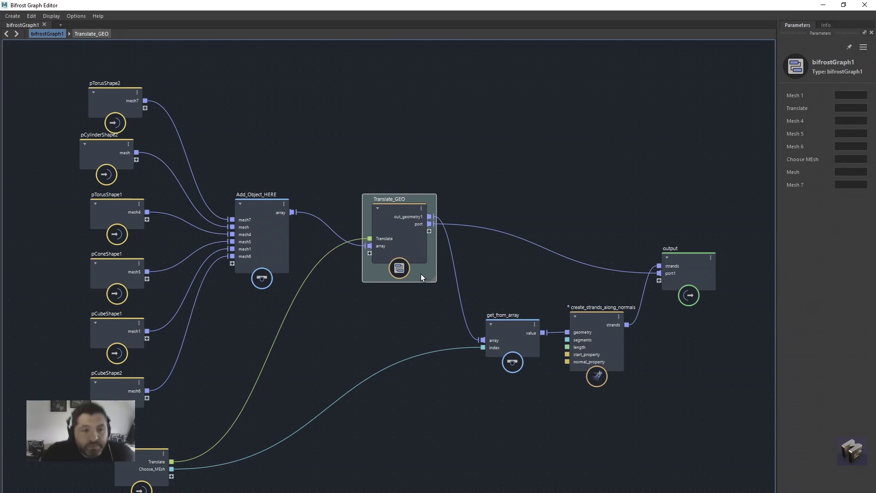
{"action": "left_click_drag", "start_coordinate": [430, 278], "coordinate": [418, 294]}
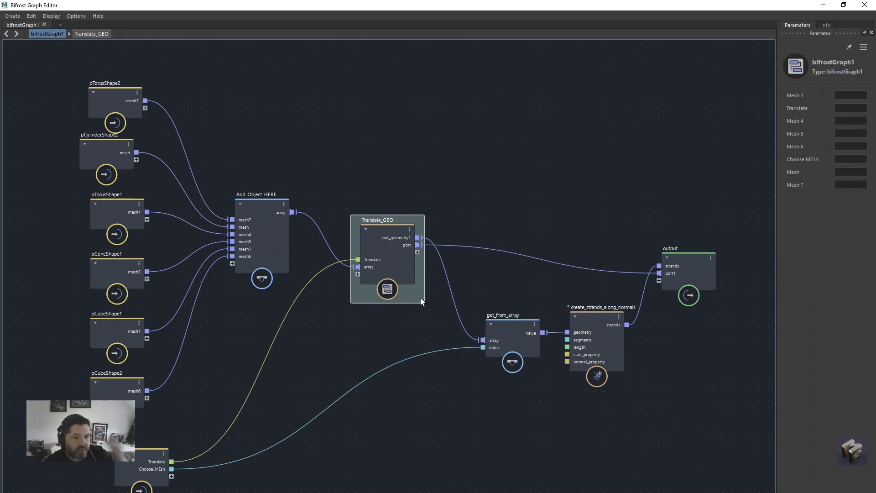
{"action": "mouse_move", "coordinate": [423, 302]}
{"action": "left_mouse_down"}
{"action": "mouse_move", "coordinate": [472, 391]}
{"action": "mouse_move", "coordinate": [432, 297]}
{"action": "mouse_move", "coordinate": [428, 304]}
{"action": "left_mouse_up"}
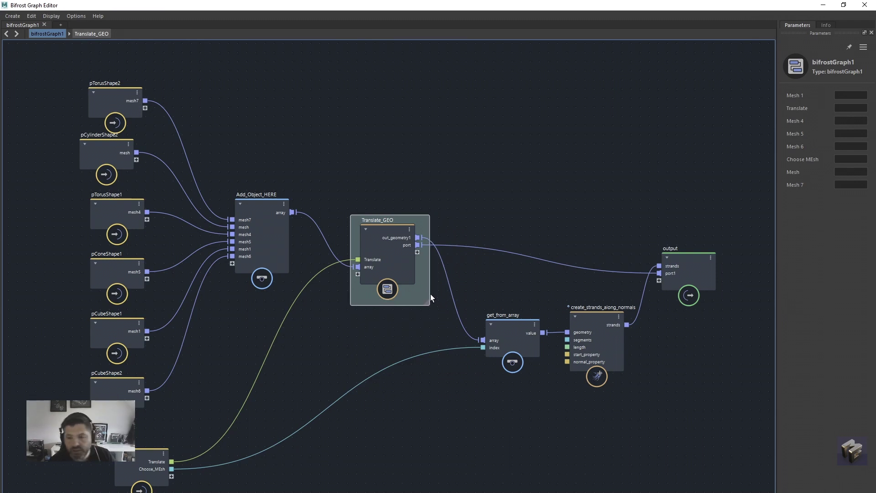